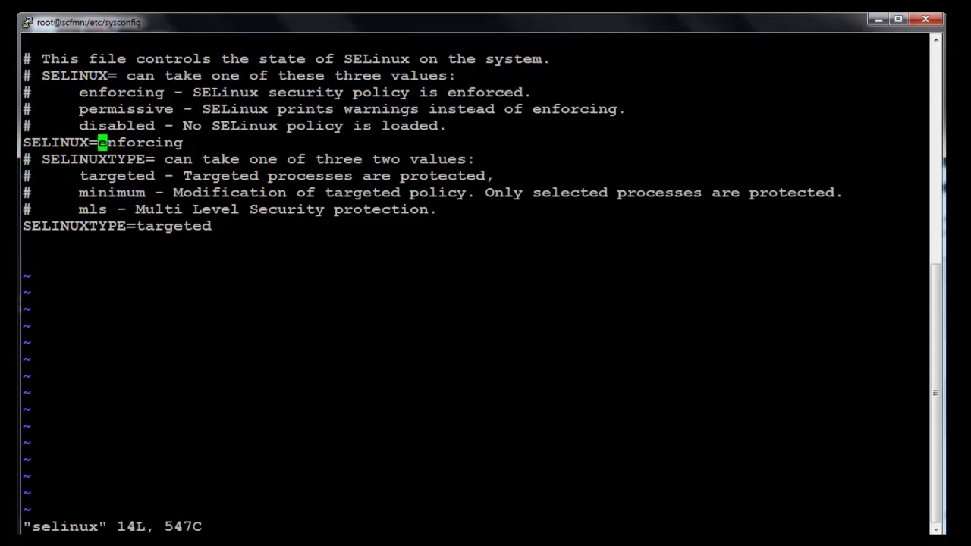
Replace 'enforcing' with 'disabled' on the SELINUX= line and save the file with :wq
{"action": "key", "text": "shift+c"}
{"action": "type", "text": "disabledd"}
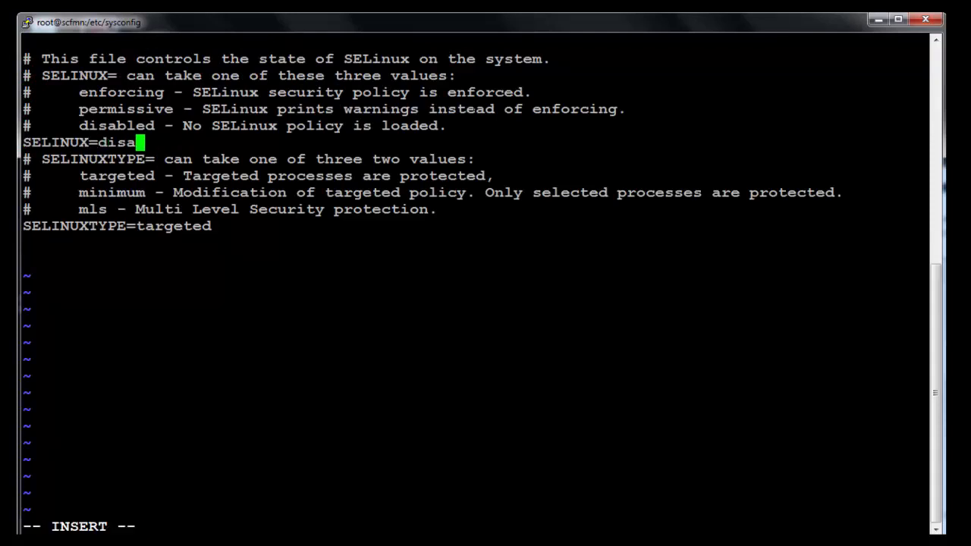
{"action": "key", "text": "BackSpace"}
{"action": "key", "text": "BackSpace"}
{"action": "type", "text": "dd"}
{"action": "key", "text": "BackSpace"}
{"action": "key", "text": "BackSpace"}
{"action": "type", "text": "d"}
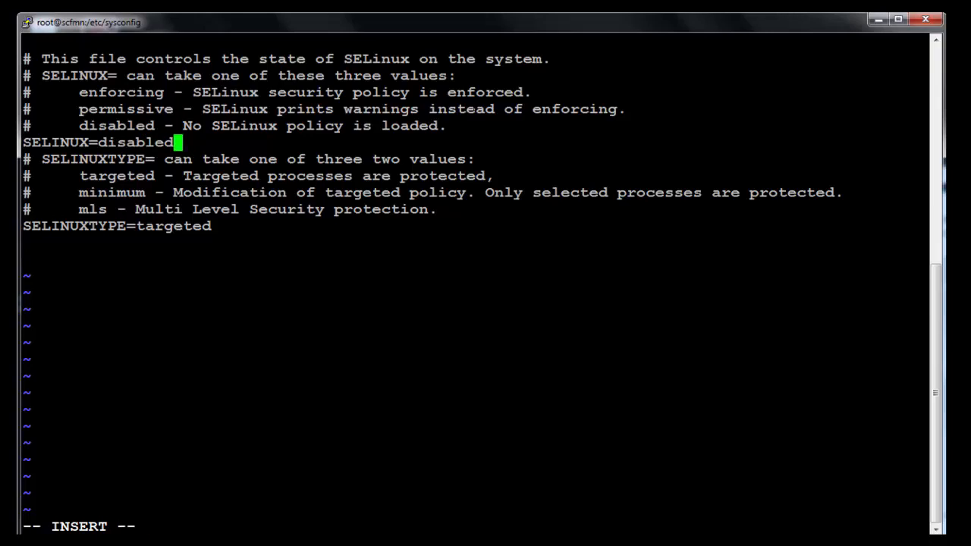
{"action": "key", "text": "Escape"}
{"action": "type", "text": ":wq"}
{"action": "key", "text": "Return"}
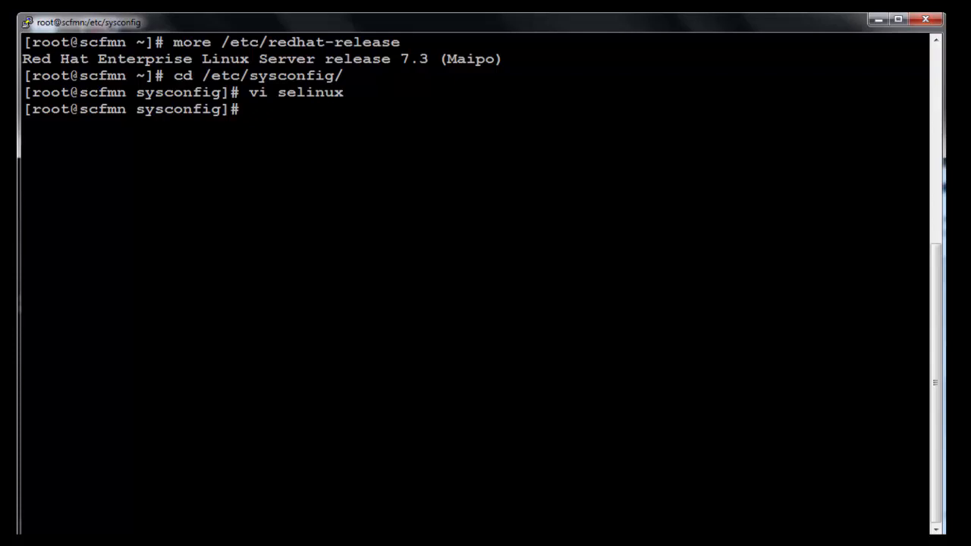
Go into network-scripts and review the ifcfg-eth0 settings in vi, then quit without saving
{"action": "type", "text": "cd net"}
{"action": "key", "text": "Tab"}
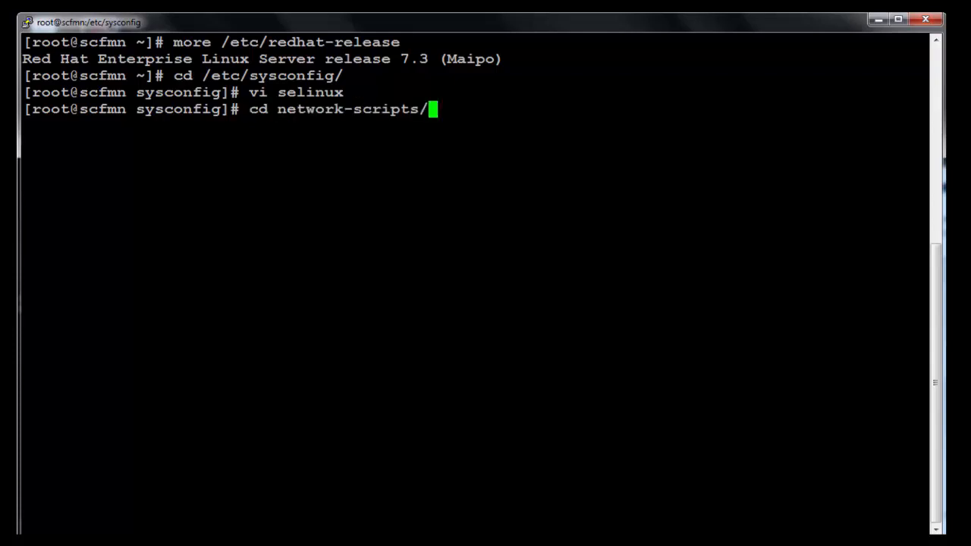
{"action": "key", "text": "Return"}
{"action": "type", "text": "vi "}
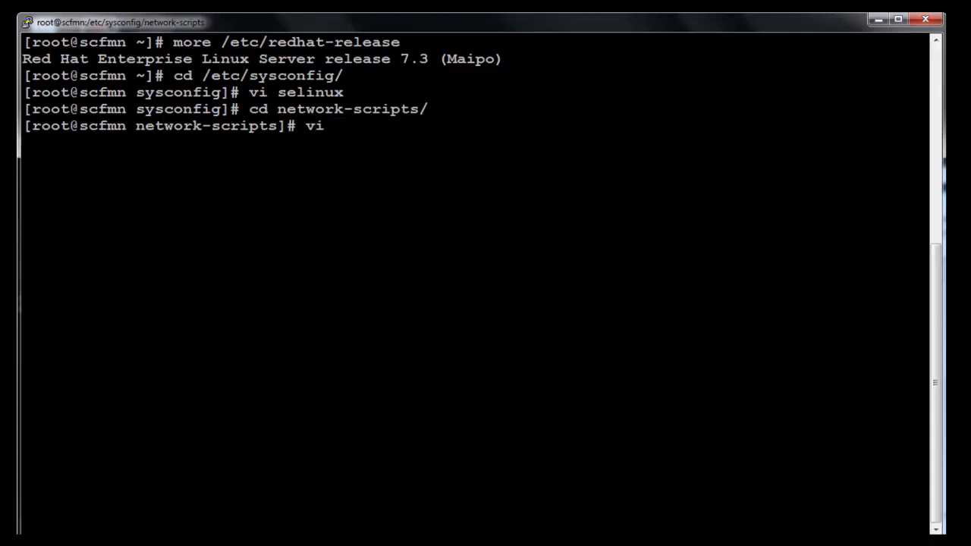
{"action": "type", "text": "ifcfg-eth0"}
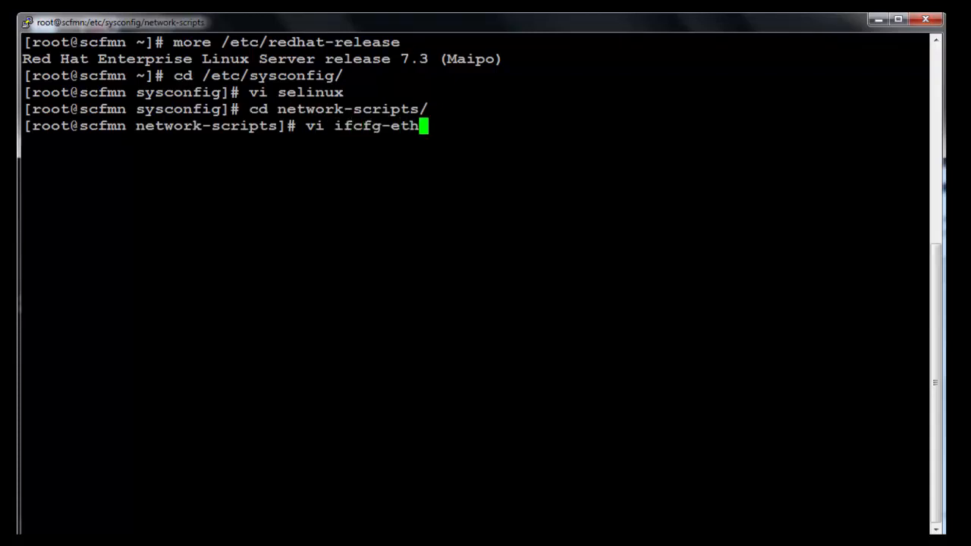
{"action": "key", "text": "Return"}
{"action": "key", "text": "Down"}
{"action": "key", "text": "Down"}
{"action": "key", "text": "Down"}
{"action": "key", "text": "Down"}
{"action": "key", "text": "Down"}
{"action": "key", "text": "Down"}
{"action": "key", "text": "Down"}
{"action": "key", "text": "Down"}
{"action": "key", "text": "Down"}
{"action": "key", "text": "Down"}
{"action": "key", "text": "Down"}
{"action": "key", "text": "Down"}
{"action": "key", "text": "Down"}
{"action": "key", "text": "Down"}
{"action": "key", "text": "Down"}
{"action": "key", "text": "Up"}
{"action": "key", "text": "Up"}
{"action": "key", "text": "Up"}
{"action": "key", "text": "Up"}
{"action": "key", "text": "Up"}
{"action": "key", "text": "Up"}
{"action": "key", "text": "Up"}
{"action": "key", "text": "Up"}
{"action": "key", "text": "Up"}
{"action": "key", "text": "Up"}
{"action": "key", "text": "Up"}
{"action": "key", "text": "Up"}
{"action": "key", "text": "Up"}
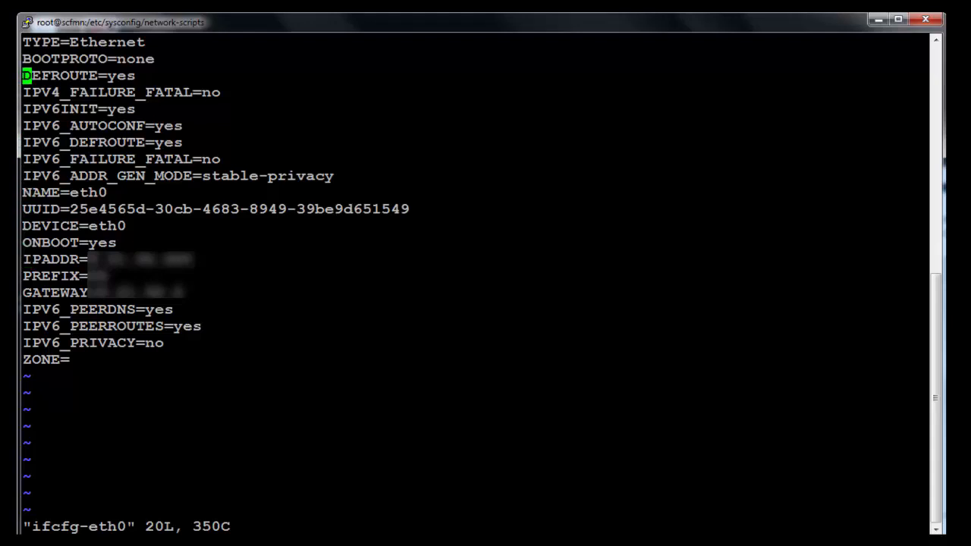
{"action": "key", "text": "Down"}
{"action": "key", "text": "Down"}
{"action": "key", "text": "Down"}
{"action": "key", "text": "Down"}
{"action": "key", "text": "Down"}
{"action": "key", "text": "Up"}
{"action": "key", "text": "Up"}
{"action": "key", "text": "Down"}
{"action": "key", "text": "Down"}
{"action": "key", "text": "Down"}
{"action": "key", "text": "Down"}
{"action": "key", "text": "Down"}
{"action": "key", "text": "Down"}
{"action": "key", "text": "Down"}
{"action": "type", "text": ":q"}
{"action": "key", "text": "Return"}
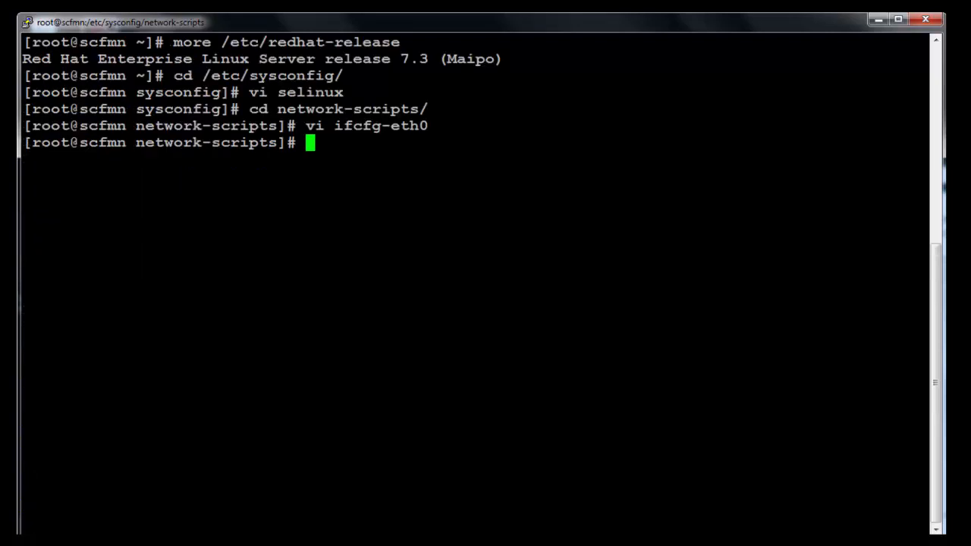
Open ifcfg-eth1, confirm IPADDR=10.10.10.10 with PREFIX=24, and quit without changes
{"action": "key", "text": "Up"}
{"action": "key", "text": "BackSpace"}
{"action": "type", "text": "1"}
{"action": "key", "text": "Return"}
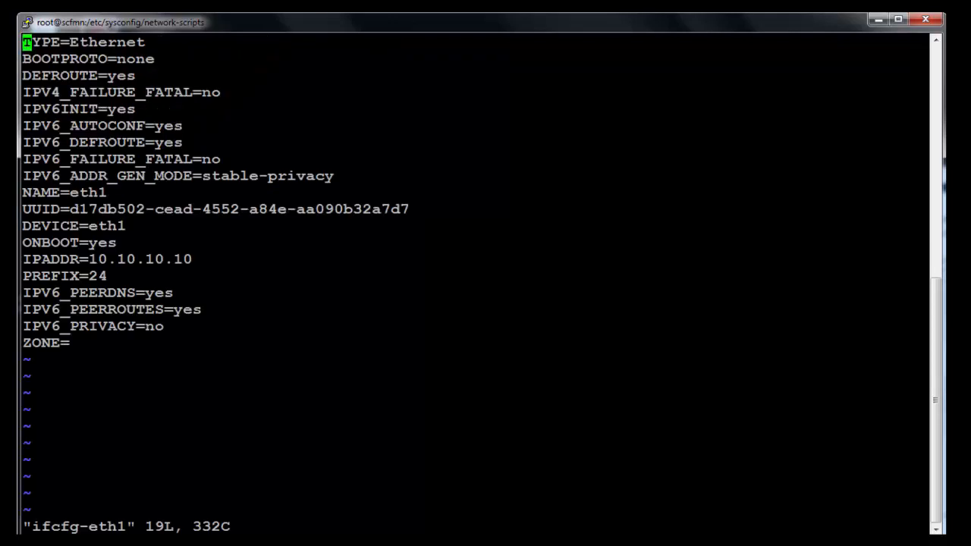
{"action": "key", "text": "Down"}
{"action": "key", "text": "Down"}
{"action": "key", "text": "Down"}
{"action": "key", "text": "Down"}
{"action": "key", "text": "Down"}
{"action": "key", "text": "Down"}
{"action": "key", "text": "Down"}
{"action": "key", "text": "Down"}
{"action": "key", "text": "Down"}
{"action": "key", "text": "Down"}
{"action": "key", "text": "Down"}
{"action": "key", "text": "Down"}
{"action": "type", "text": ":q"}
{"action": "key", "text": "Return"}
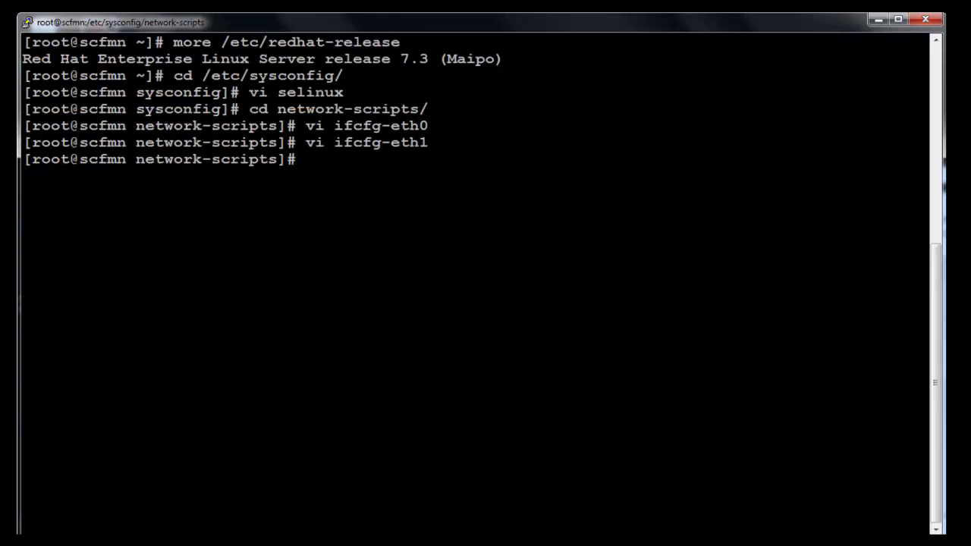
Reboot the management node and reconnect to it over ssh at 10.10.10.10
{"action": "type", "text": "reboot"}
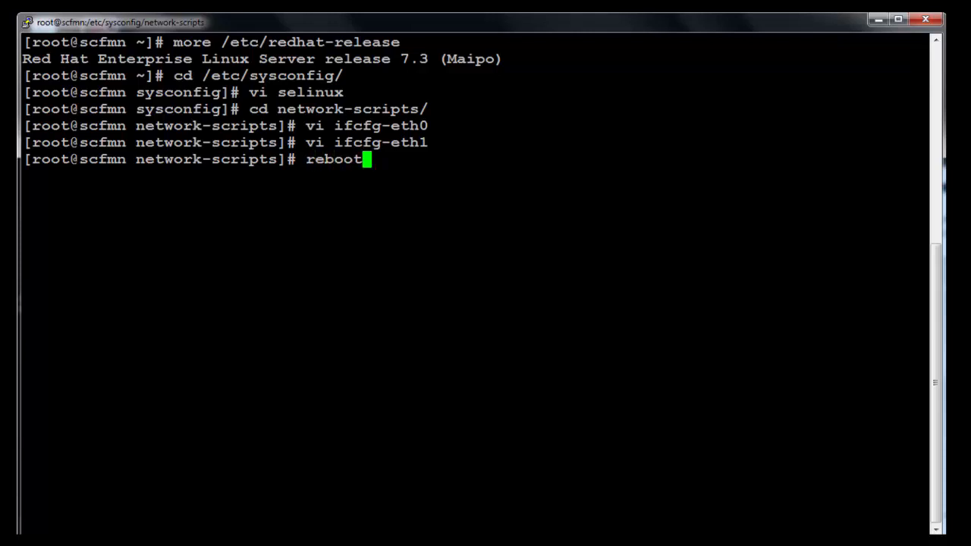
{"action": "key", "text": "Return"}
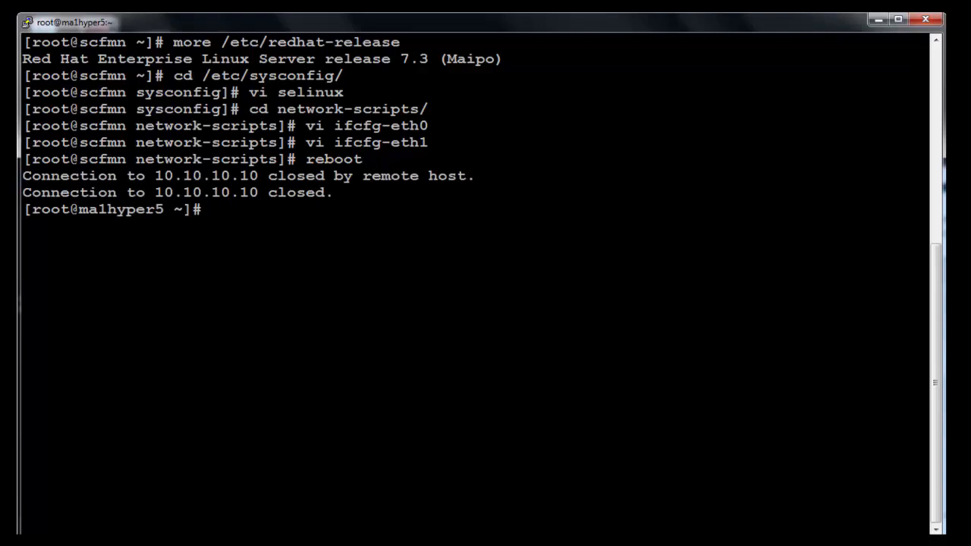
{"action": "key", "text": "alt+Tab"}
{"action": "key", "text": "Up"}
{"action": "key", "text": "Return"}
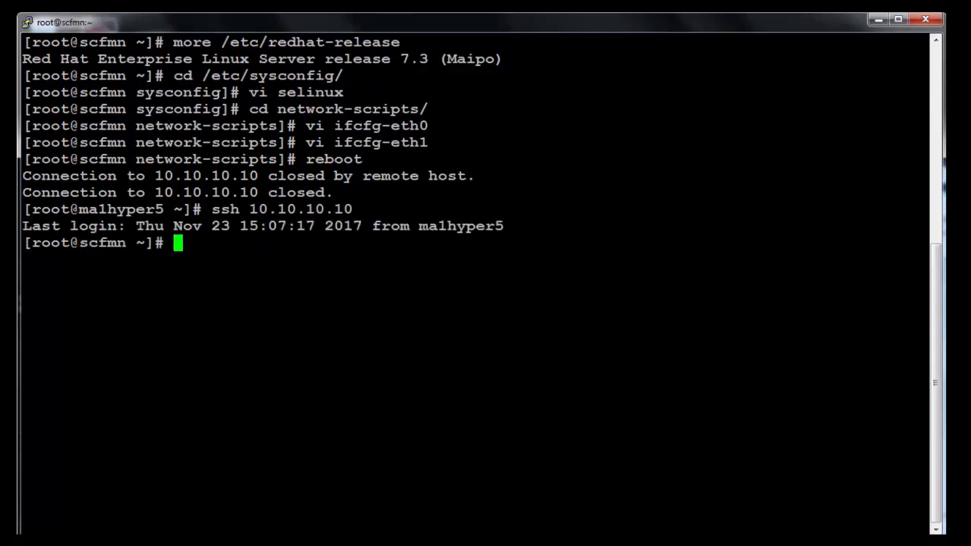
Clear the screen and list the lsfscf10.2 and RHEL-7.3 ISO files in the home directory
{"action": "type", "text": "clear"}
{"action": "key", "text": "Return"}
{"action": "type", "text": "ll"}
{"action": "key", "text": "Return"}
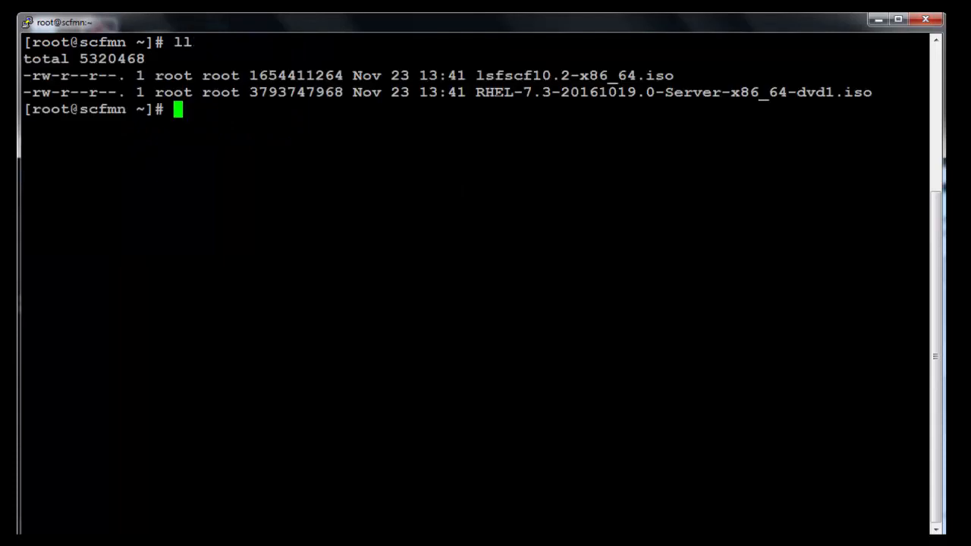
Mount lsfscf10.2-x86_64.iso on /mnt with 'mount -o loop', pasting the file name
{"action": "left_click_drag", "start_coordinate": [477, 75], "coordinate": [670, 75]}
{"action": "key", "text": "ctrl+c"}
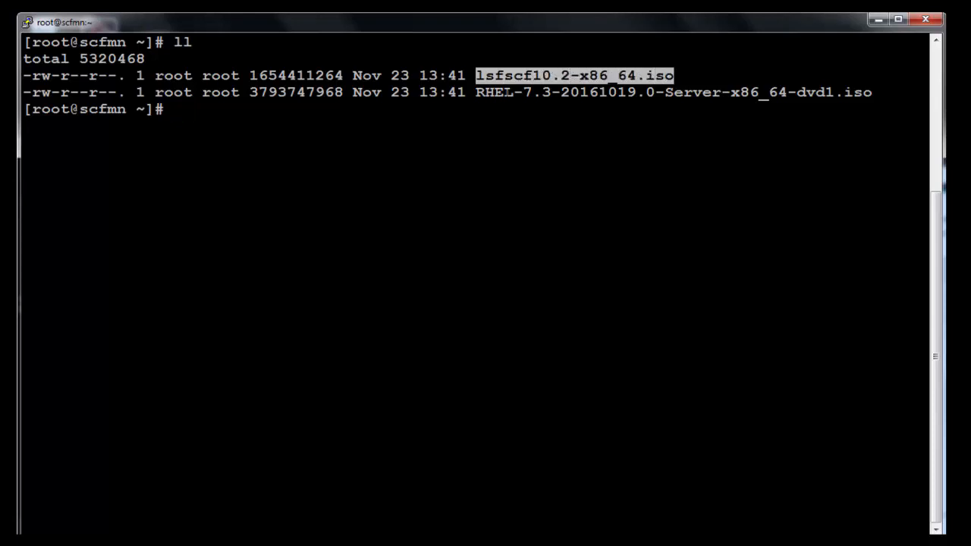
{"action": "left_click_drag", "start_coordinate": [476, 91], "coordinate": [870, 93]}
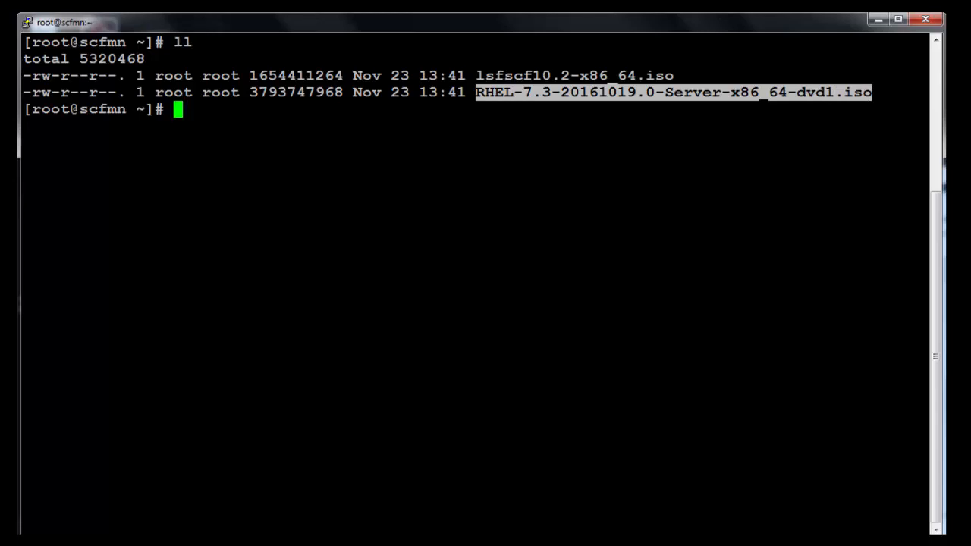
{"action": "type", "text": "mount"}
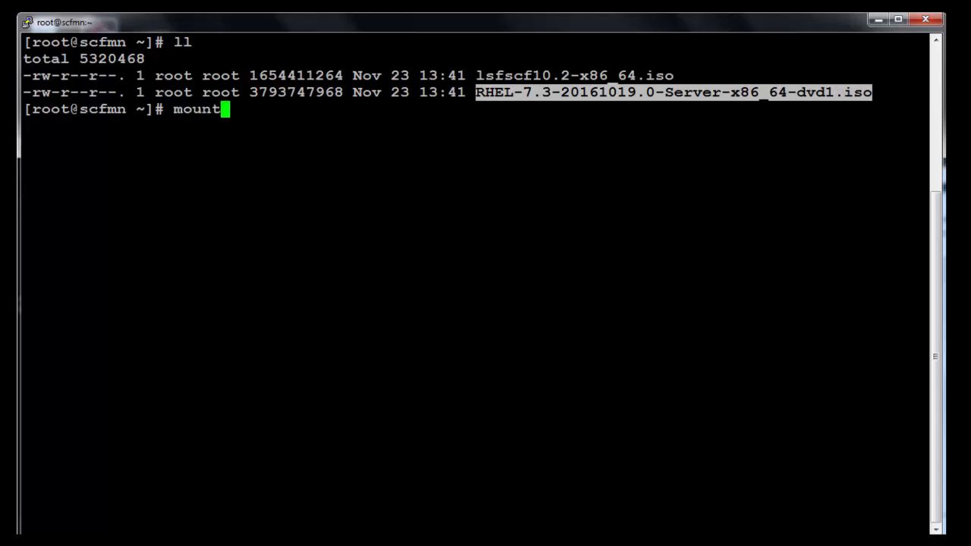
{"action": "type", "text": " -o ll"}
{"action": "key", "text": "BackSpace"}
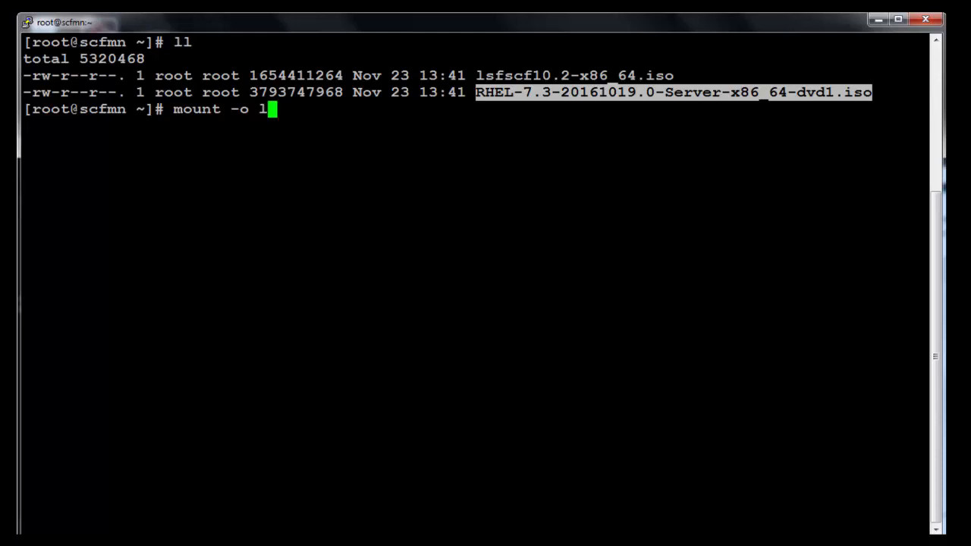
{"action": "type", "text": "oop"}
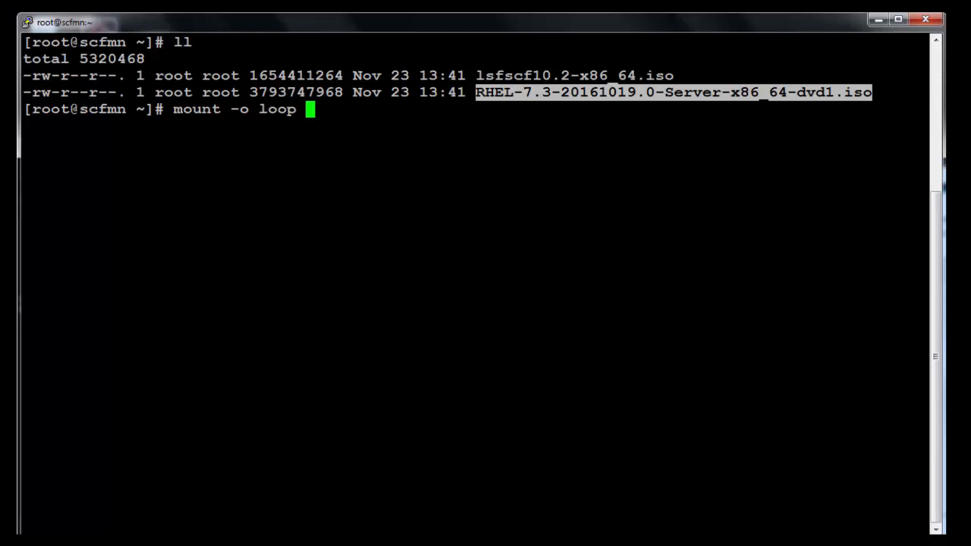
{"action": "left_click_drag", "start_coordinate": [476, 75], "coordinate": [669, 75]}
{"action": "right_click", "coordinate": [668, 75]}
{"action": "type", "text": "/mnt"}
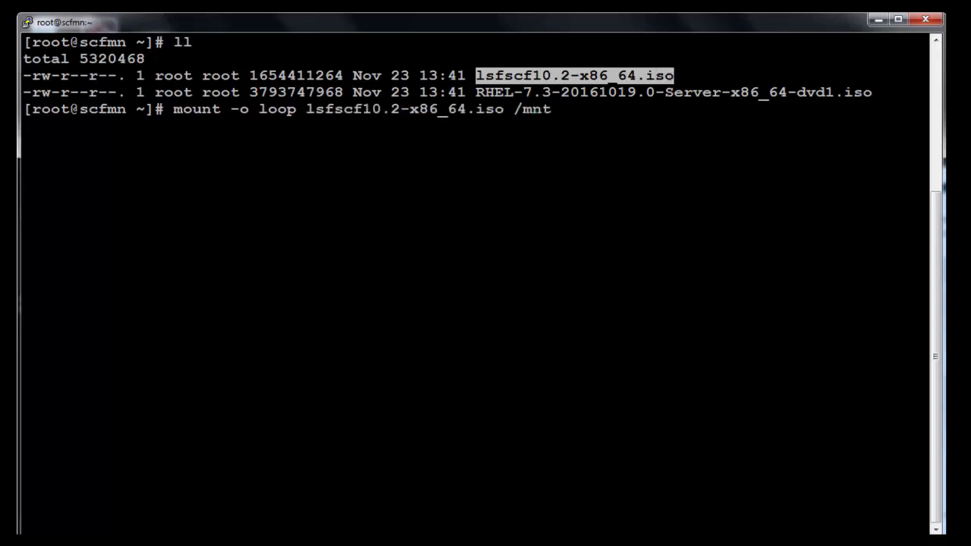
{"action": "key", "text": "Return"}
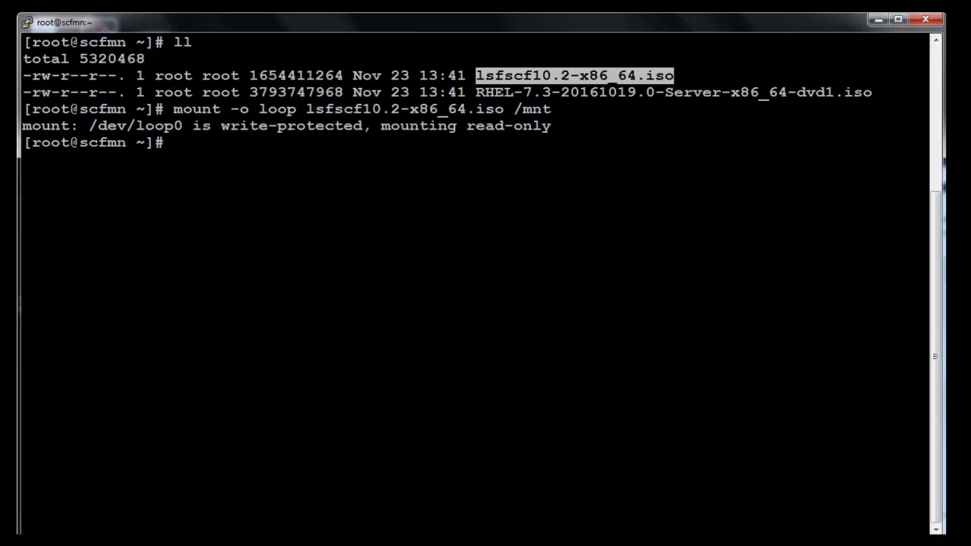
Change into /mnt, list the mounted image's contents, and enter ./install.sh
{"action": "type", "text": "cd /mnt"}
{"action": "key", "text": "Return"}
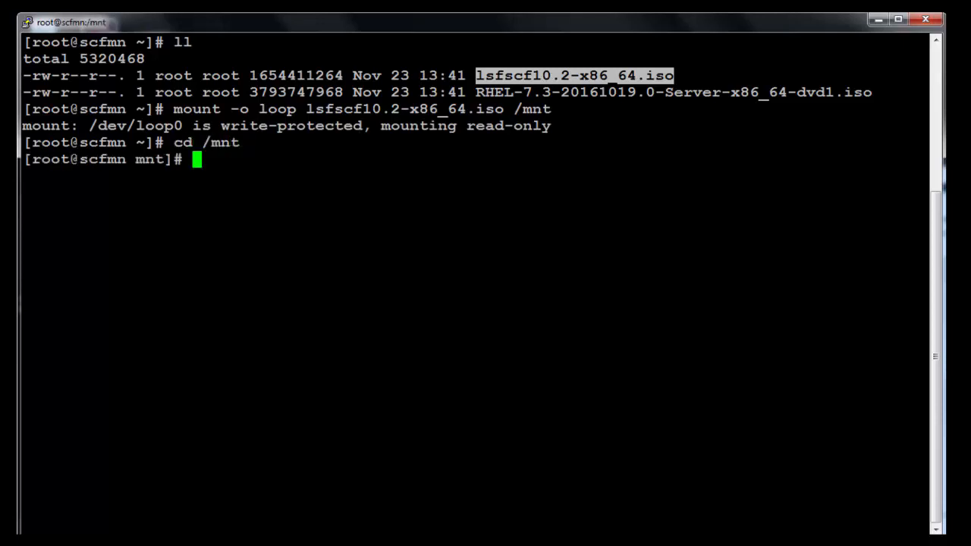
{"action": "left_click_drag", "start_coordinate": [476, 91], "coordinate": [872, 92]}
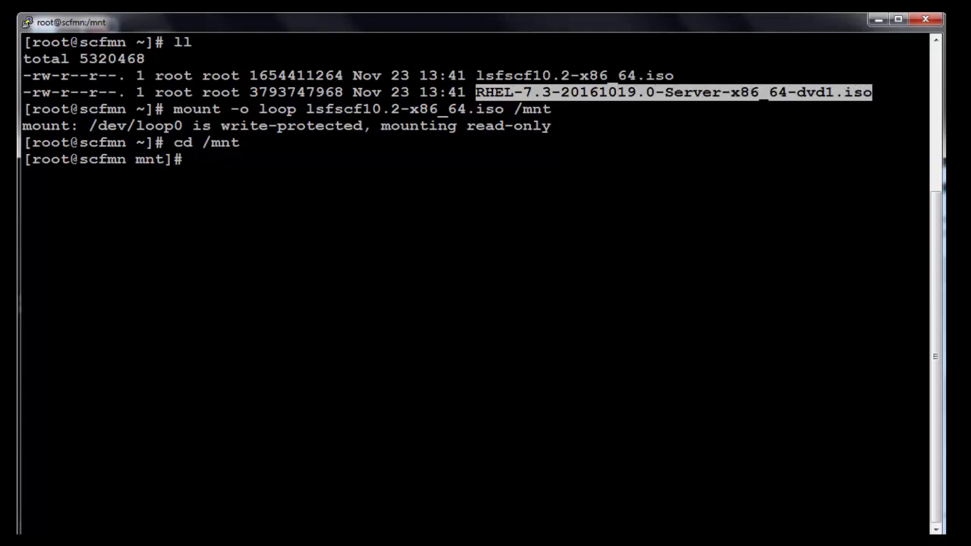
{"action": "type", "text": "ls"}
{"action": "key", "text": "Return"}
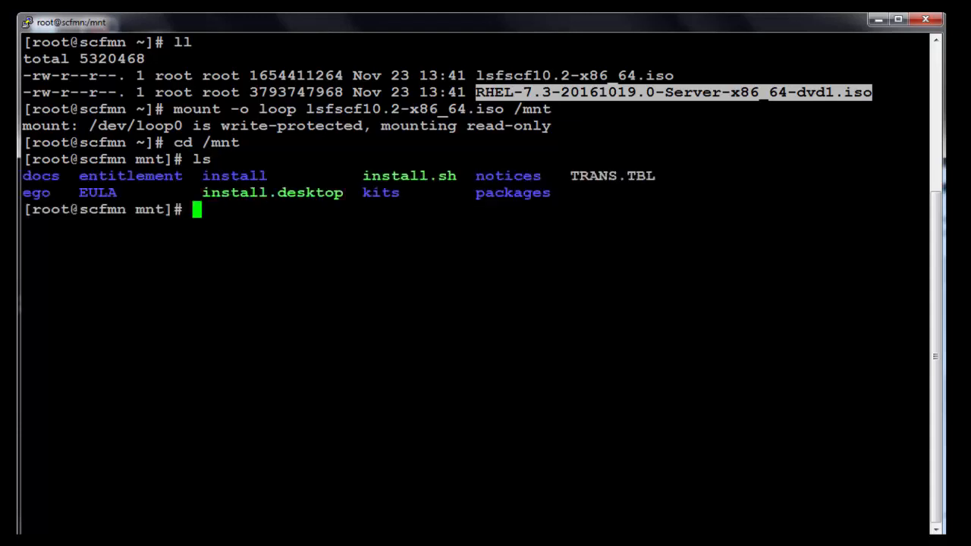
{"action": "type", "text": "./install.sh"}
Launch the Cluster Foundation installer and accept the license agreement with option 1
{"action": "key", "text": "Return"}
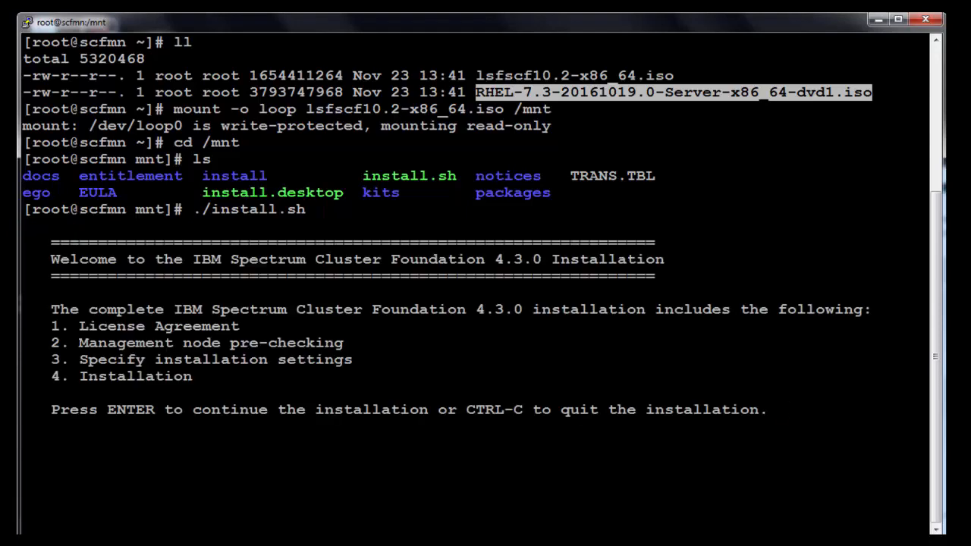
{"action": "key", "text": "Return"}
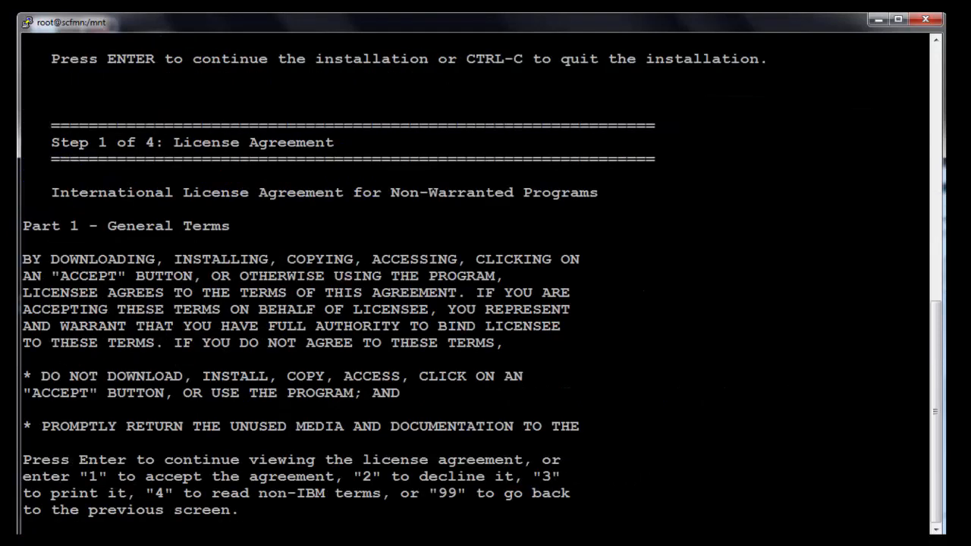
{"action": "type", "text": "1"}
{"action": "key", "text": "Return"}
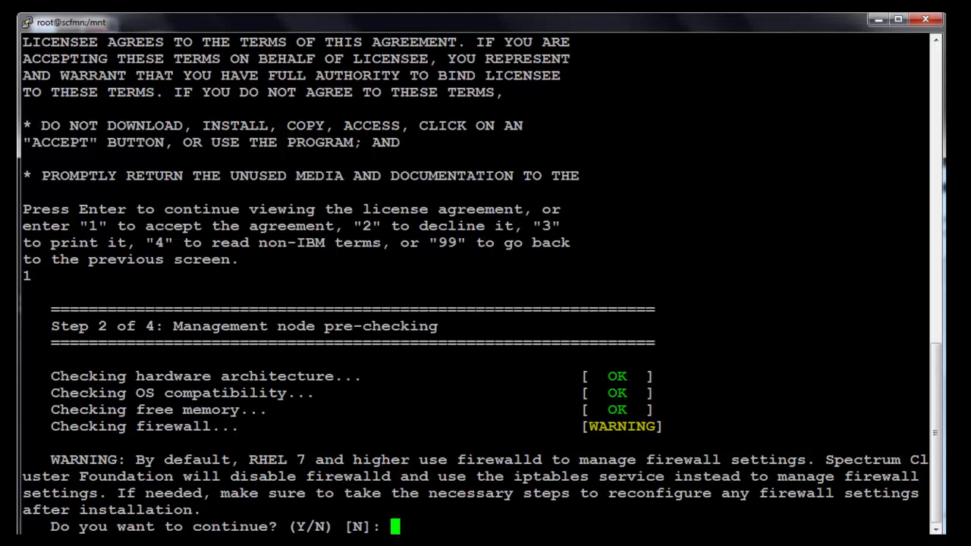
Answer Y to continue past the firewall warning, disable NetworkManager, and stop chronyd
{"action": "type", "text": "Y"}
{"action": "key", "text": "Return"}
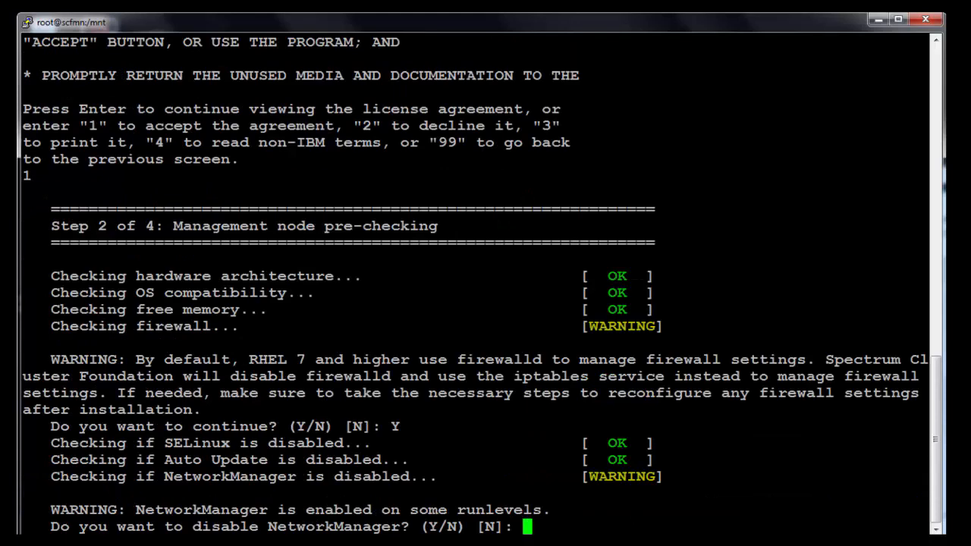
{"action": "type", "text": "Y"}
{"action": "key", "text": "Return"}
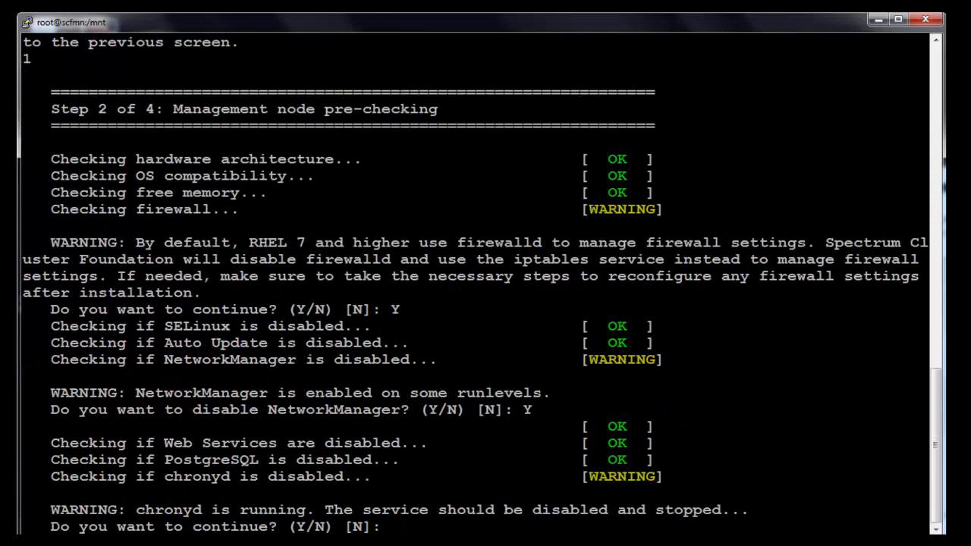
{"action": "type", "text": "Y"}
{"action": "key", "text": "Return"}
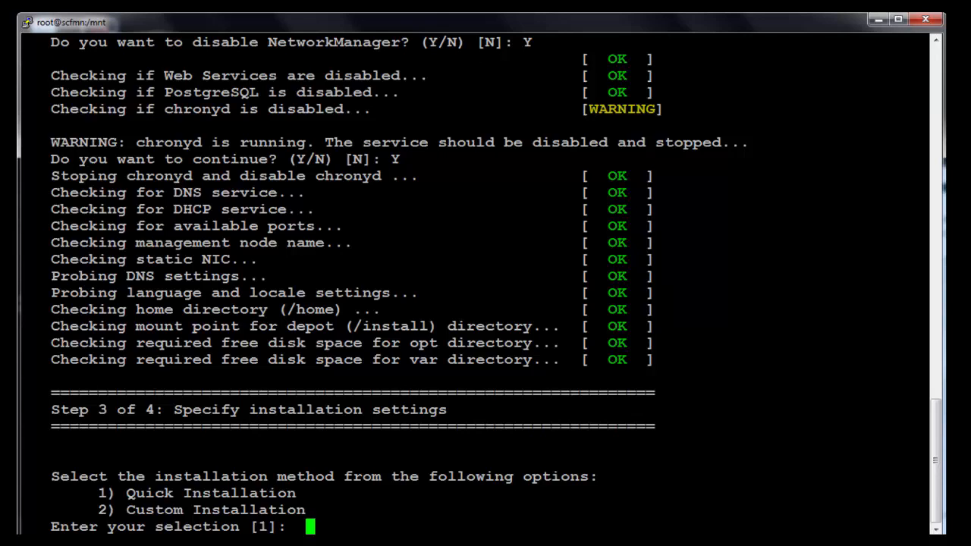
Choose Custom Installation with / as depot mount point and the /root RHEL 7.3 ISO as OS source
{"action": "type", "text": "2"}
{"action": "key", "text": "Return"}
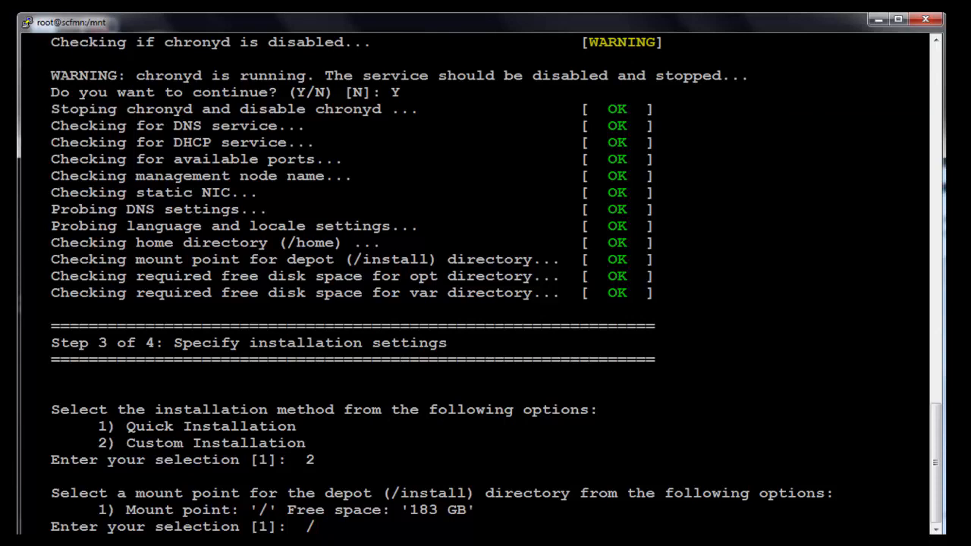
{"action": "type", "text": "/"}
{"action": "key", "text": "Return"}
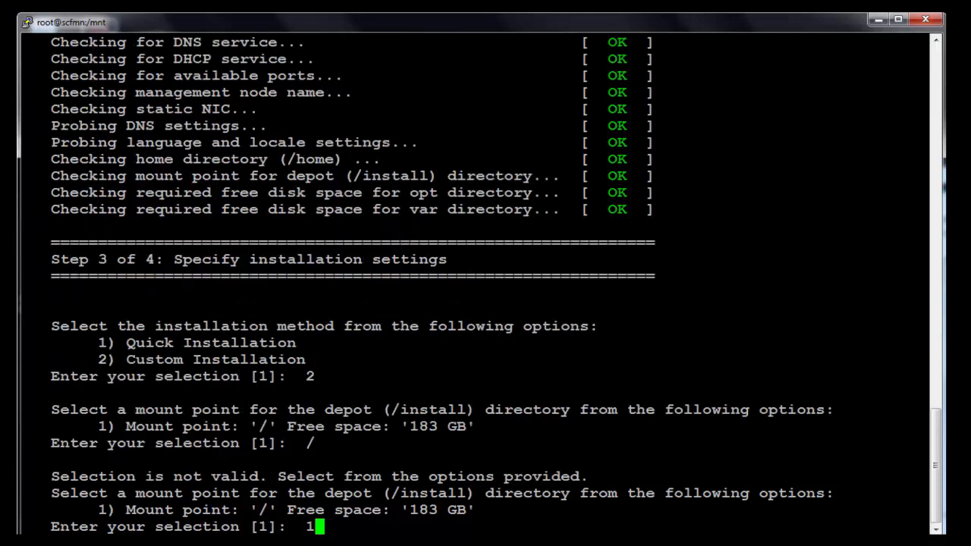
{"action": "key", "text": "Return"}
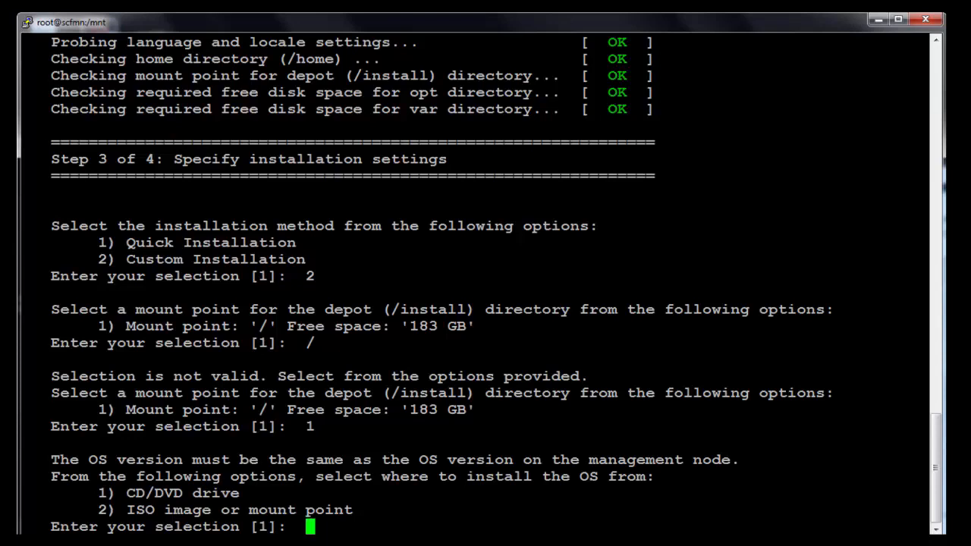
{"action": "type", "text": "2"}
{"action": "key", "text": "Return"}
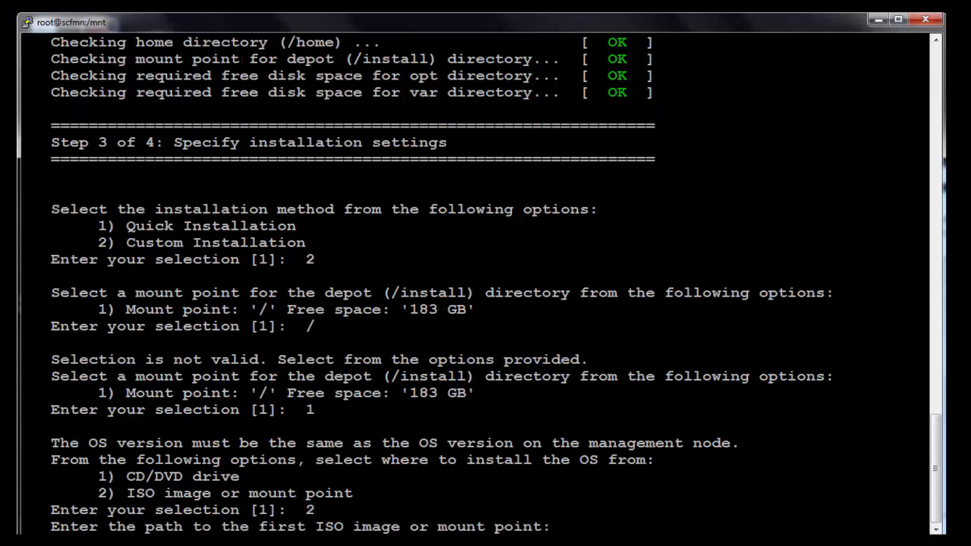
{"action": "type", "text": "/root/"}
{"action": "key", "text": "Tab"}
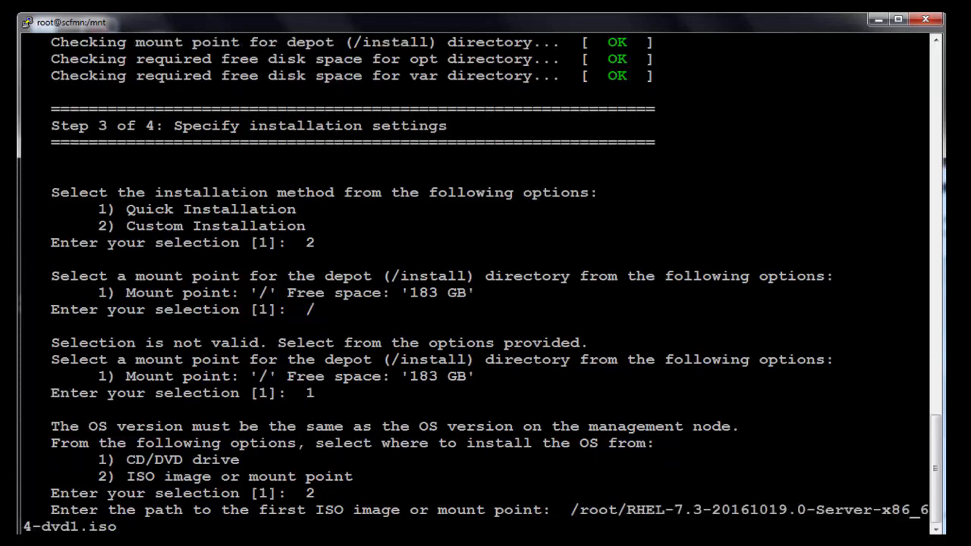
{"action": "key", "text": "Return"}
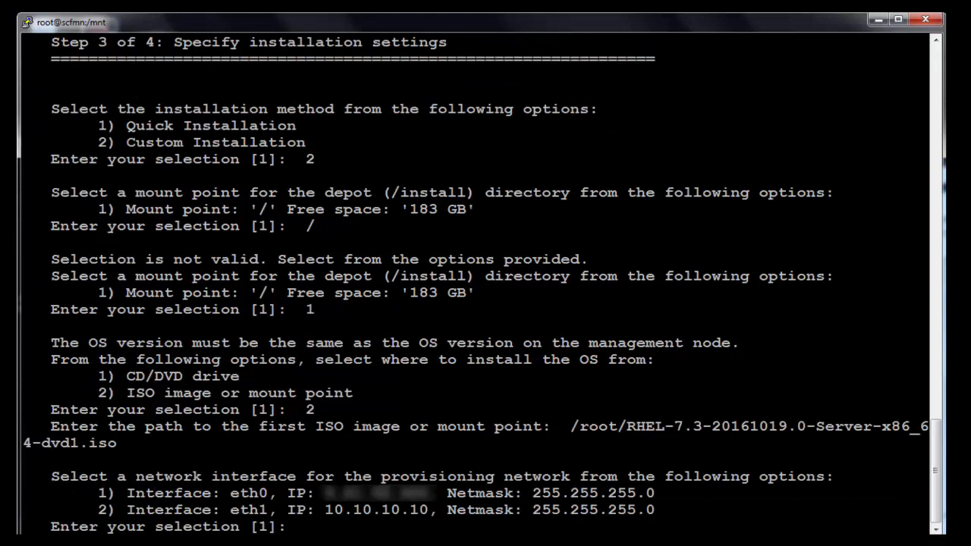
Use eth1 for provisioning with compute node IP range 10.10.10.50-10.10.10.59
{"action": "type", "text": "2"}
{"action": "key", "text": "Return"}
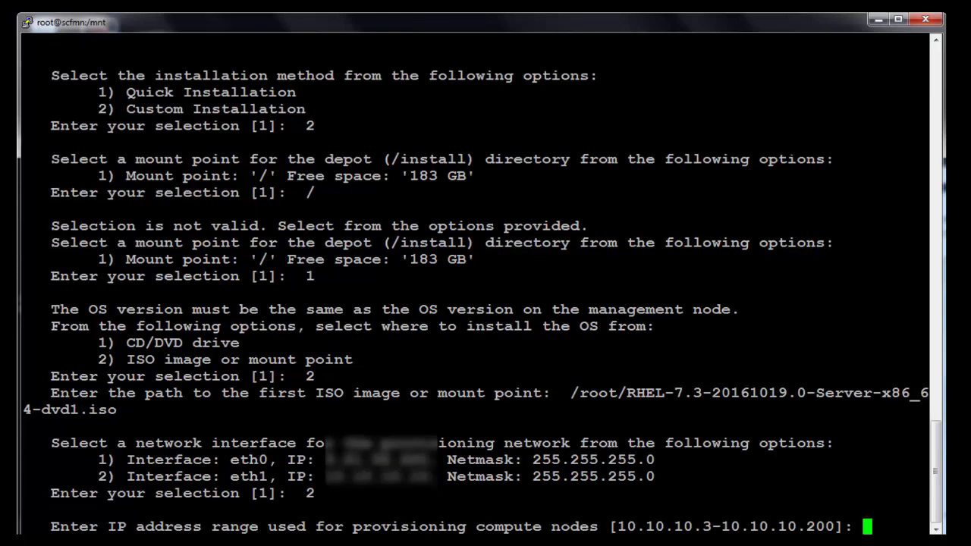
{"action": "type", "text": "10.10."}
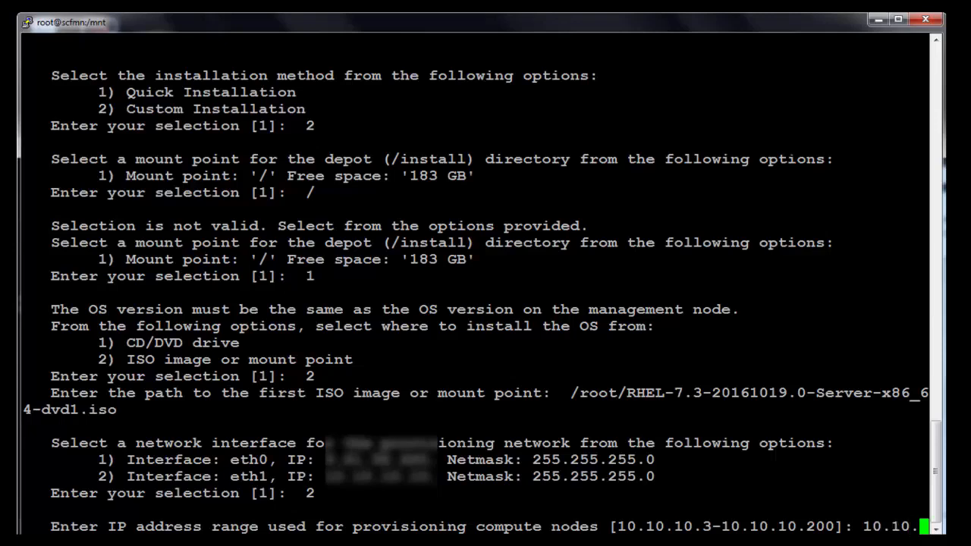
{"action": "type", "text": "10.5"}
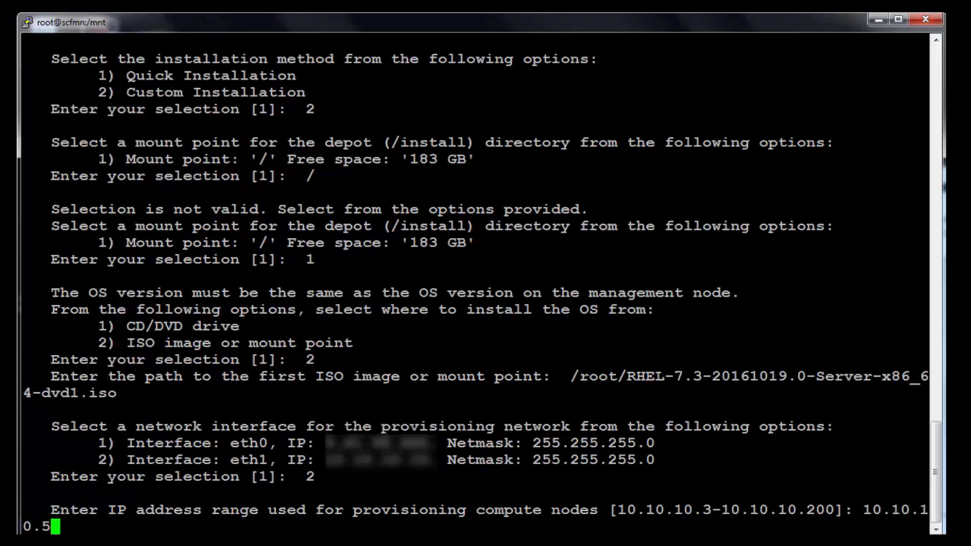
{"action": "type", "text": "0-10.100"}
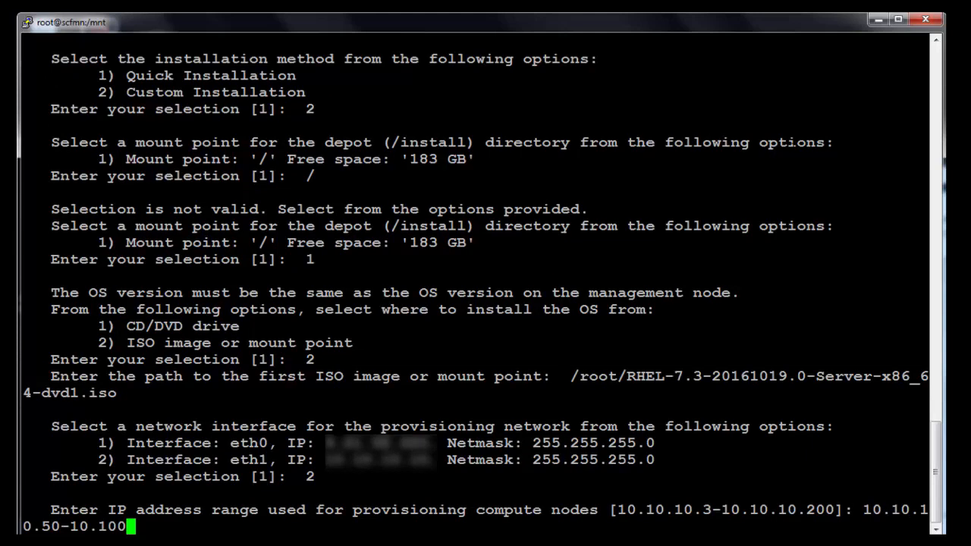
{"action": "key", "text": "BackSpace"}
{"action": "type", "text": ".10."}
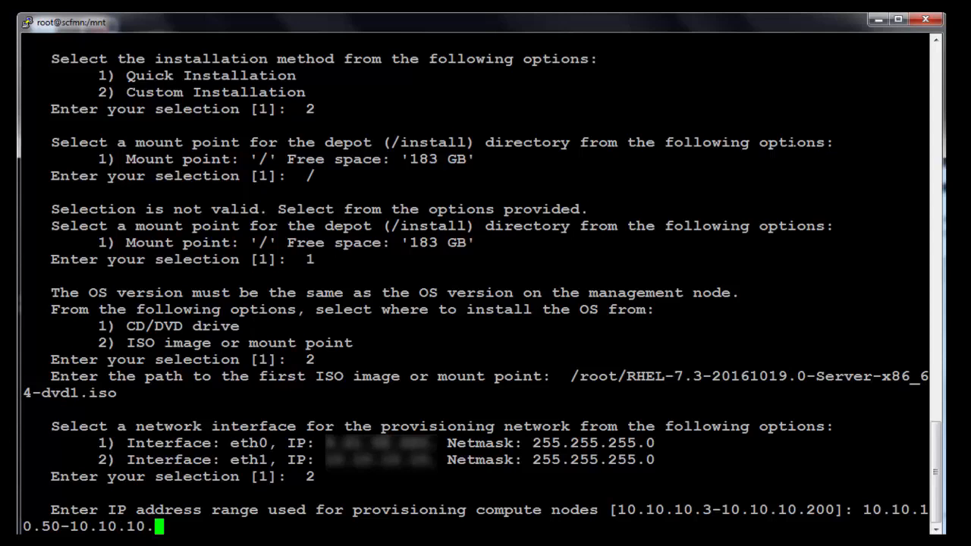
{"action": "type", "text": "59"}
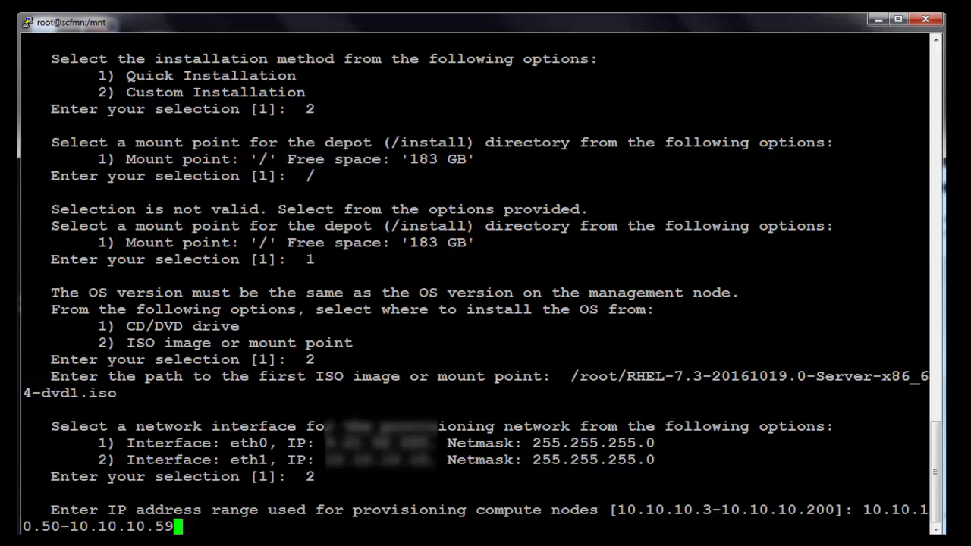
{"action": "key", "text": "Return"}
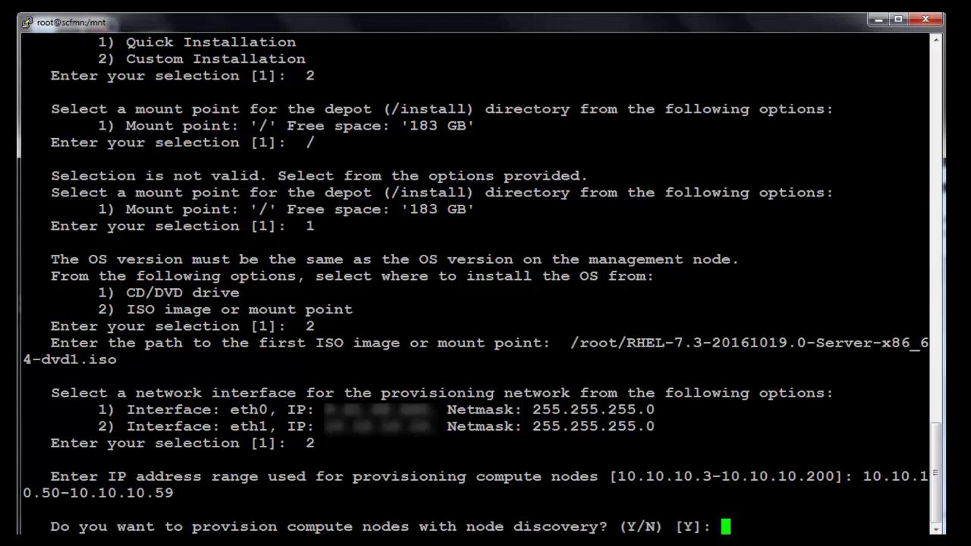
Answer N to node discovery; keep eth0 public, default firewall rules, NAT forwarding, BMC network disabled
{"action": "type", "text": "N"}
{"action": "key", "text": "Return"}
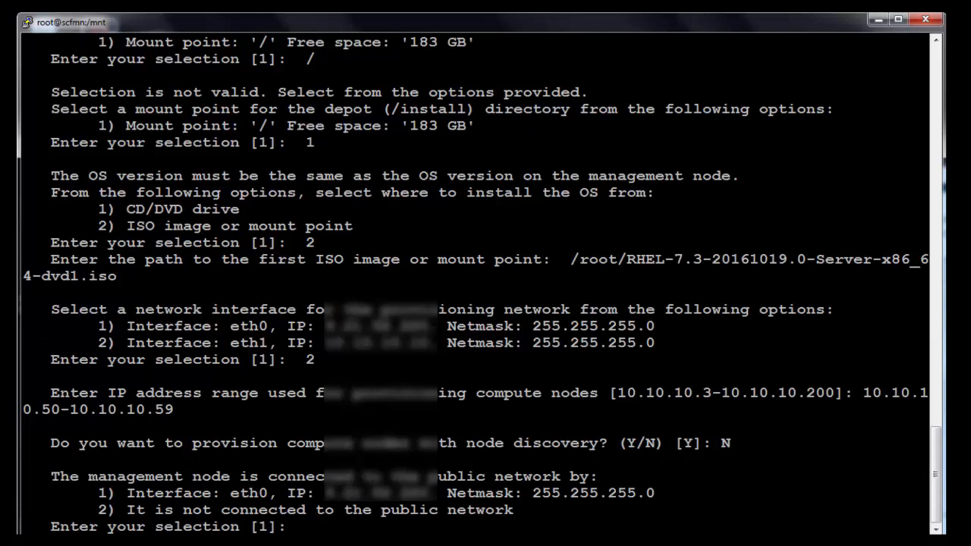
{"action": "key", "text": "Return"}
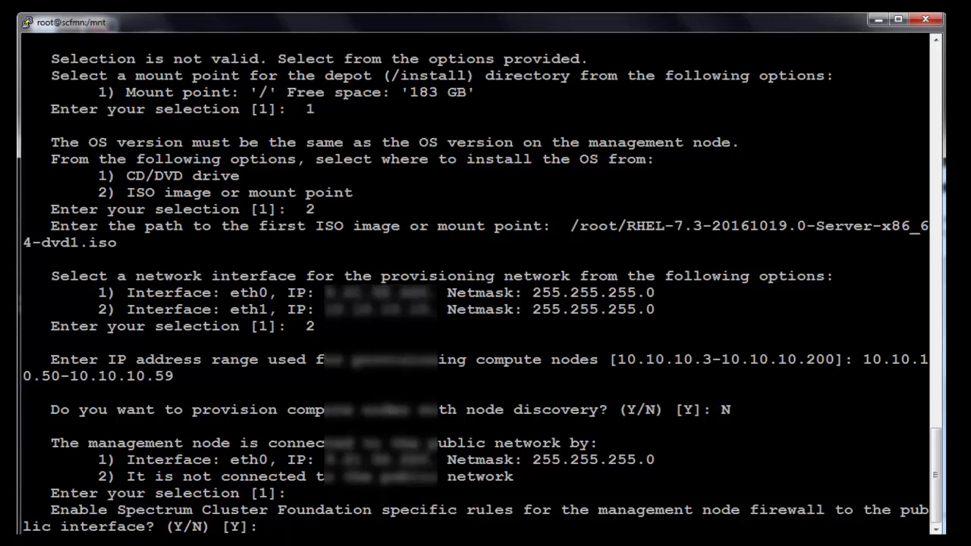
{"action": "key", "text": "Return"}
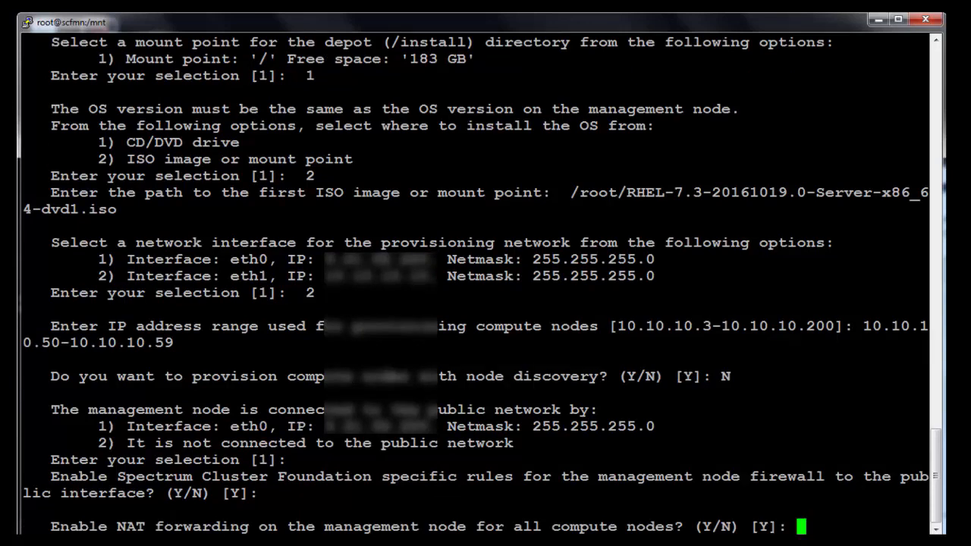
{"action": "key", "text": "Return"}
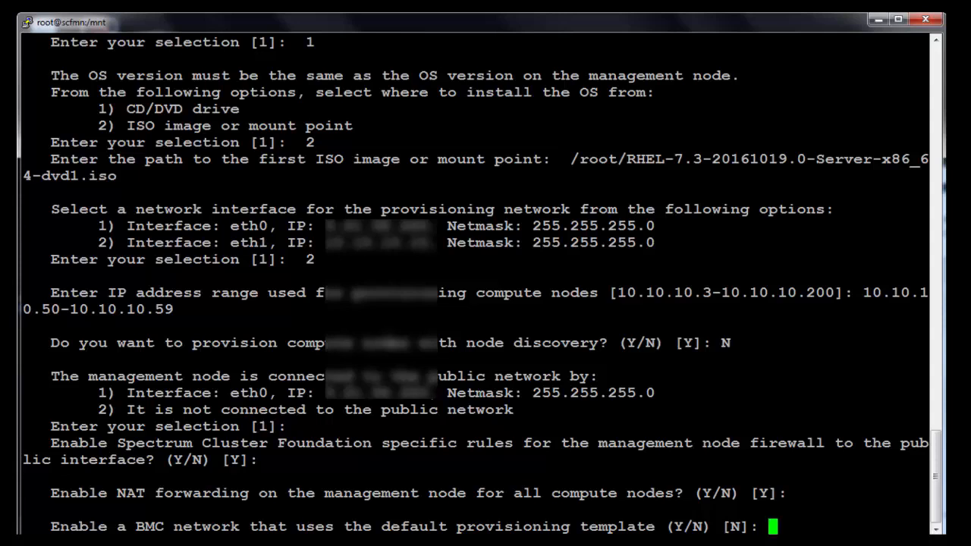
{"action": "key", "text": "Return"}
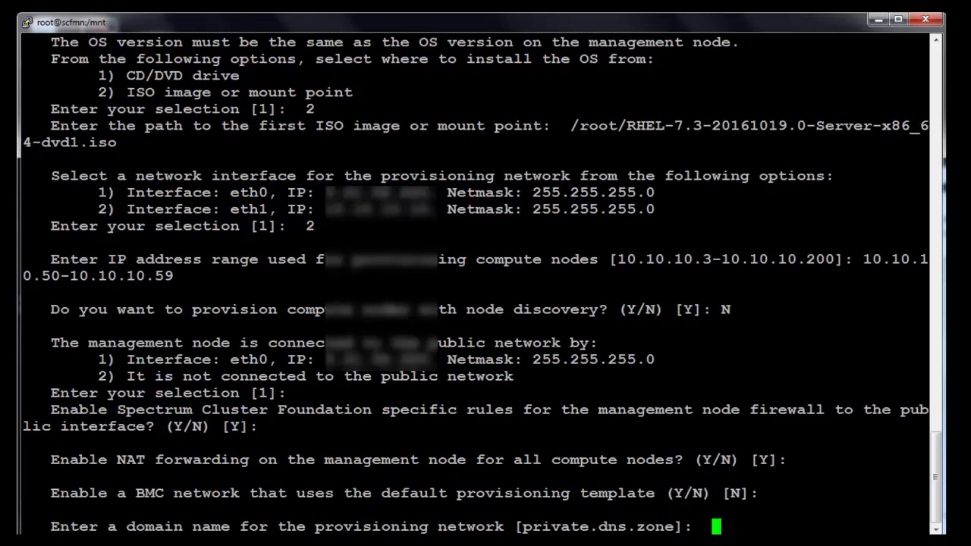
Keep the default provisioning domain and host names, set public domain company.com, and keep pool.ntp.org
{"action": "key", "text": "Return"}
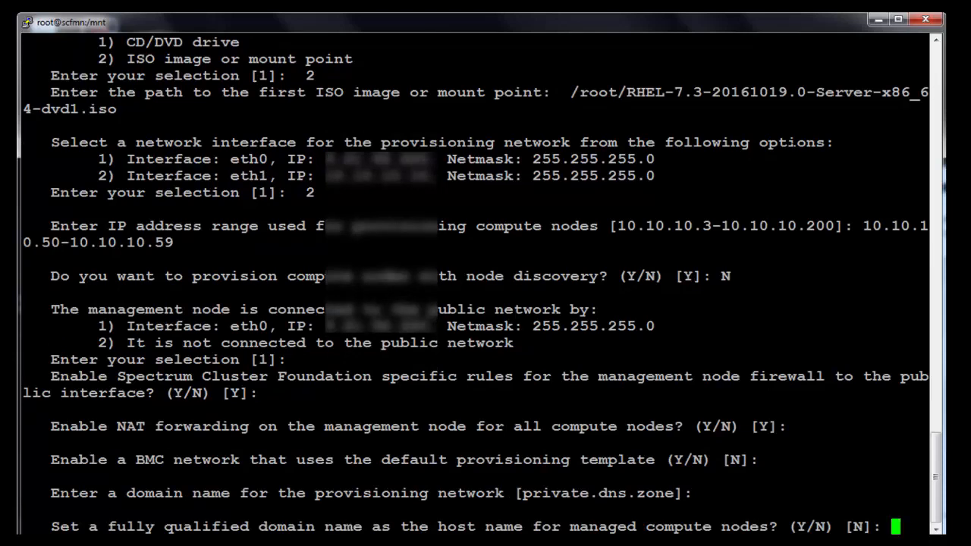
{"action": "key", "text": "Return"}
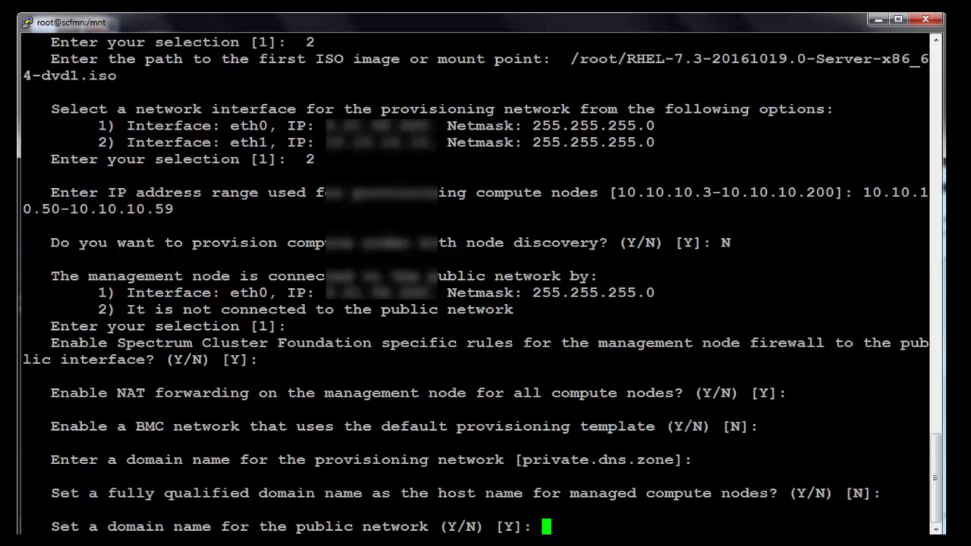
{"action": "key", "text": "Return"}
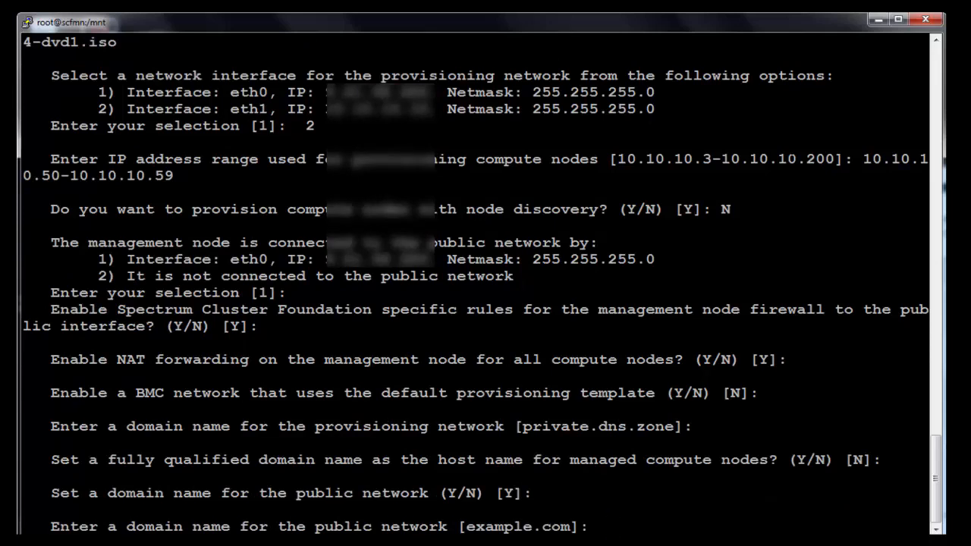
{"action": "type", "text": "2"}
{"action": "key", "text": "BackSpace"}
{"action": "type", "text": "company"}
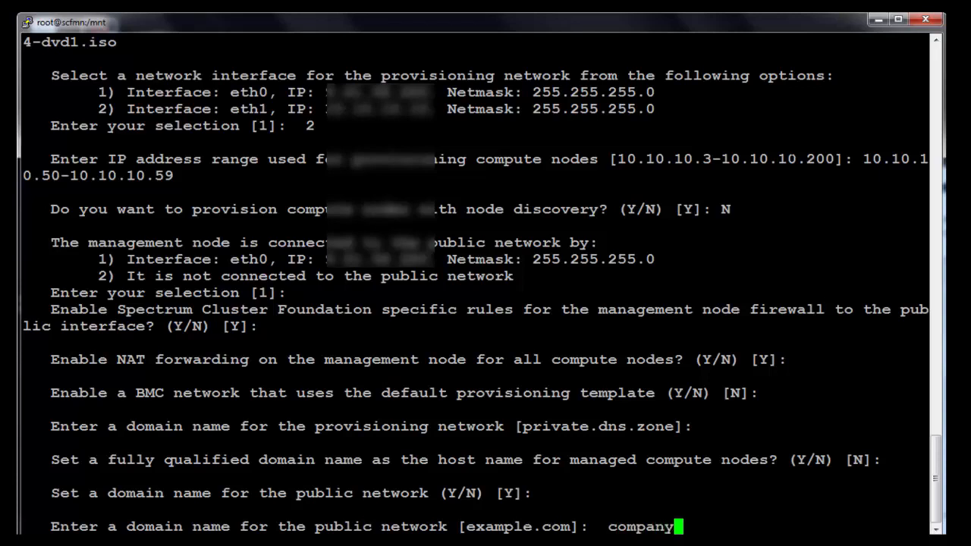
{"action": "type", "text": ".com"}
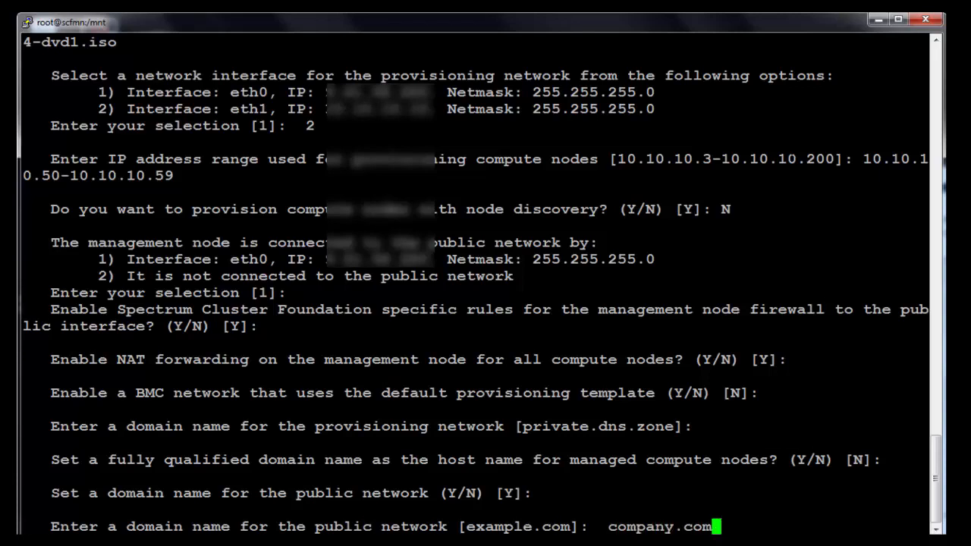
{"action": "key", "text": "Return"}
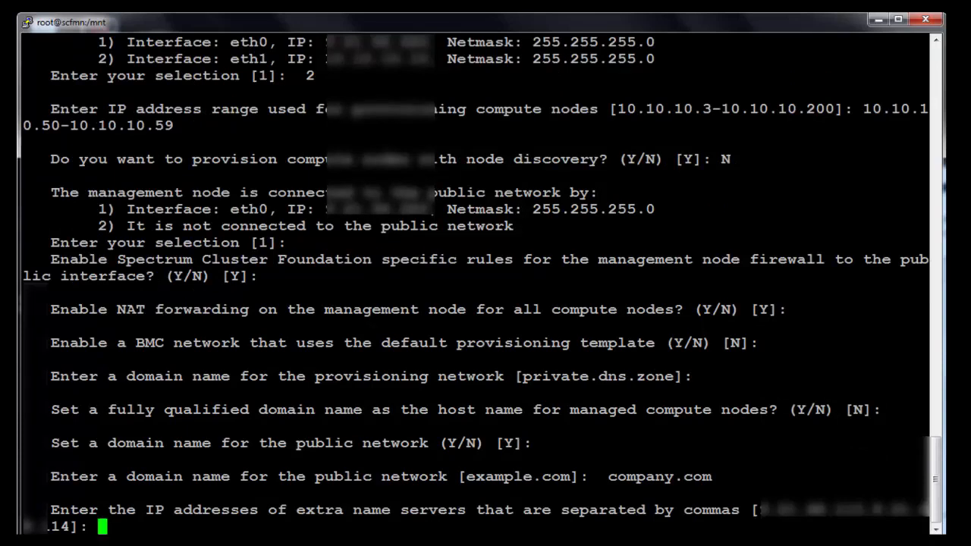
{"action": "key", "text": "Return"}
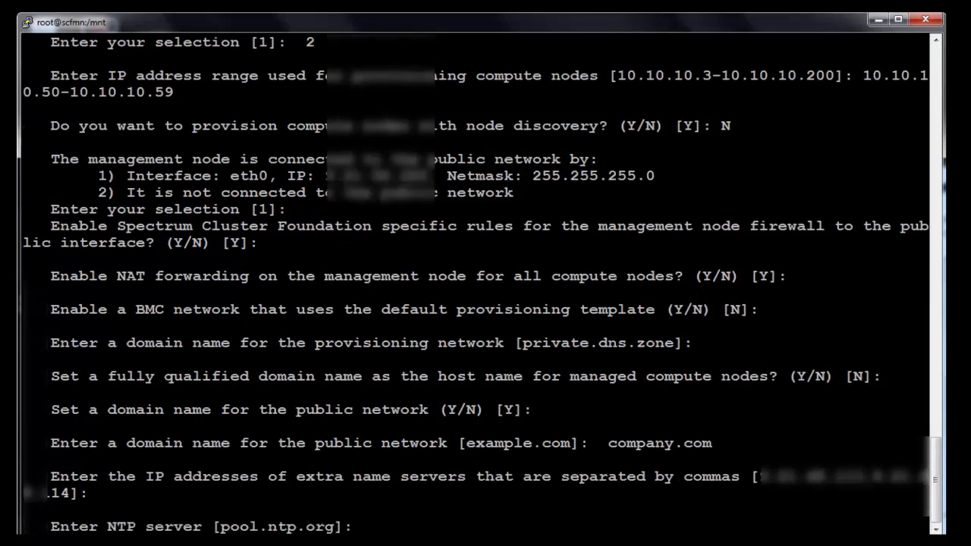
{"action": "key", "text": "Return"}
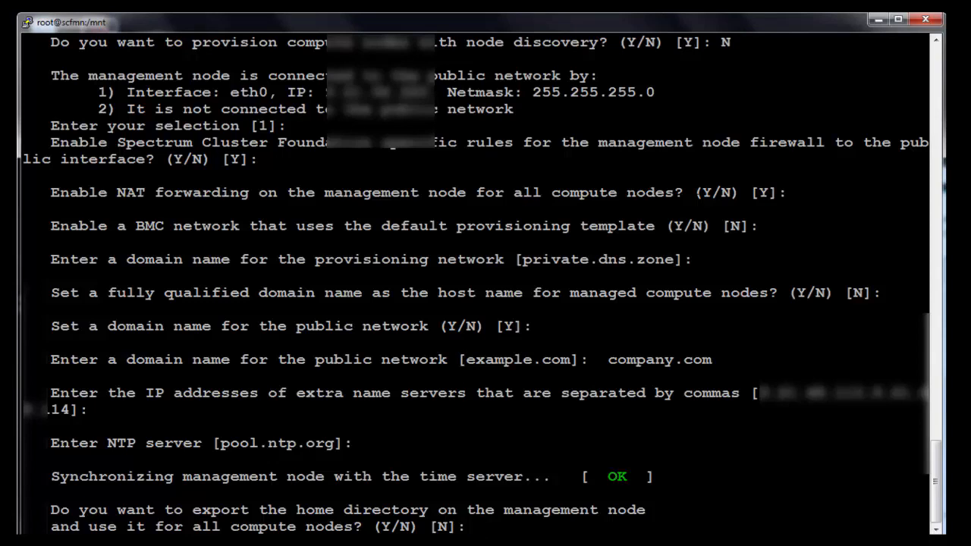
Answer Y to export home, then enter the database admin and compute-node root passwords twice each
{"action": "type", "text": "Y"}
{"action": "key", "text": "Return"}
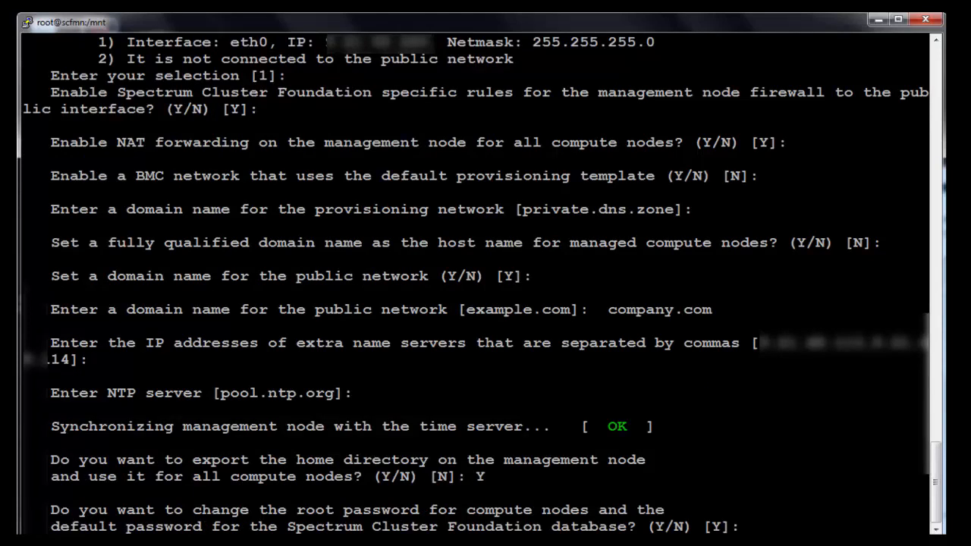
{"action": "key", "text": "Return"}
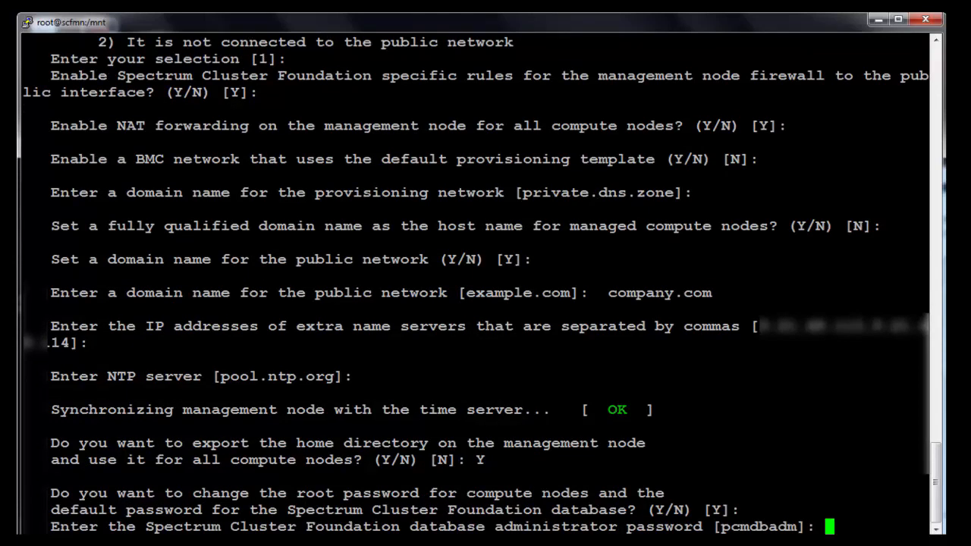
{"action": "key", "text": "Return"}
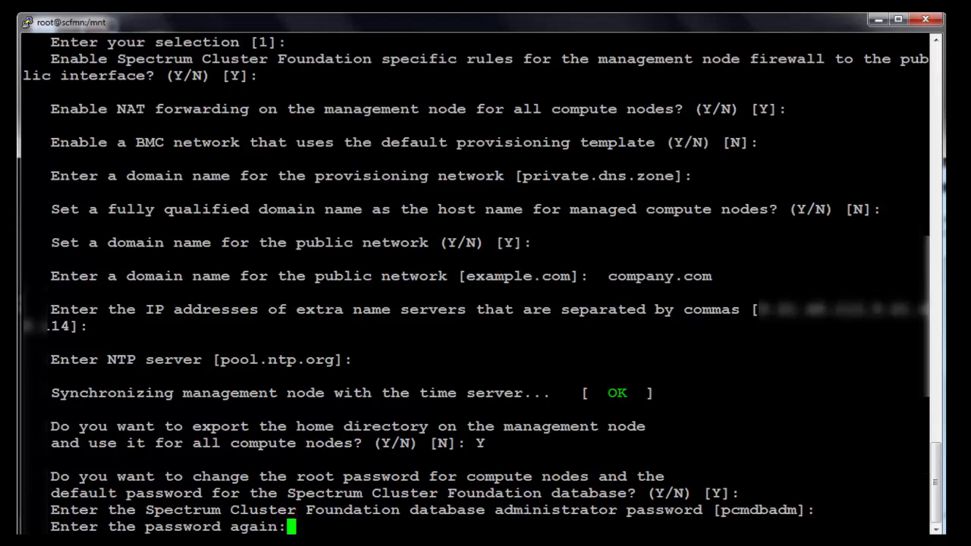
{"action": "key", "text": "Return"}
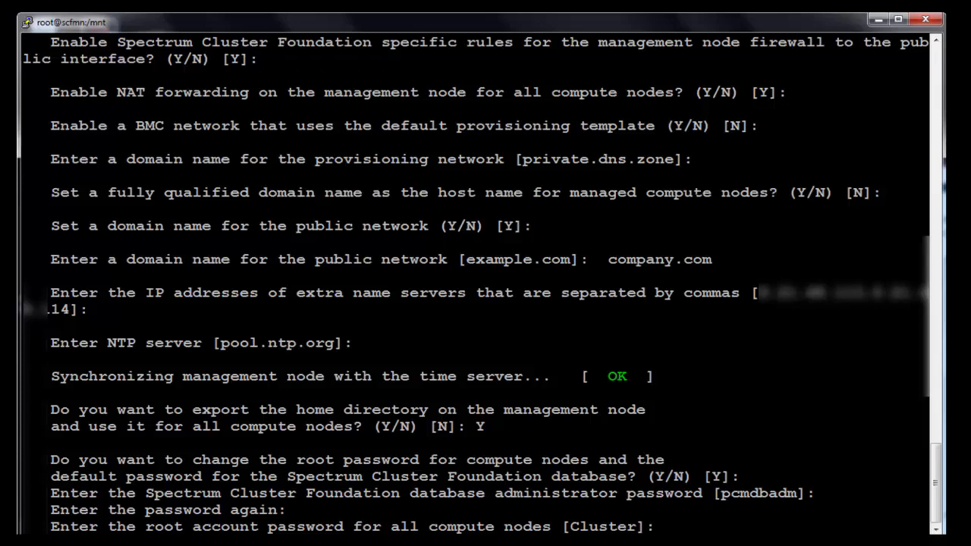
{"action": "key", "text": "Return"}
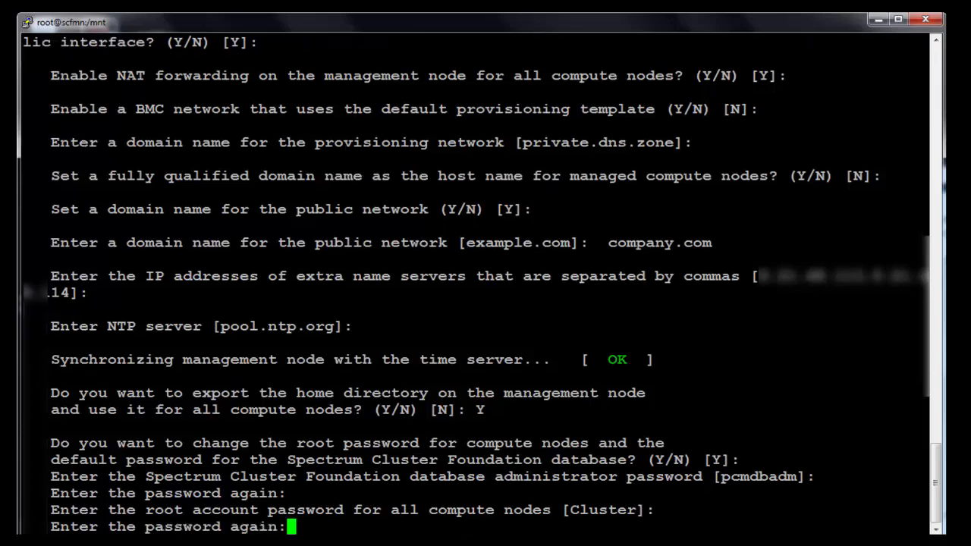
{"action": "key", "text": "Return"}
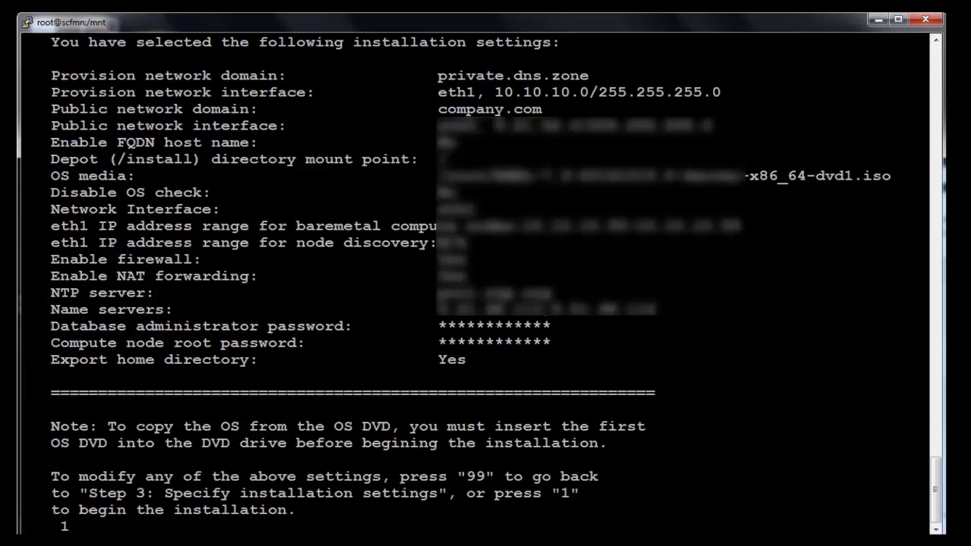
Confirm option 1 at the settings summary to start installing Spectrum Cluster Foundation
{"action": "key", "text": "Return"}
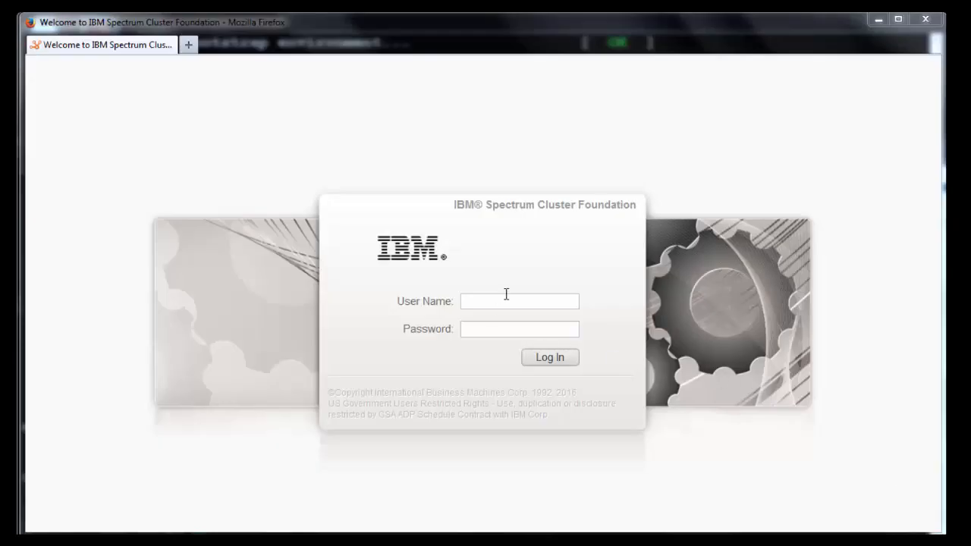
Log in to the web portal as user root with the administrator password
{"action": "left_click", "coordinate": [505, 303]}
{"action": "type", "text": "root"}
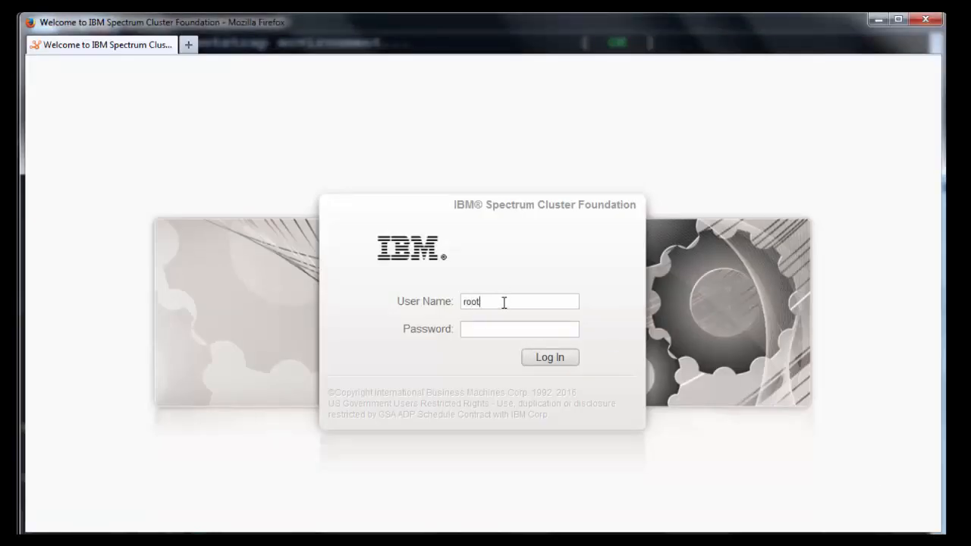
{"action": "left_click", "coordinate": [520, 329]}
{"action": "type", "text": "***********"}
{"action": "key", "text": "Return"}
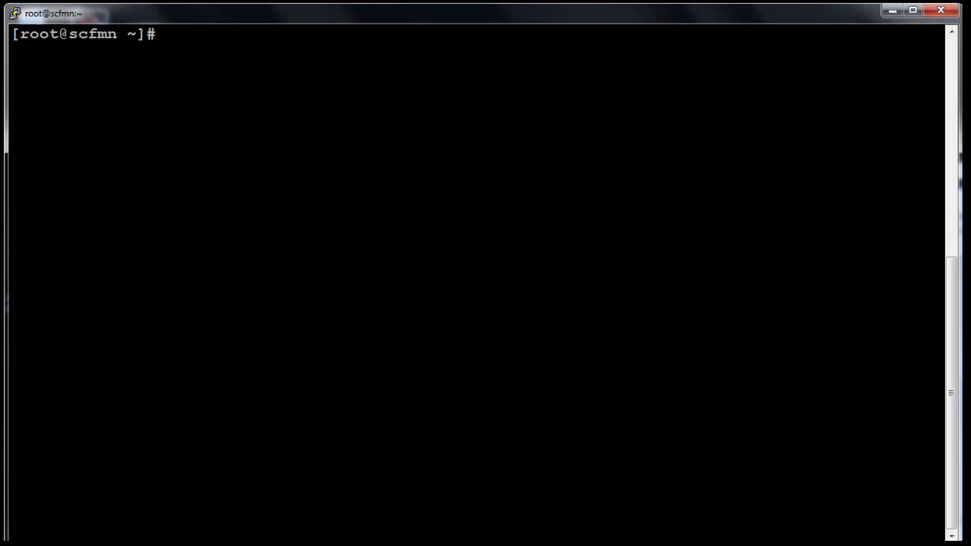
List the home directory, run ./lsfsent10.2.0.0-x86_64.bin and accept the license with 1
{"action": "type", "text": "ll"}
{"action": "key", "text": "Return"}
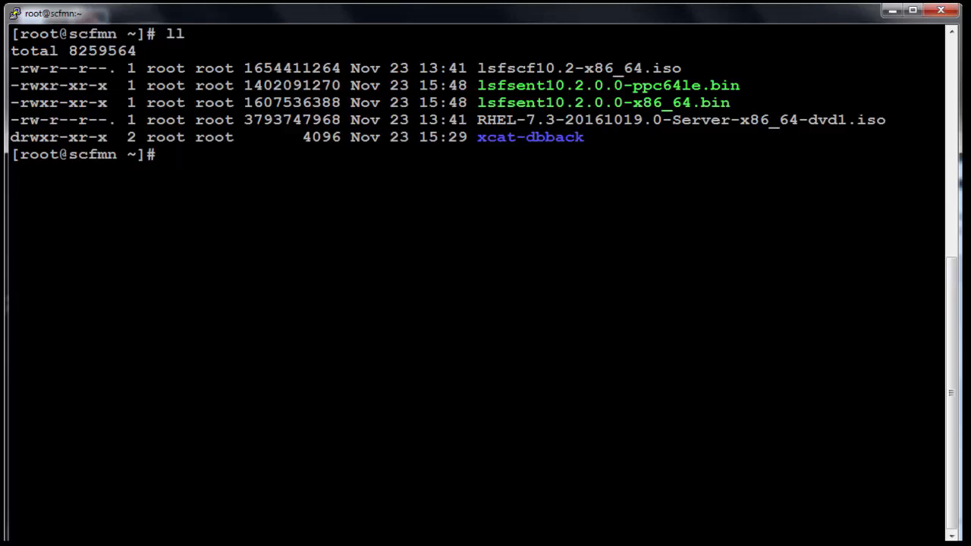
{"action": "type", "text": "./"}
{"action": "left_click_drag", "start_coordinate": [478, 103], "coordinate": [727, 104]}
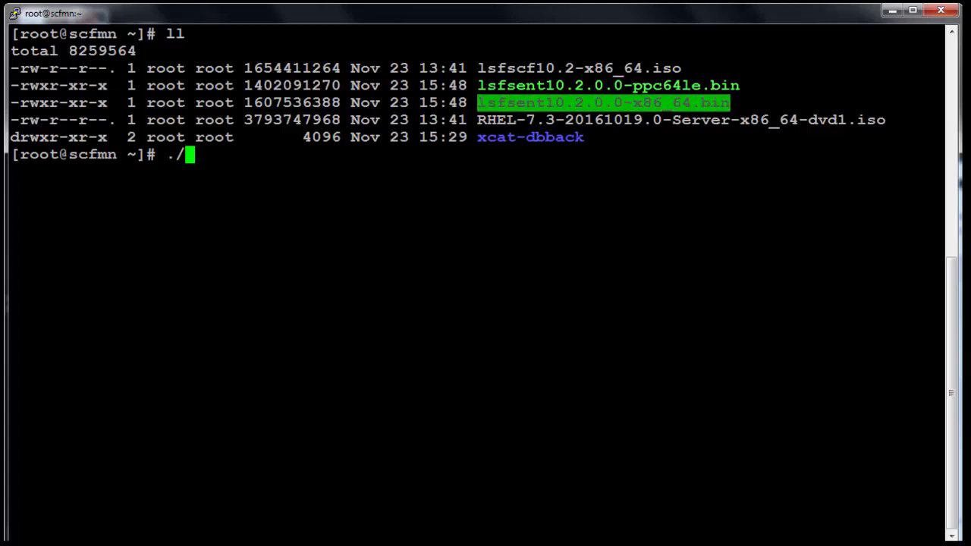
{"action": "type", "text": "lsfsent10.2.0.0-x86_64.bin"}
{"action": "key", "text": "Return"}
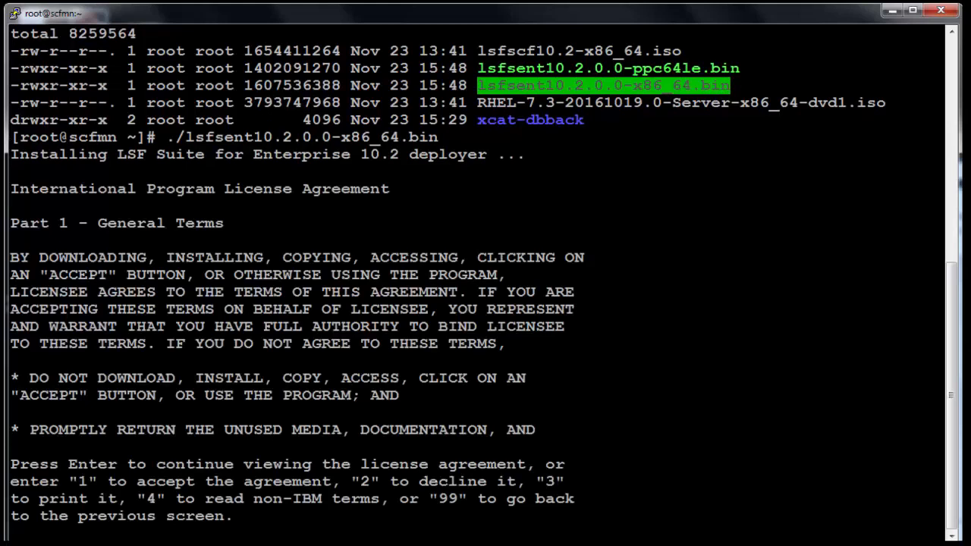
{"action": "type", "text": "1"}
{"action": "key", "text": "Return"}
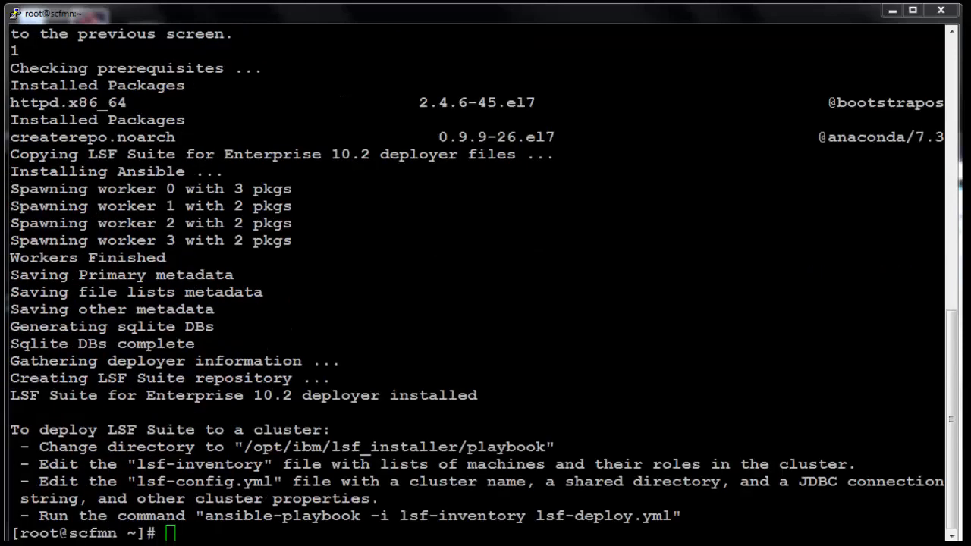
After the deployer installs, select the printed 'To deploy LSF Suite to a cluster' instructions
{"action": "double_click", "coordinate": [514, 311]}
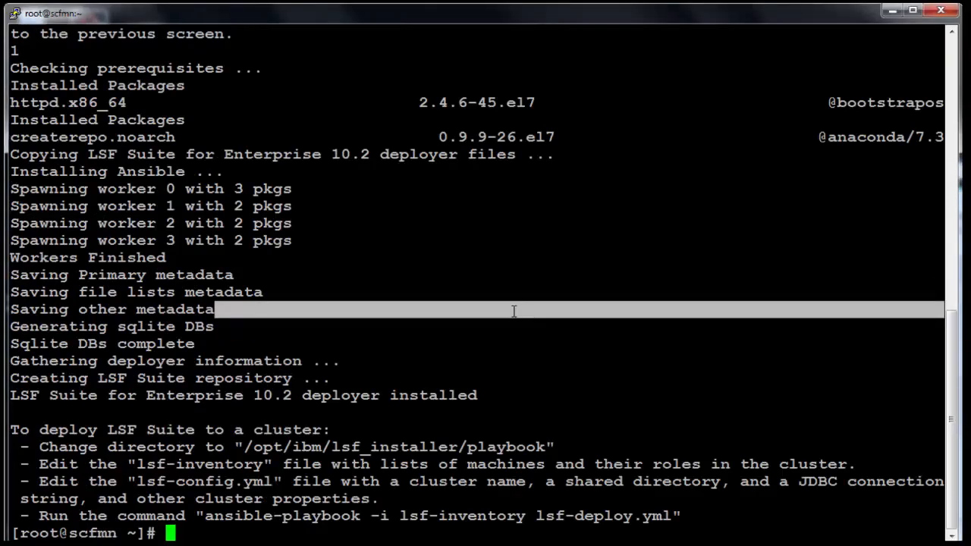
{"action": "left_click", "coordinate": [12, 436]}
{"action": "left_click_drag", "start_coordinate": [12, 435], "coordinate": [754, 518]}
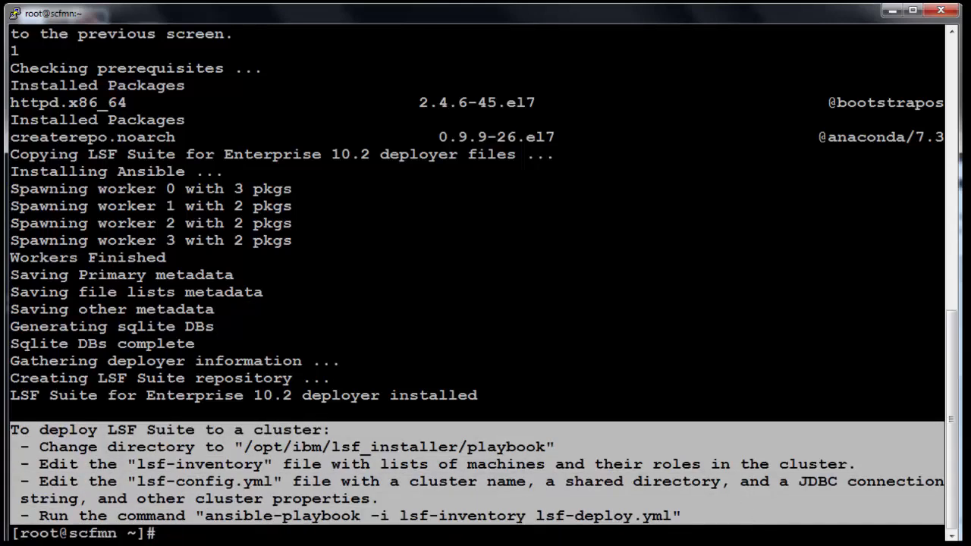
Run ./lsfsent10.2.0.0-ppc64le.bin from the home directory and accept its license with 1
{"action": "type", "text": "ll"}
{"action": "key", "text": "Return"}
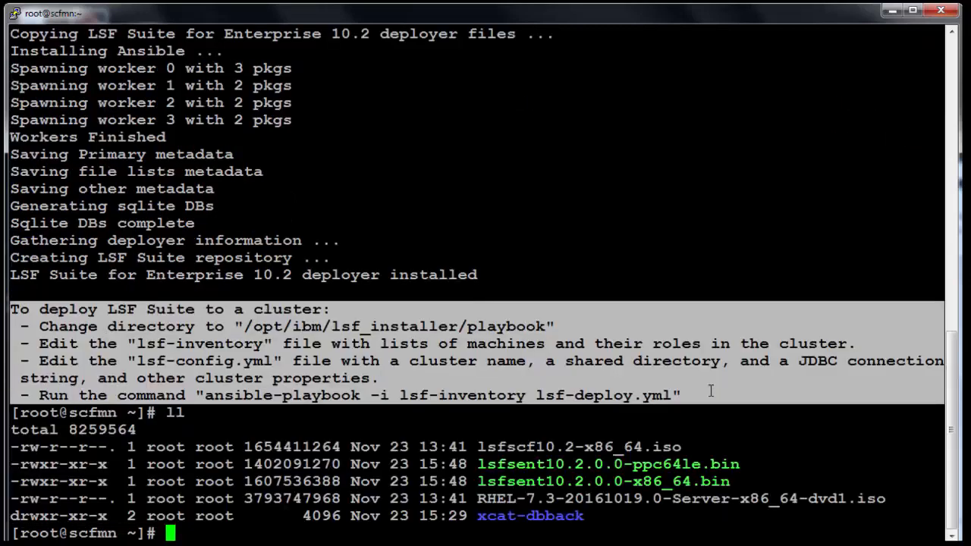
{"action": "type", "text": "./"}
{"action": "left_click_drag", "start_coordinate": [477, 464], "coordinate": [739, 465]}
{"action": "right_click", "coordinate": [616, 448]}
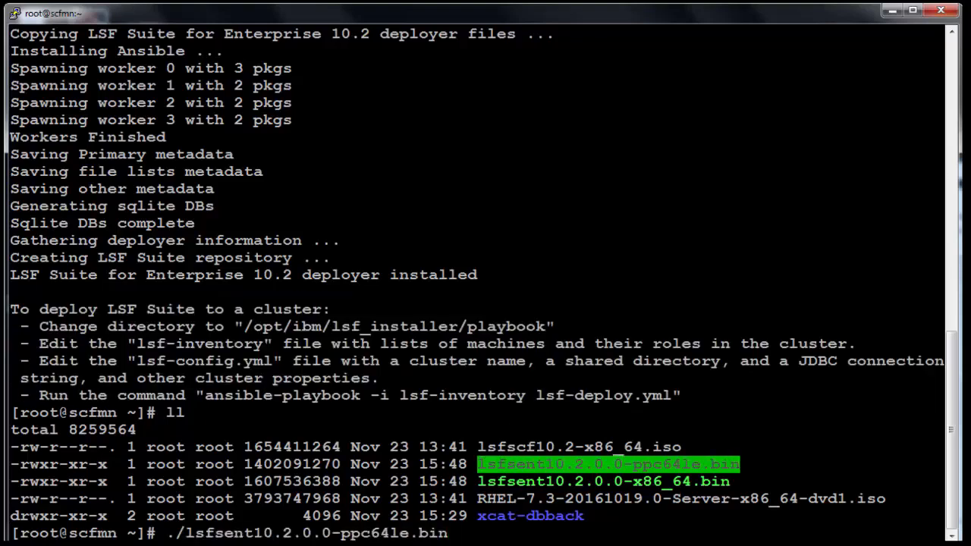
{"action": "key", "text": "Return"}
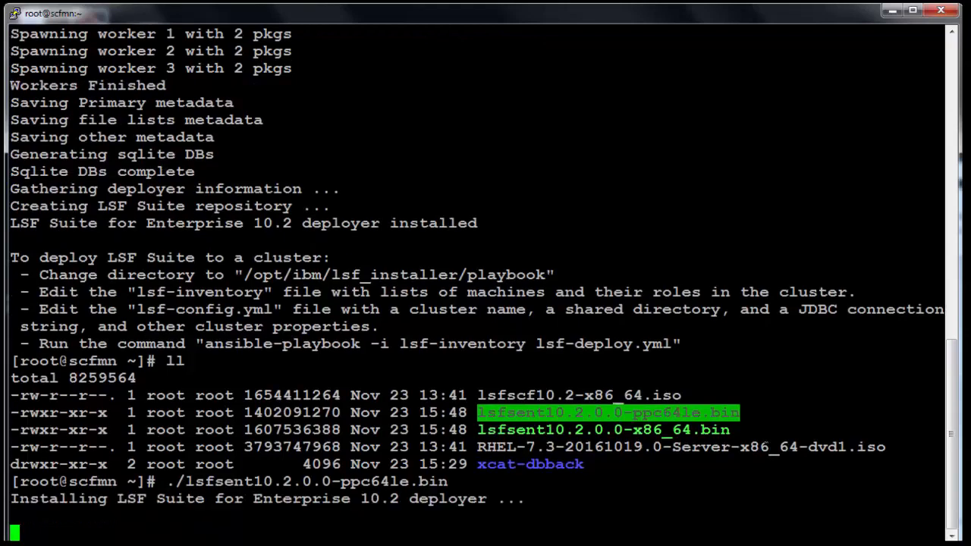
{"action": "type", "text": "1"}
{"action": "key", "text": "Return"}
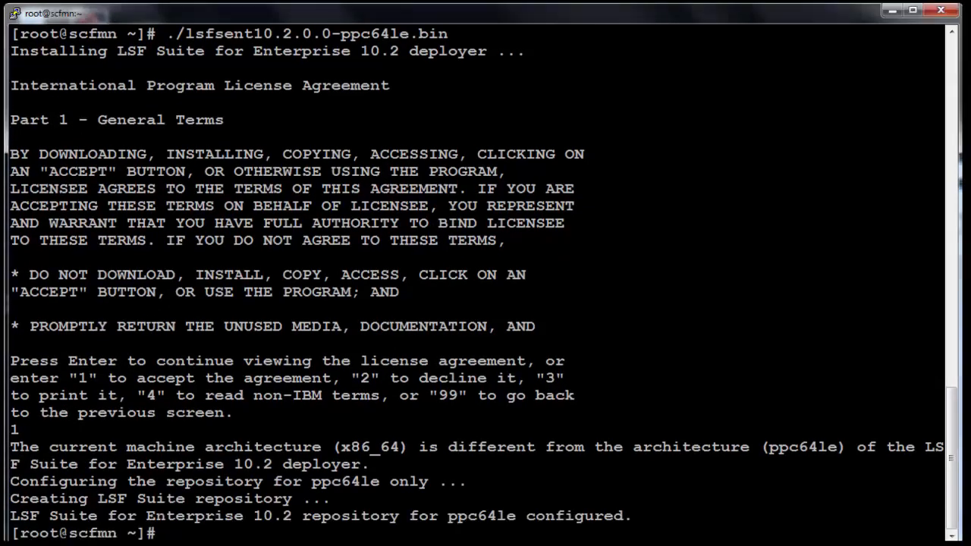
Change into /var/www/html/lsf_suite_pkgs/
{"action": "type", "text": "cd /var/www"}
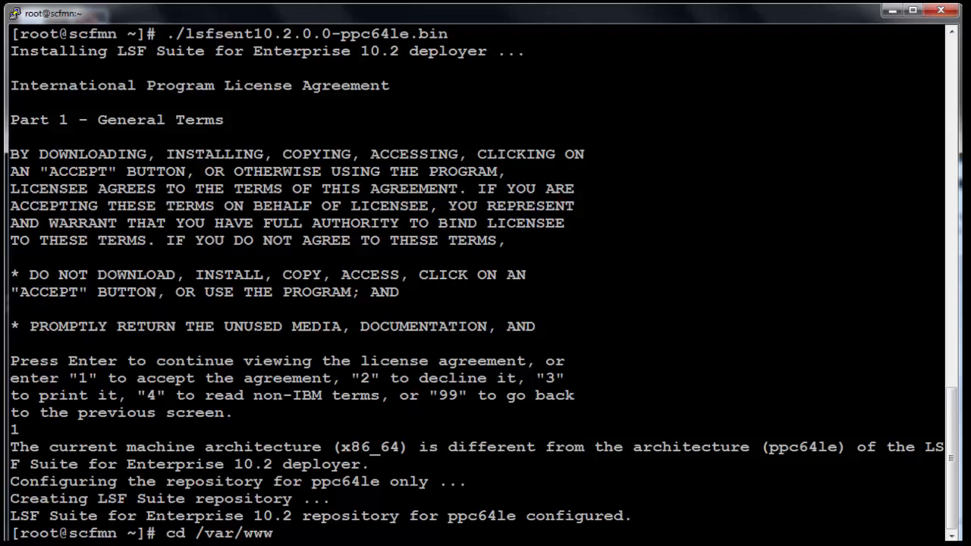
{"action": "type", "text": "/html/lsf"}
{"action": "key", "text": "Tab"}
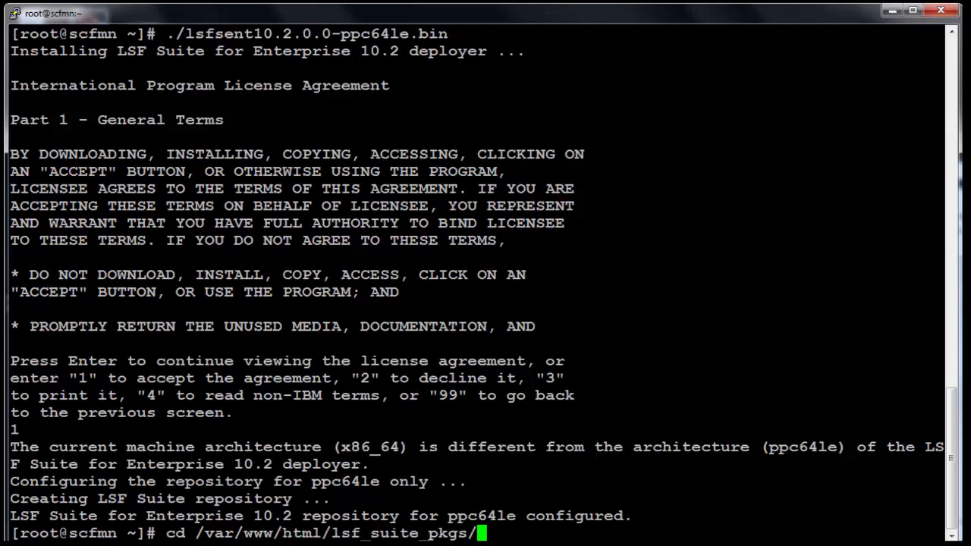
{"action": "key", "text": "Return"}
Enter the x86_64 package folder and list its LSF rpm packages and repodata
{"action": "type", "text": "ls"}
{"action": "key", "text": "Return"}
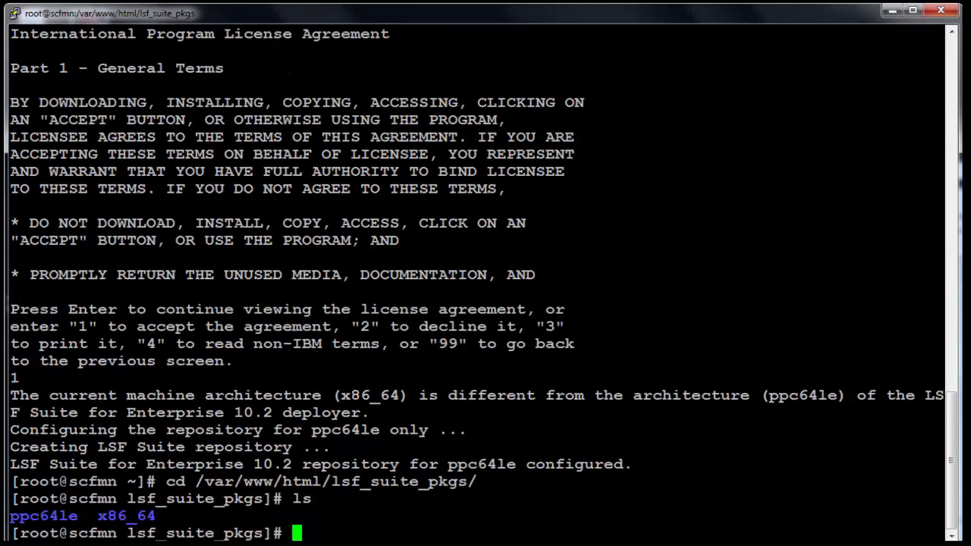
{"action": "type", "text": "x"}
{"action": "key", "text": "Tab"}
{"action": "key", "text": "Return"}
{"action": "type", "text": "l"}
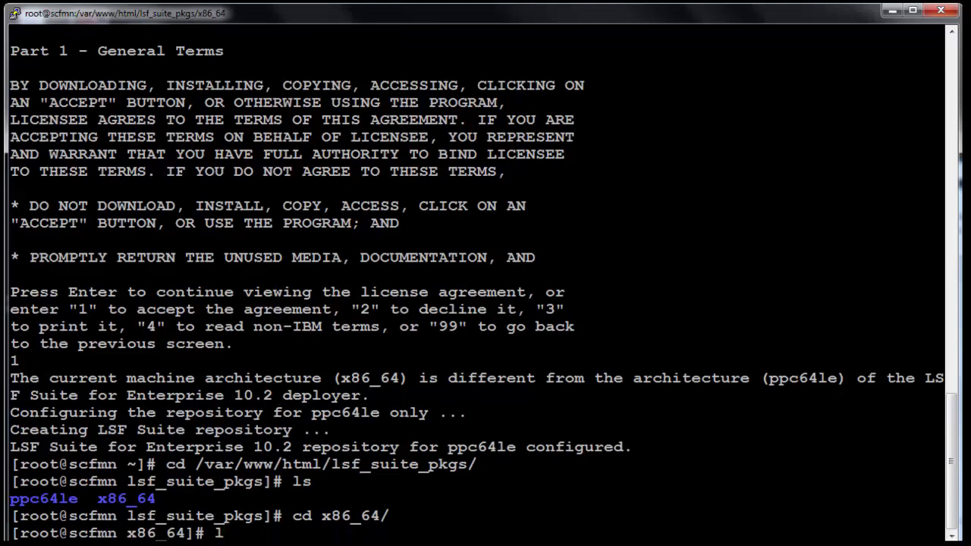
{"action": "type", "text": "s"}
{"action": "key", "text": "Return"}
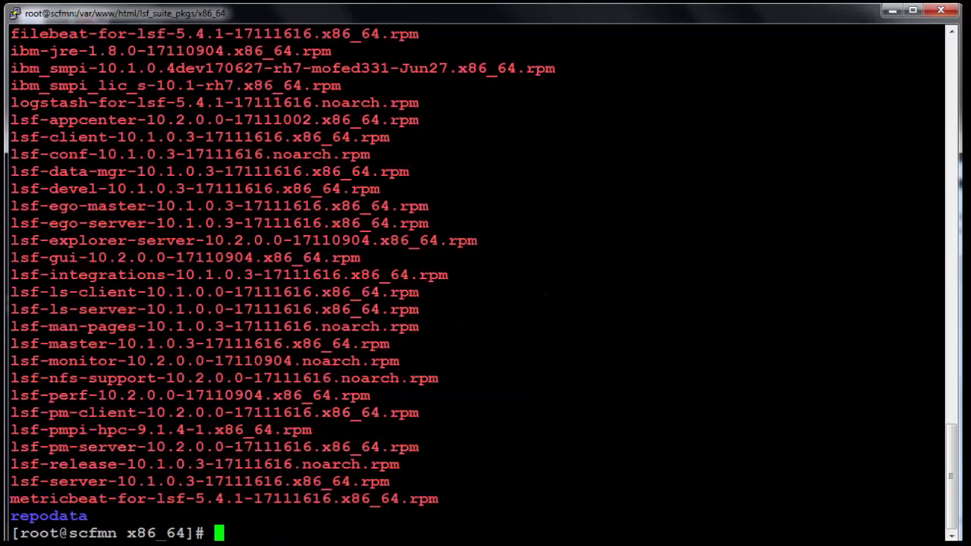
{"action": "scroll", "coordinate": [485, 280], "scroll_direction": "up", "scroll_amount": 5}
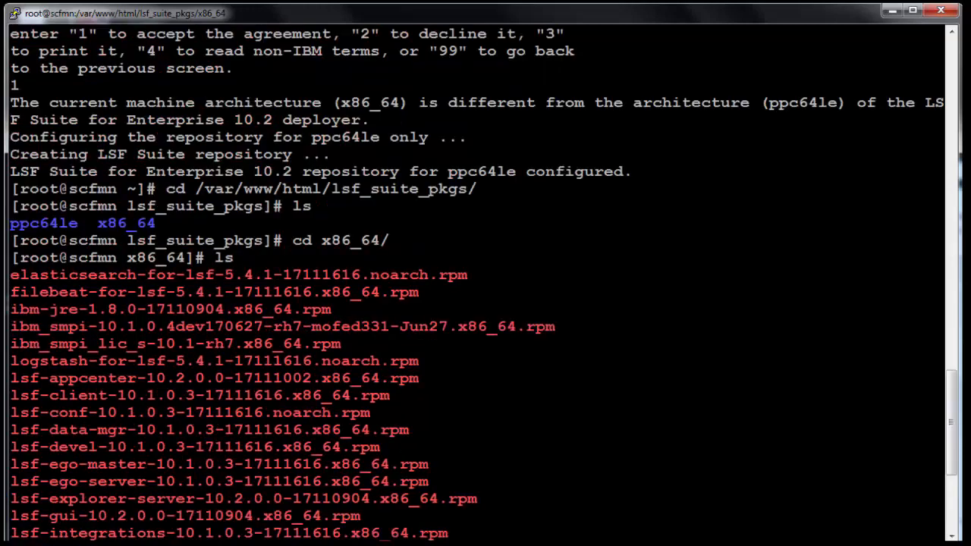
{"action": "scroll", "coordinate": [485, 280], "scroll_direction": "down", "scroll_amount": 5}
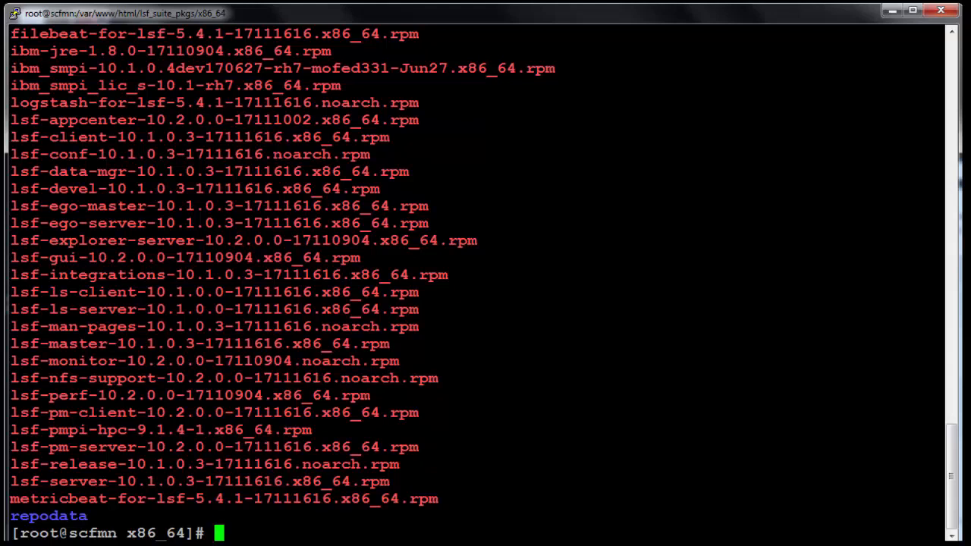
Change into /opt/ibm/lsf_installer/playbook and list its contents
{"action": "type", "text": "cd /"}
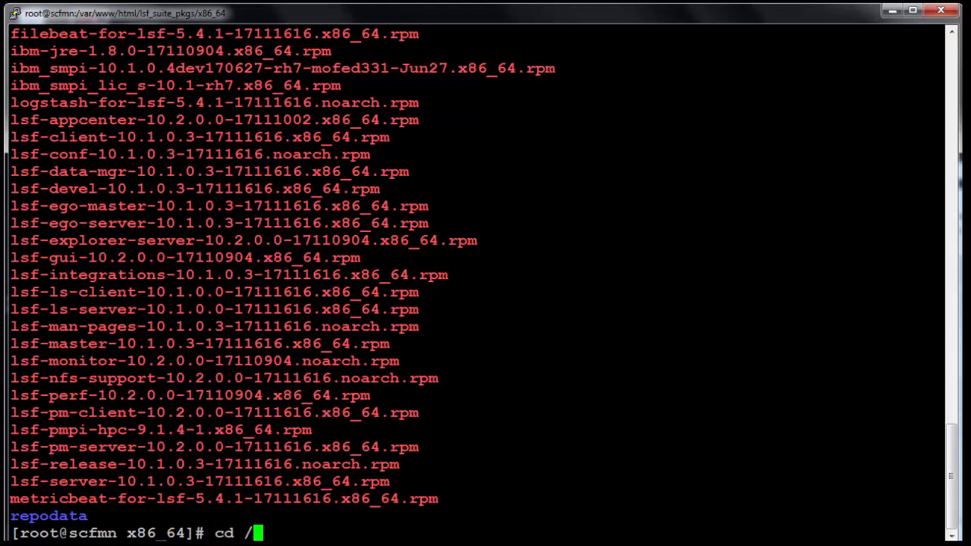
{"action": "type", "text": "opt/ibm/lsf"}
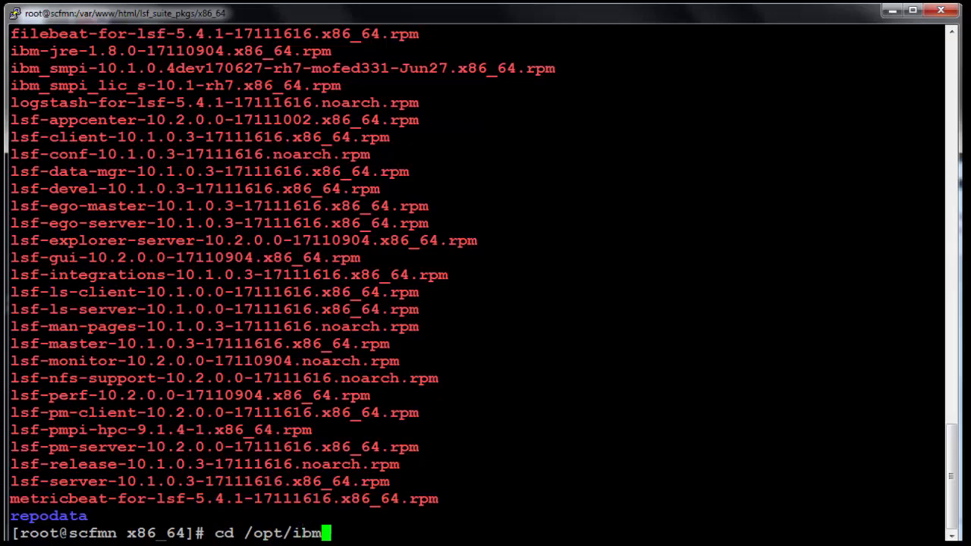
{"action": "key", "text": "Tab"}
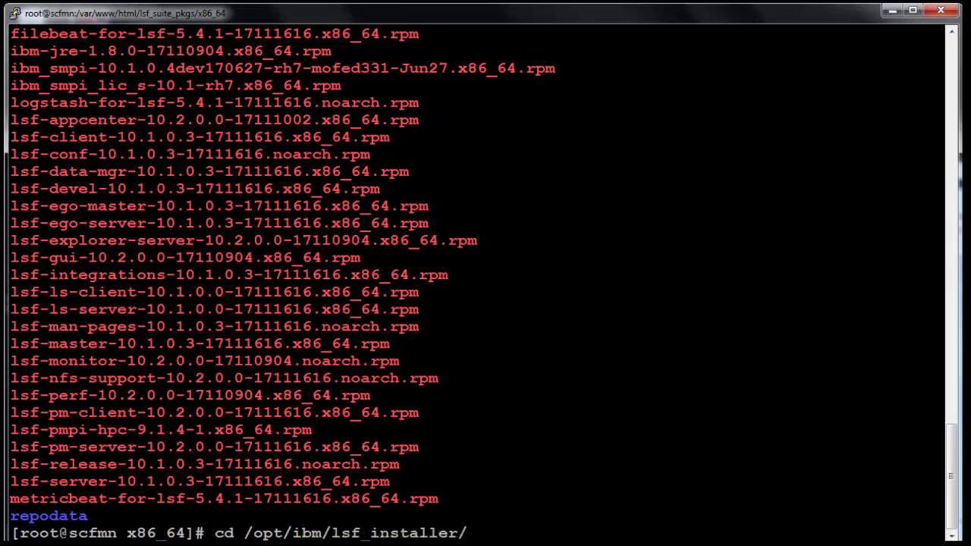
{"action": "type", "text": "pl"}
{"action": "key", "text": "Tab"}
{"action": "key", "text": "Return"}
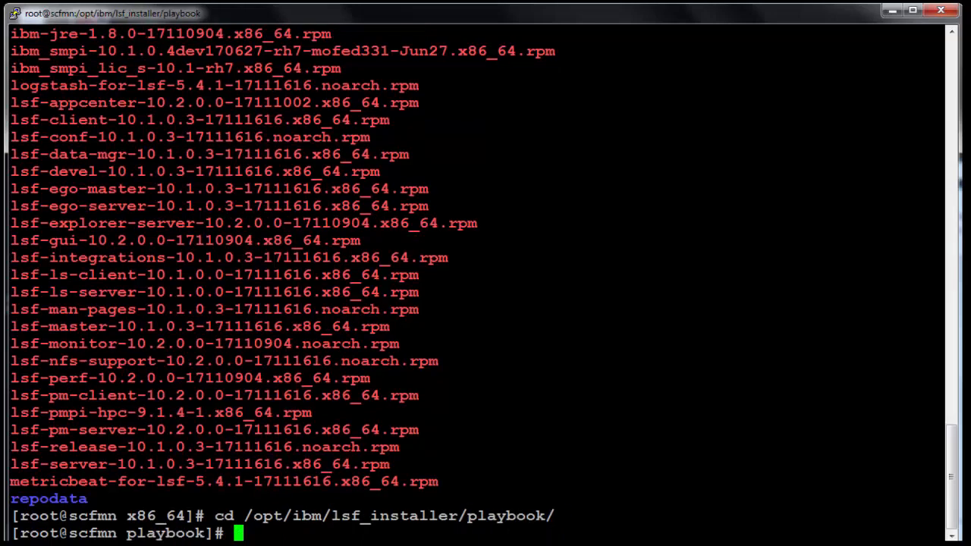
{"action": "type", "text": "ls"}
{"action": "key", "text": "Return"}
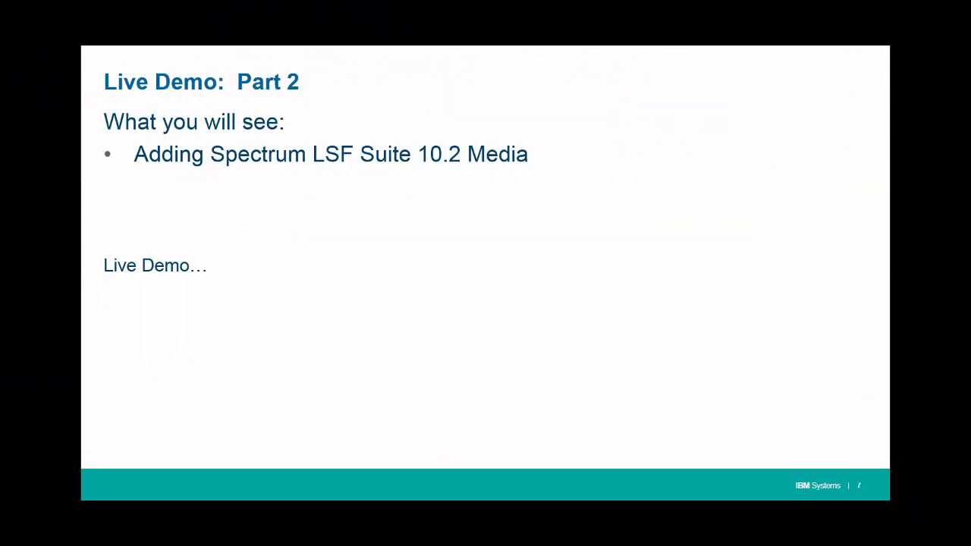
Advance from slide 7 to slide 8, Live Demo: Part 3
{"action": "key", "text": "Right"}
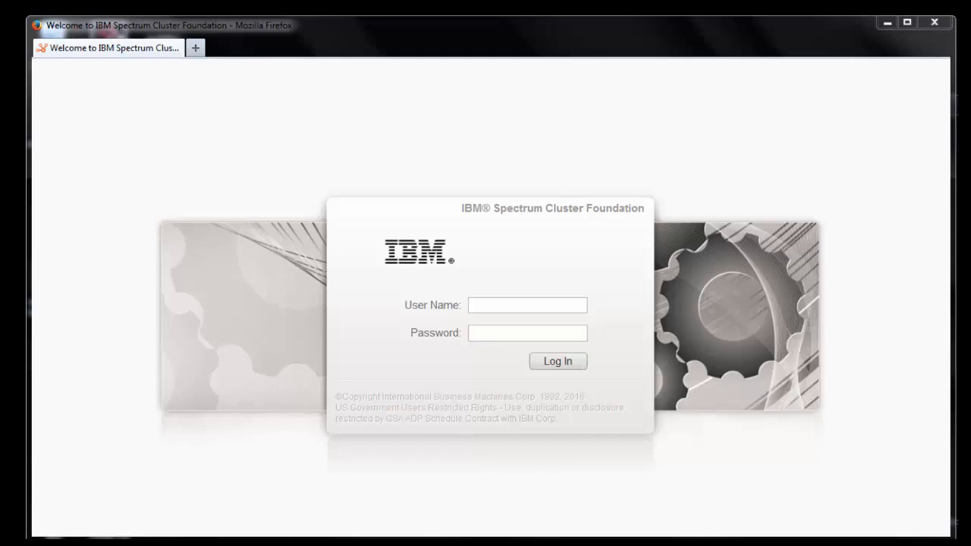
Log in as root, then open Infrastructure > Nodes to list host1–host5 and scfmn
{"action": "left_click", "coordinate": [533, 303]}
{"action": "type", "text": "root"}
{"action": "key", "text": "Tab"}
{"action": "type", "text": "••••••••••"}
{"action": "key", "text": "Return"}
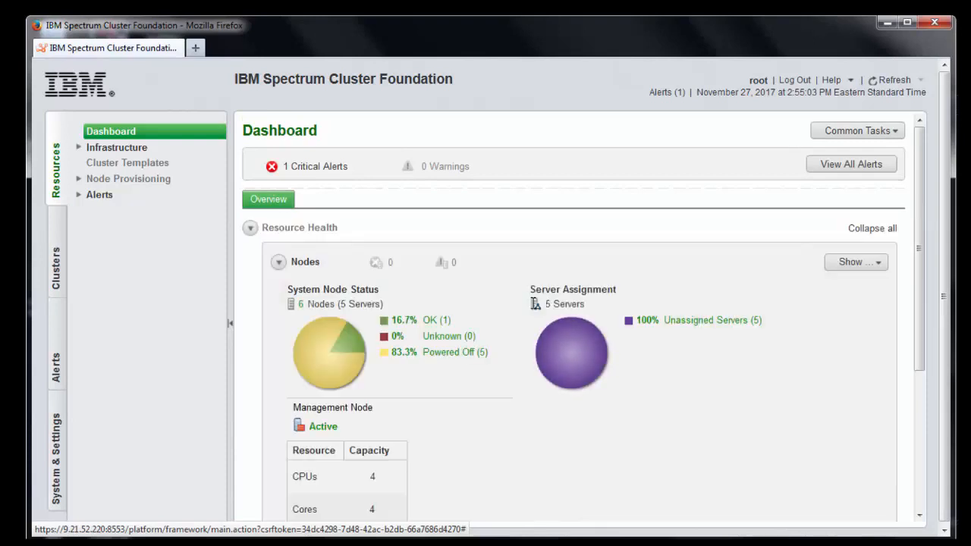
{"action": "left_click", "coordinate": [79, 150]}
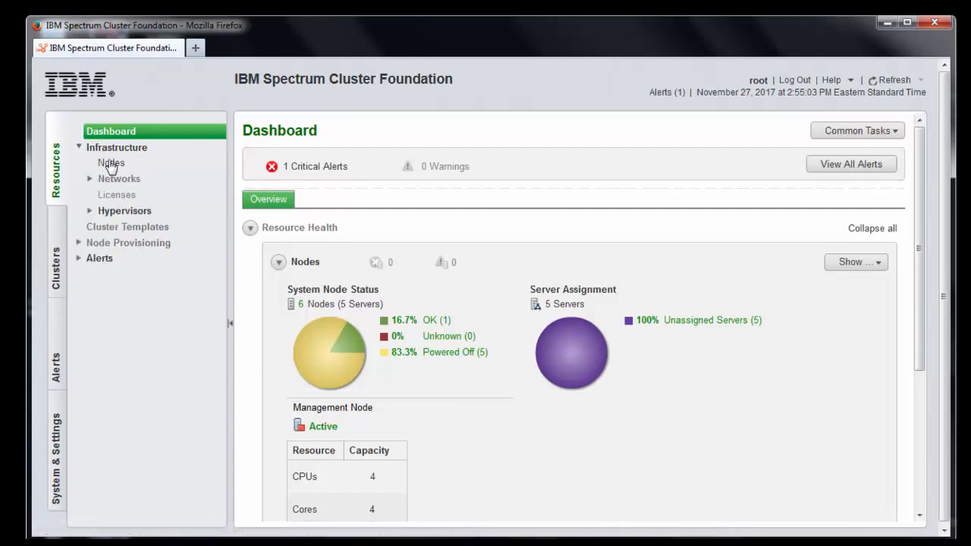
{"action": "left_click", "coordinate": [110, 163]}
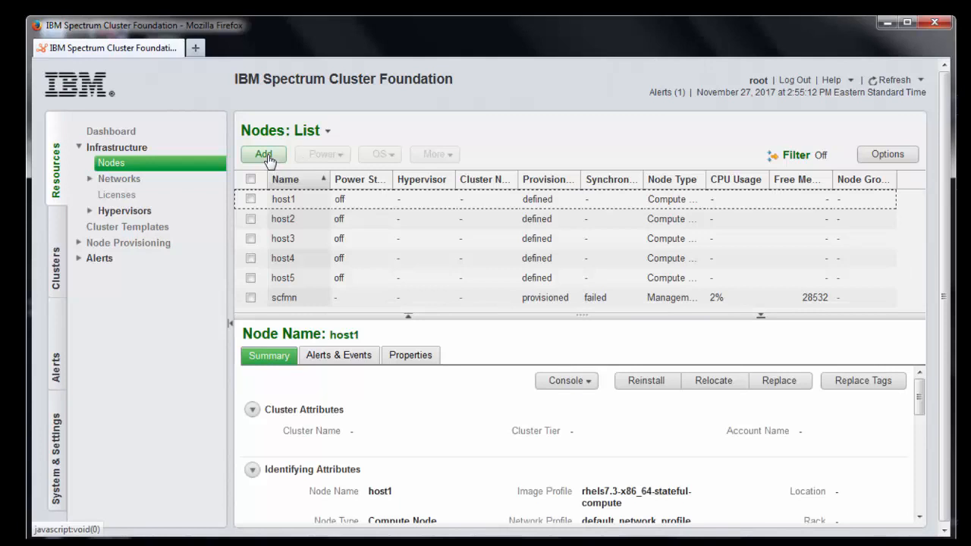
Add nodes to group compute using rhels7.3-x86_64_stateful_compute, choosing to import a node information file
{"action": "left_click", "coordinate": [266, 155]}
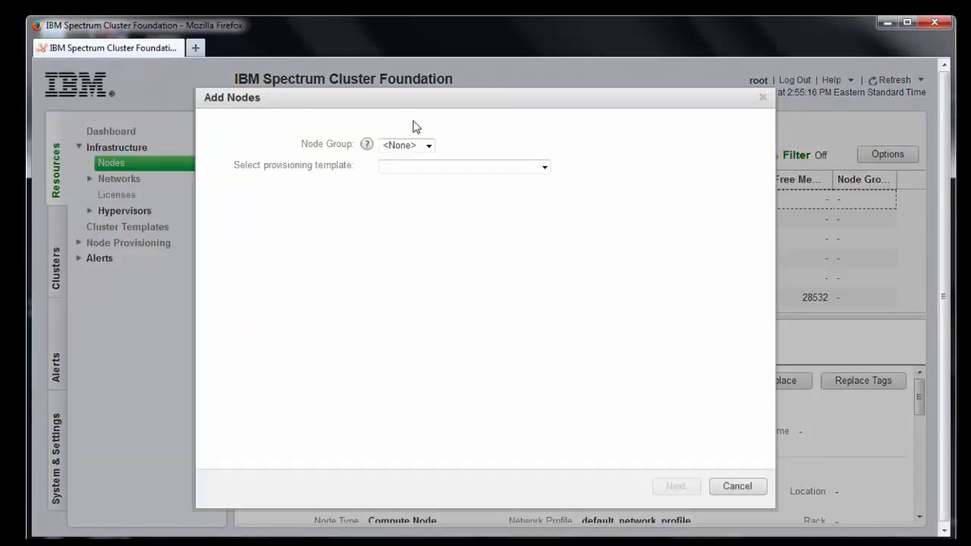
{"action": "left_click", "coordinate": [428, 146]}
{"action": "left_click", "coordinate": [418, 171]}
{"action": "left_click", "coordinate": [545, 168]}
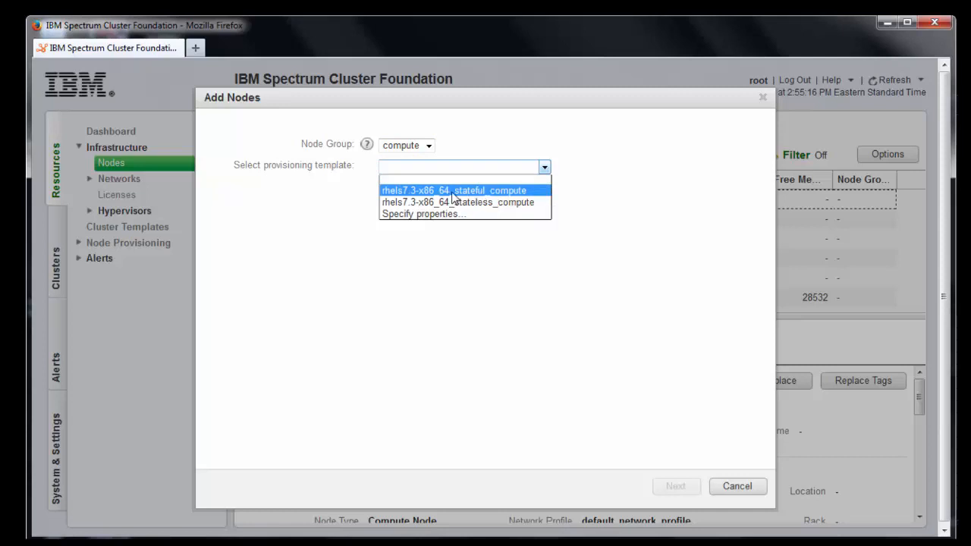
{"action": "left_click", "coordinate": [503, 191]}
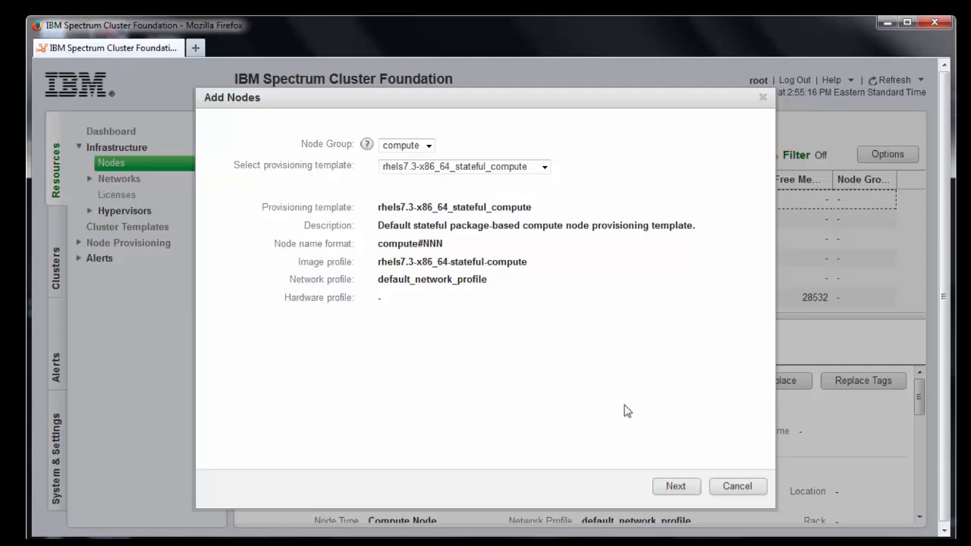
{"action": "left_click", "coordinate": [674, 486]}
{"action": "left_click", "coordinate": [673, 488]}
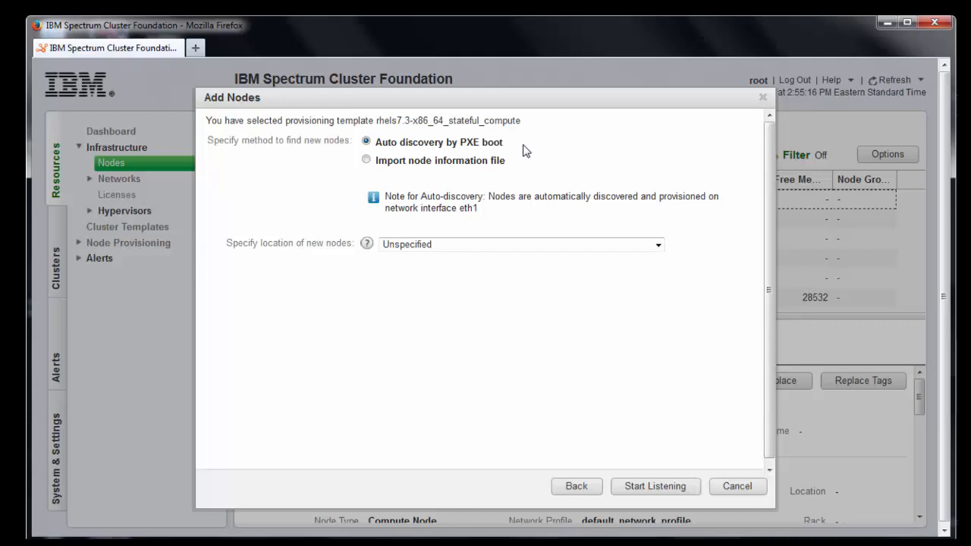
{"action": "left_click", "coordinate": [366, 160]}
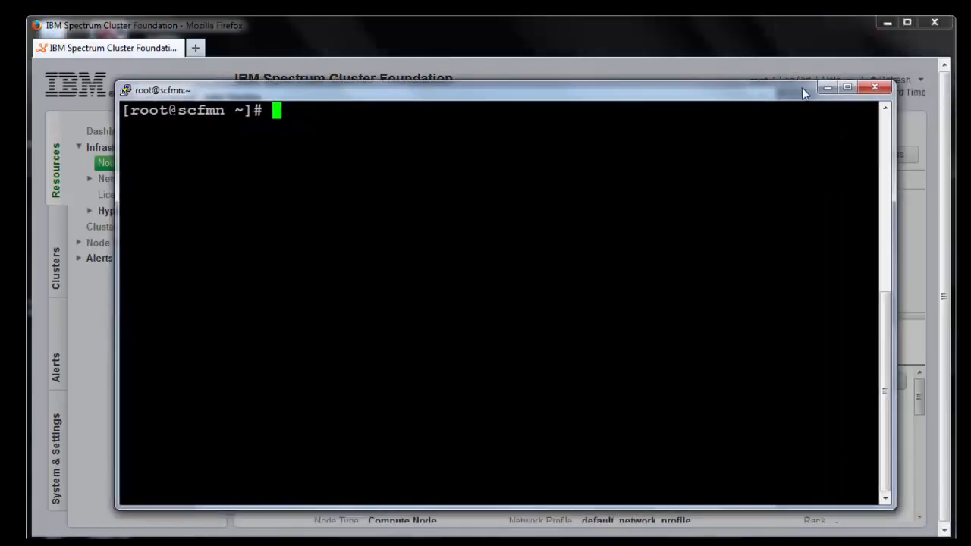
Show node.import with more, highlight host1's MAC line, and move the PuTTY window aside
{"action": "left_click_drag", "start_coordinate": [801, 88], "coordinate": [818, 95]}
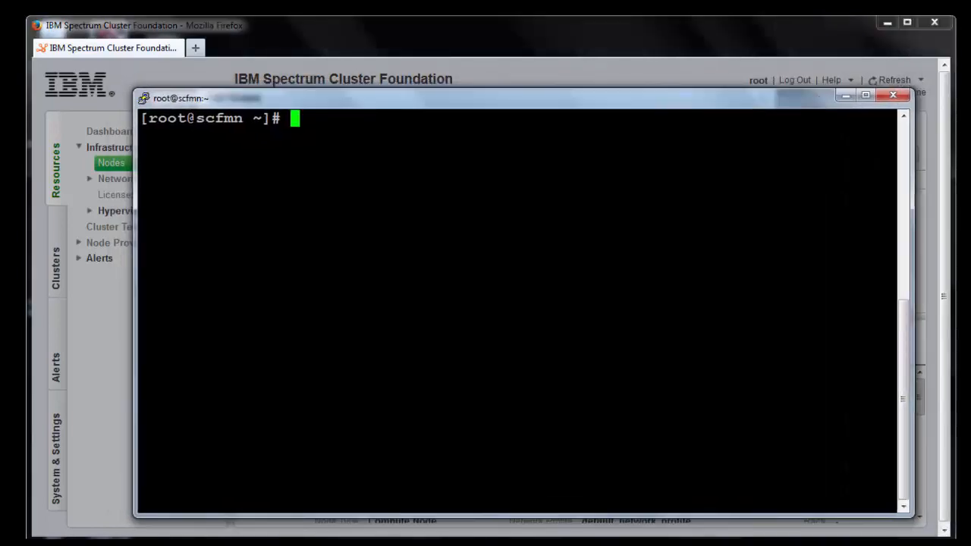
{"action": "type", "text": "more node"}
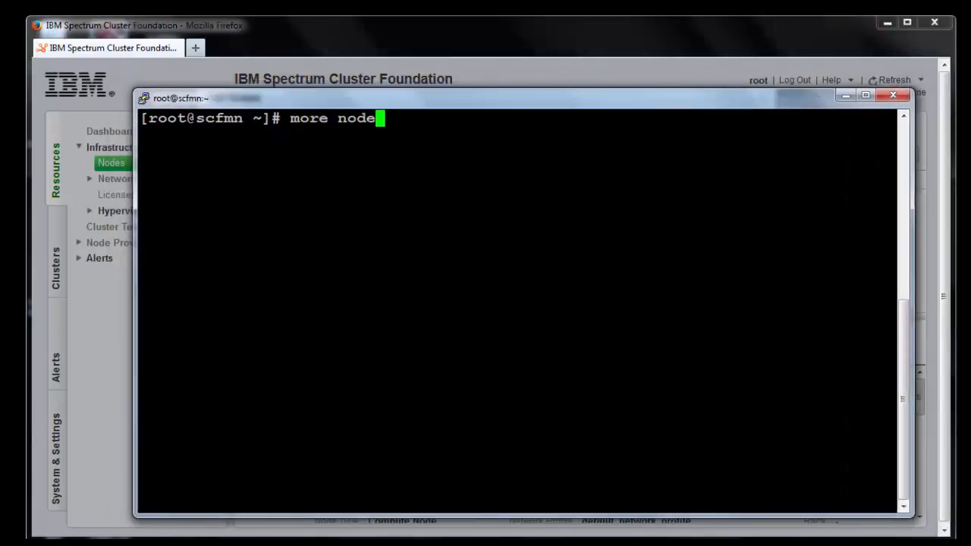
{"action": "type", "text": ".import"}
{"action": "key", "text": "Return"}
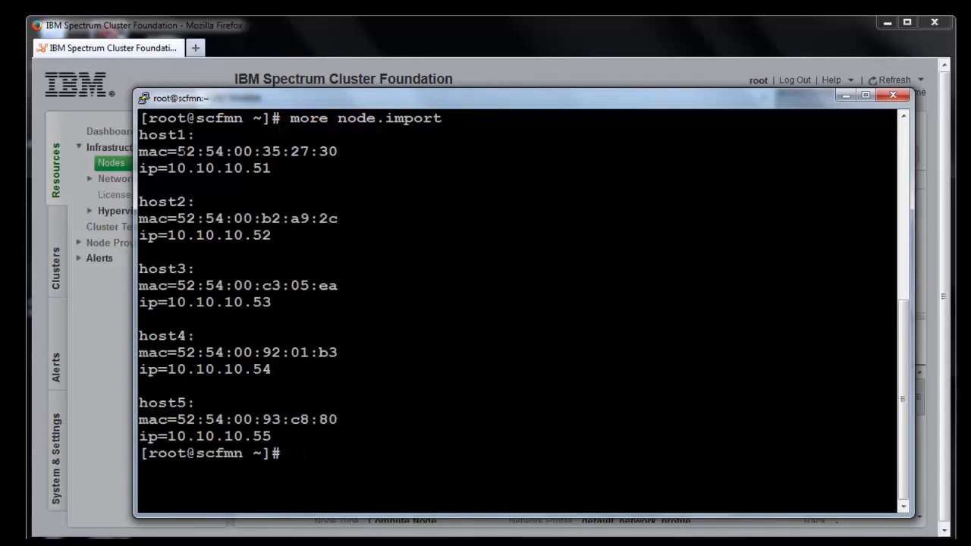
{"action": "left_click_drag", "start_coordinate": [138, 134], "coordinate": [195, 134]}
{"action": "mouse_move", "coordinate": [139, 150]}
{"action": "left_mouse_down"}
{"action": "mouse_move", "coordinate": [261, 134]}
{"action": "mouse_move", "coordinate": [337, 151]}
{"action": "mouse_move", "coordinate": [140, 168]}
{"action": "left_mouse_up"}
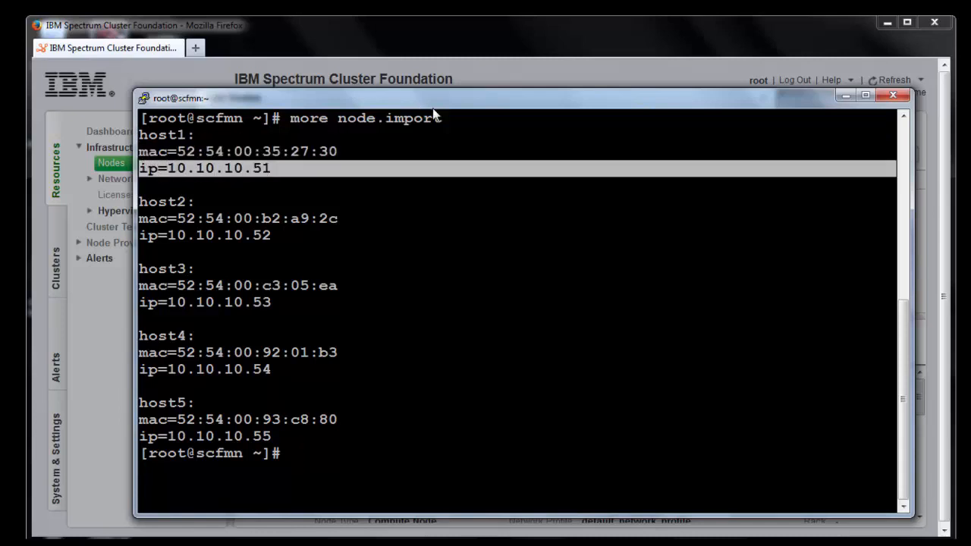
{"action": "left_click_drag", "start_coordinate": [435, 99], "coordinate": [694, 544]}
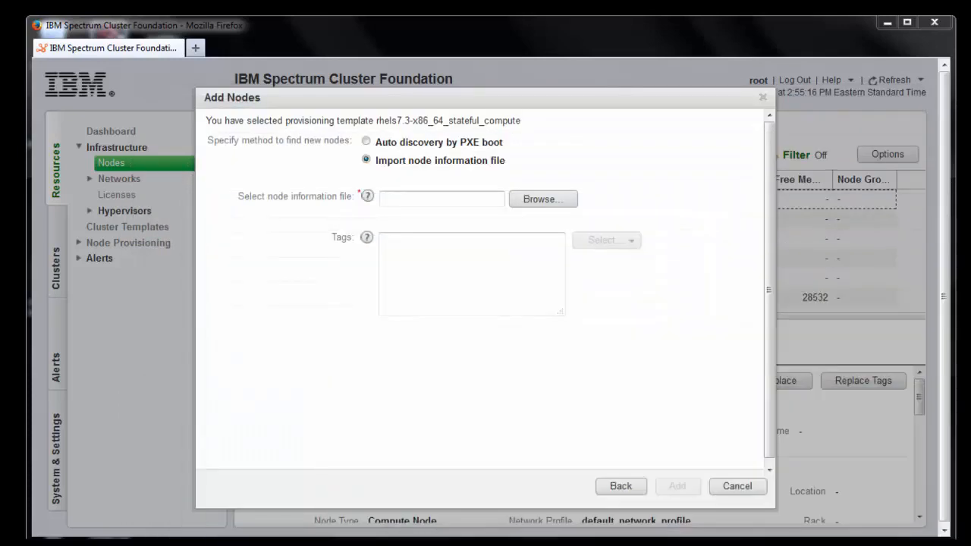
Open Browse..., close the File Upload picker without choosing a file, and focus the Tags box
{"action": "left_click", "coordinate": [540, 200]}
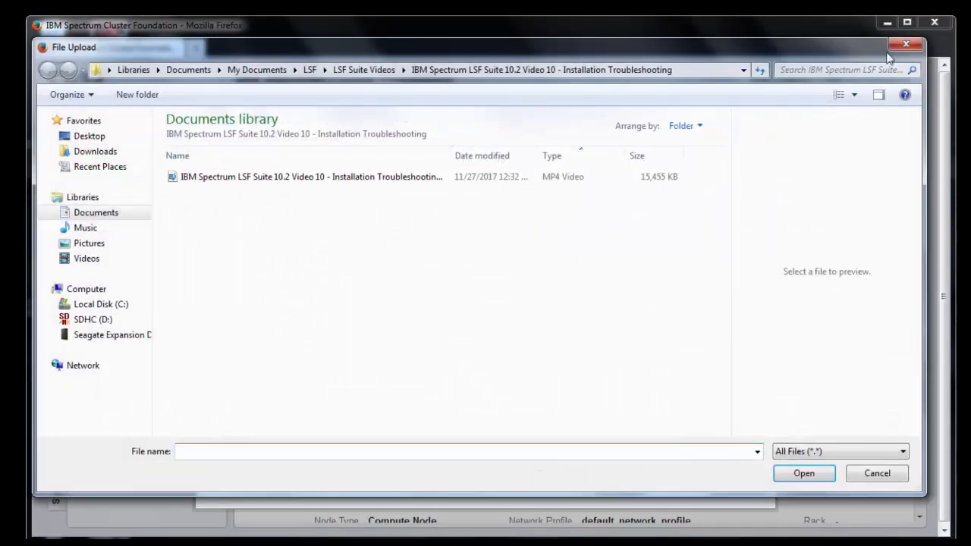
{"action": "left_click", "coordinate": [915, 42]}
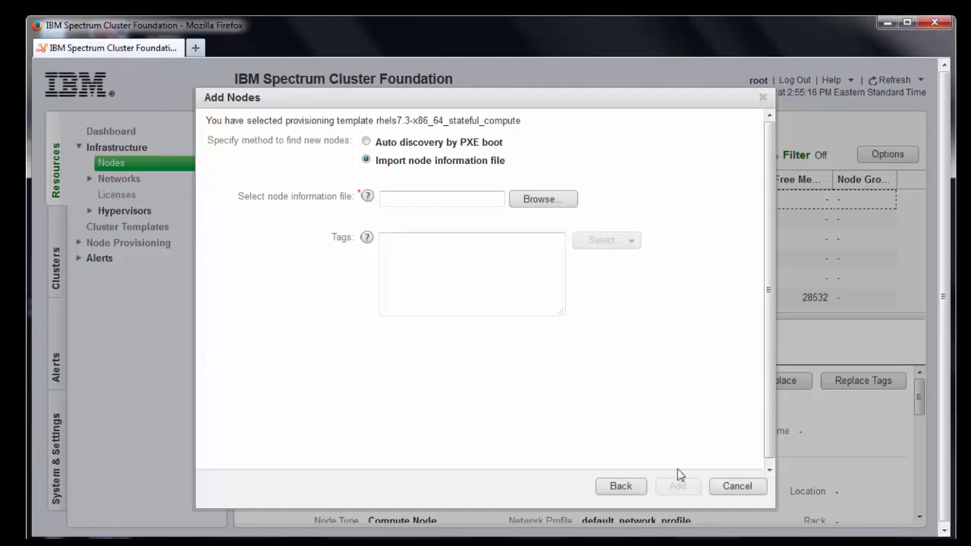
{"action": "left_click", "coordinate": [465, 269]}
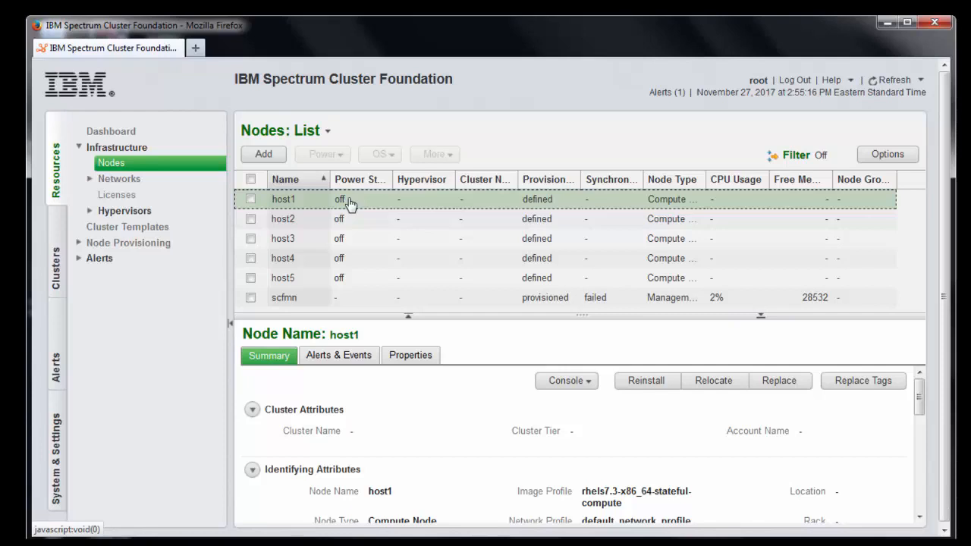
From Cluster Templates, start a new template and rename it 'Provision my Bare Metal'
{"action": "left_click", "coordinate": [130, 228]}
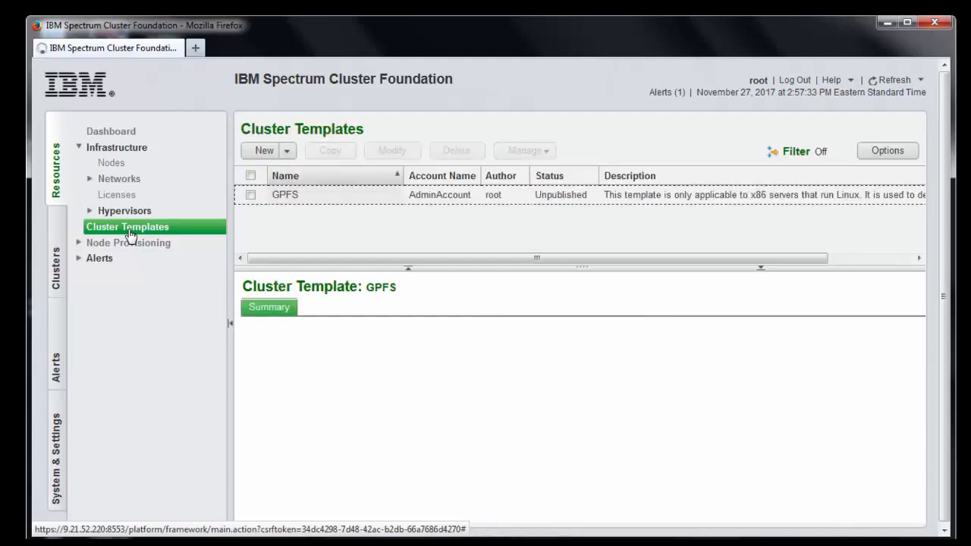
{"action": "left_click", "coordinate": [265, 152]}
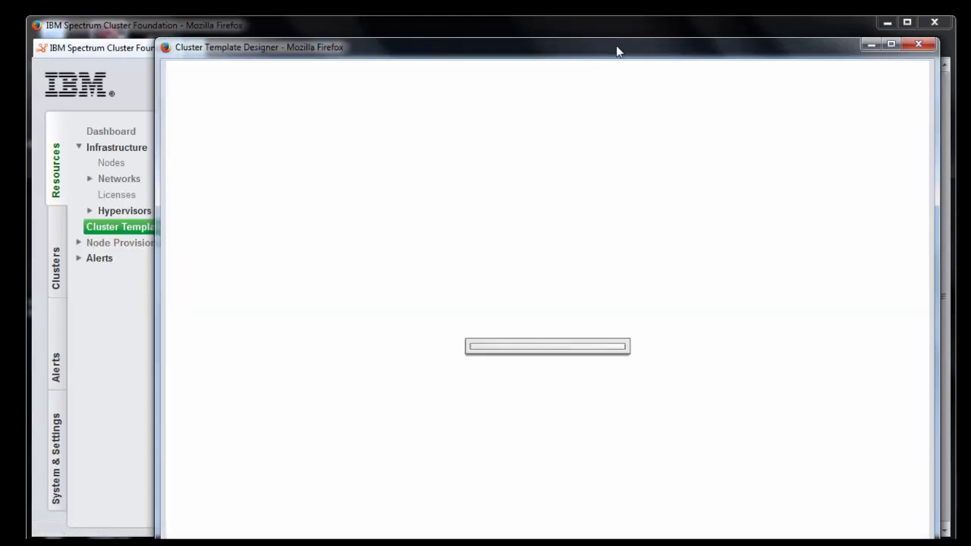
{"action": "left_click_drag", "start_coordinate": [617, 48], "coordinate": [576, 37]}
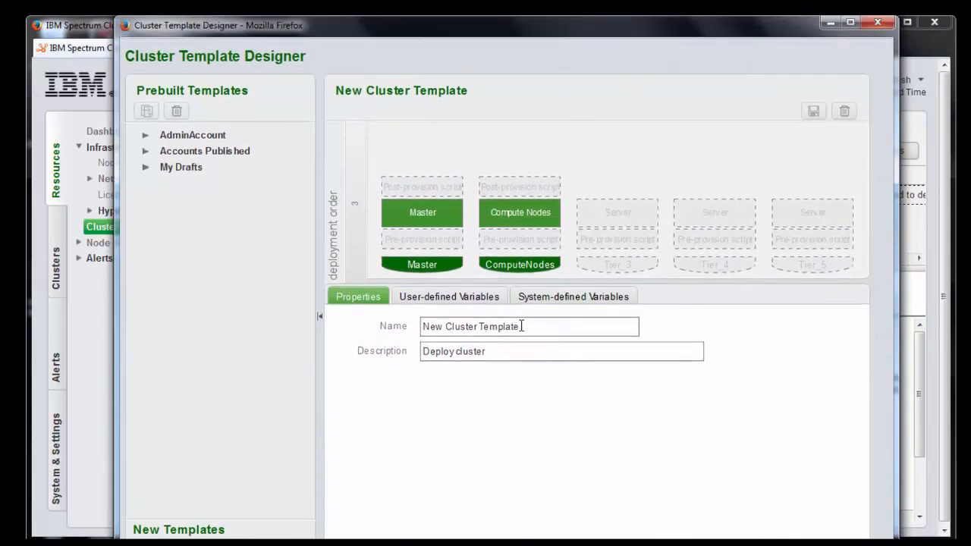
{"action": "left_click_drag", "start_coordinate": [521, 326], "coordinate": [337, 294]}
{"action": "type", "text": "P"}
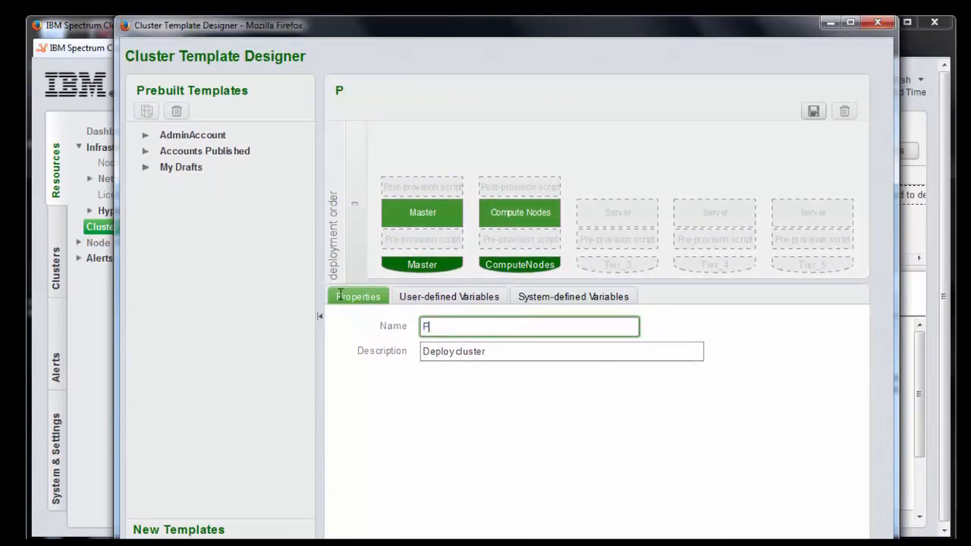
{"action": "type", "text": "rovision my Bare "}
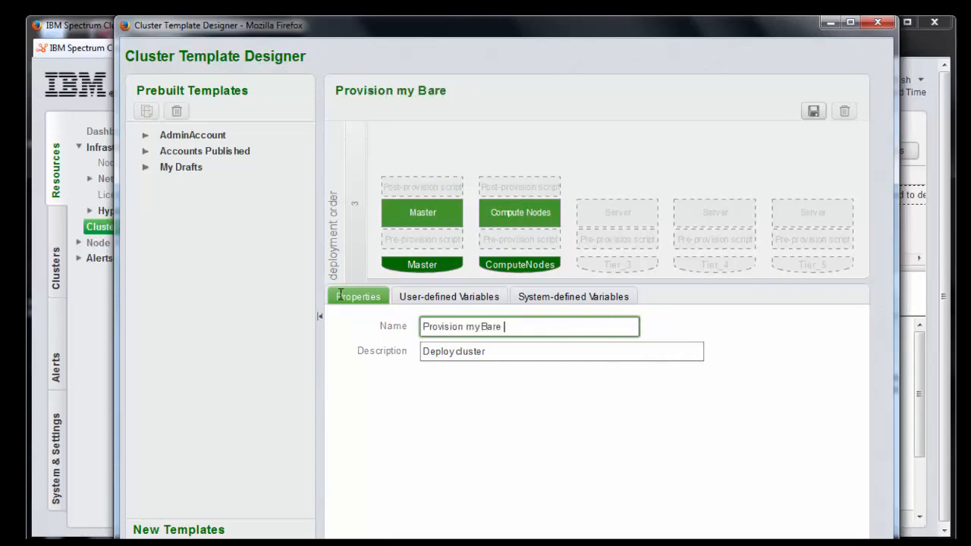
{"action": "type", "text": "Metar"}
{"action": "key", "text": "BackSpace"}
{"action": "type", "text": "l"}
Delete the Compute Nodes tier from the template
{"action": "left_click", "coordinate": [518, 217]}
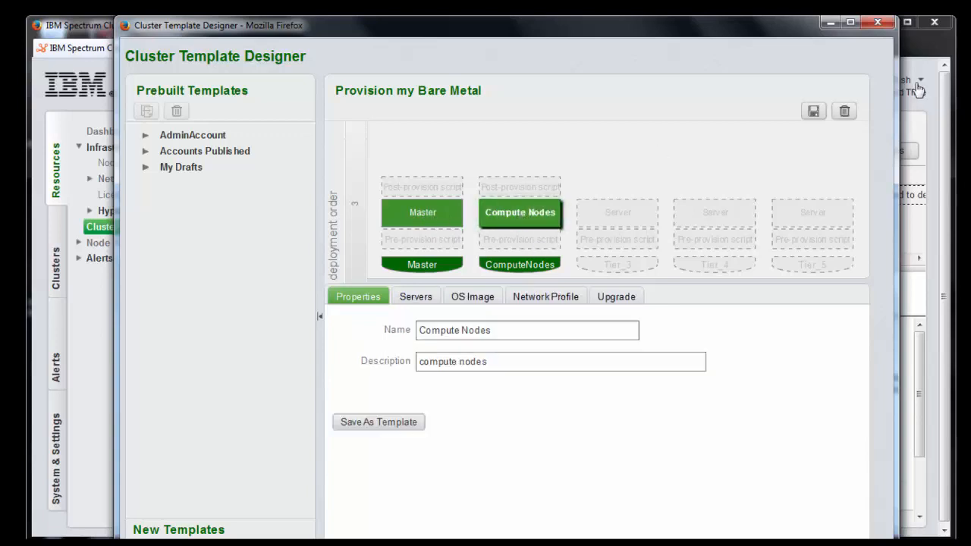
{"action": "left_click", "coordinate": [844, 111]}
{"action": "left_click", "coordinate": [567, 211]}
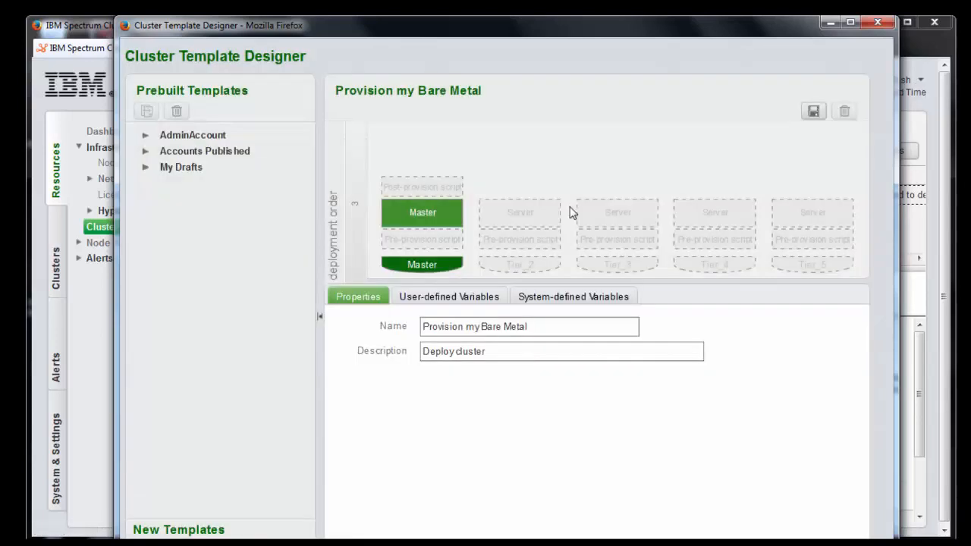
Give the Master tier OS image rhels7.3-x86_64-stateful-compute and network profile default_network_profile
{"action": "left_click", "coordinate": [430, 215]}
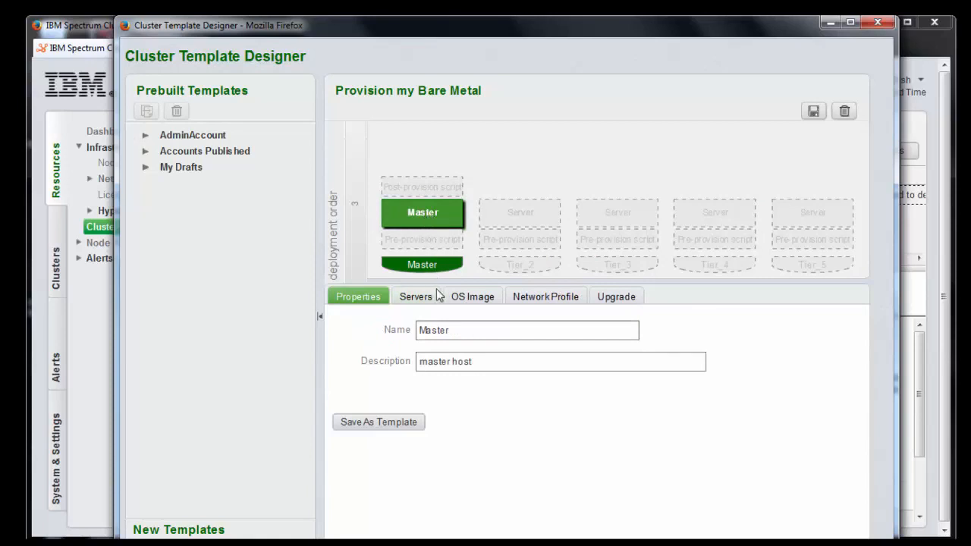
{"action": "left_click", "coordinate": [478, 298]}
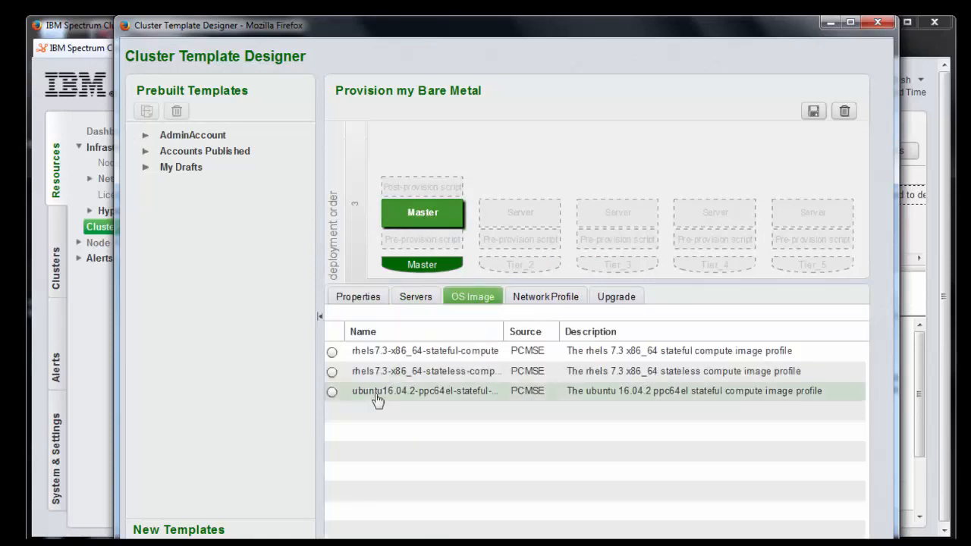
{"action": "left_click", "coordinate": [332, 353]}
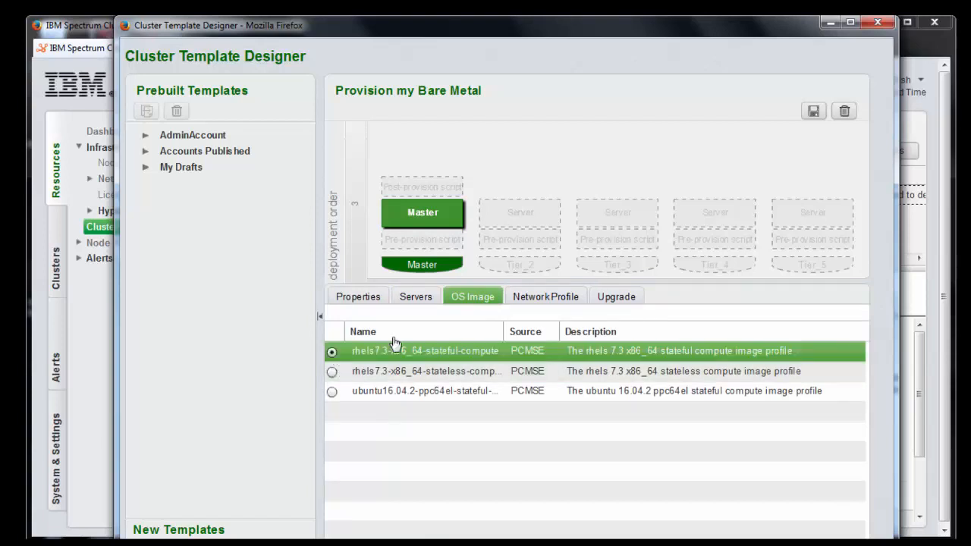
{"action": "left_click", "coordinate": [558, 300]}
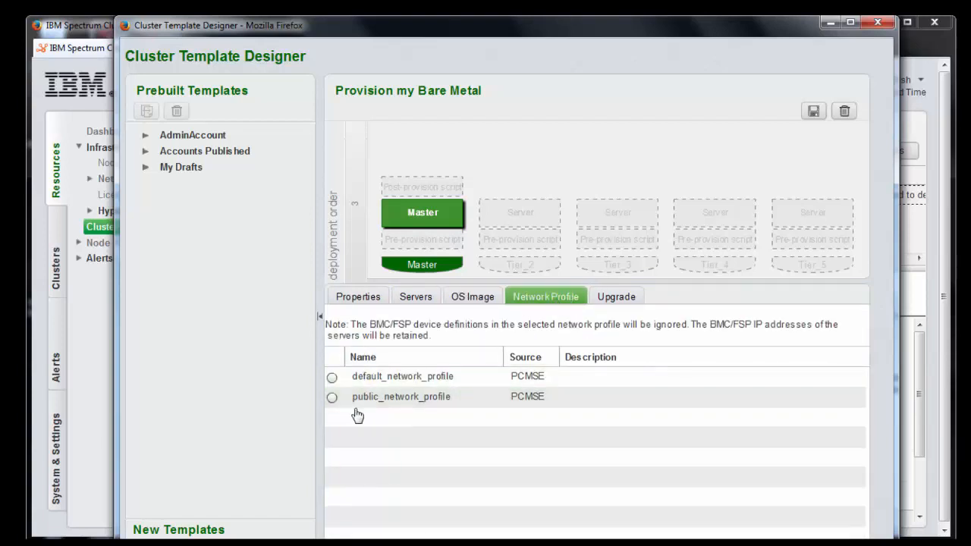
{"action": "left_click", "coordinate": [332, 377]}
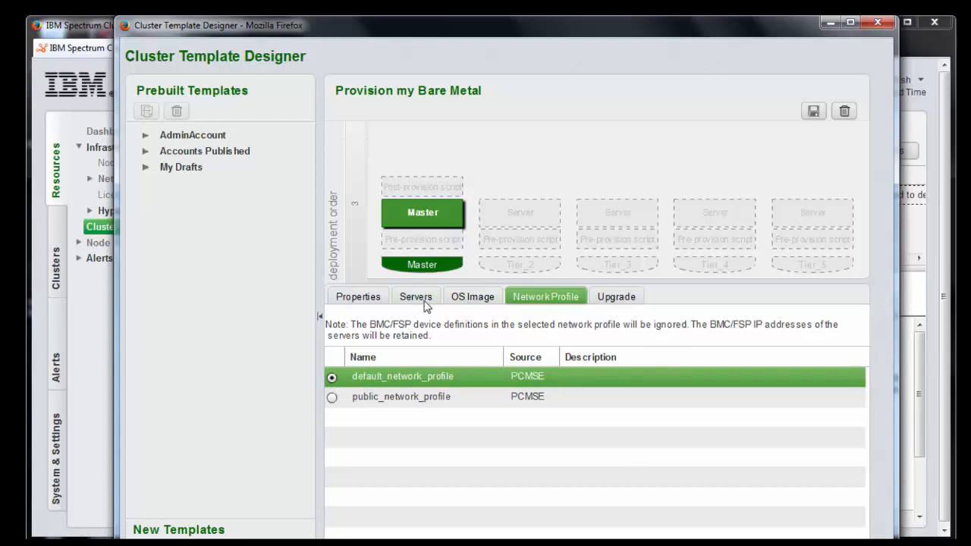
Set Master's maximum servers to System Limit and attach a new post-provision script template
{"action": "left_click", "coordinate": [431, 302]}
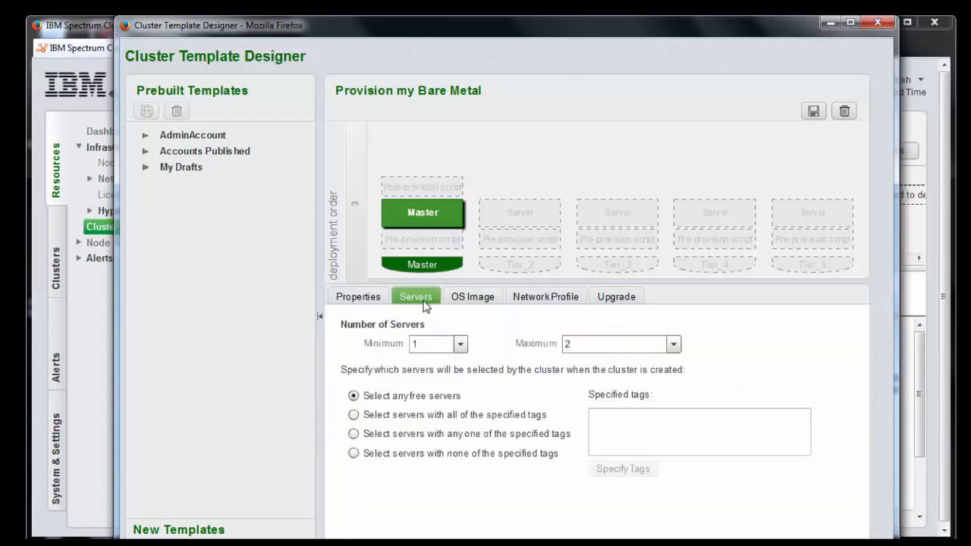
{"action": "left_click", "coordinate": [672, 344]}
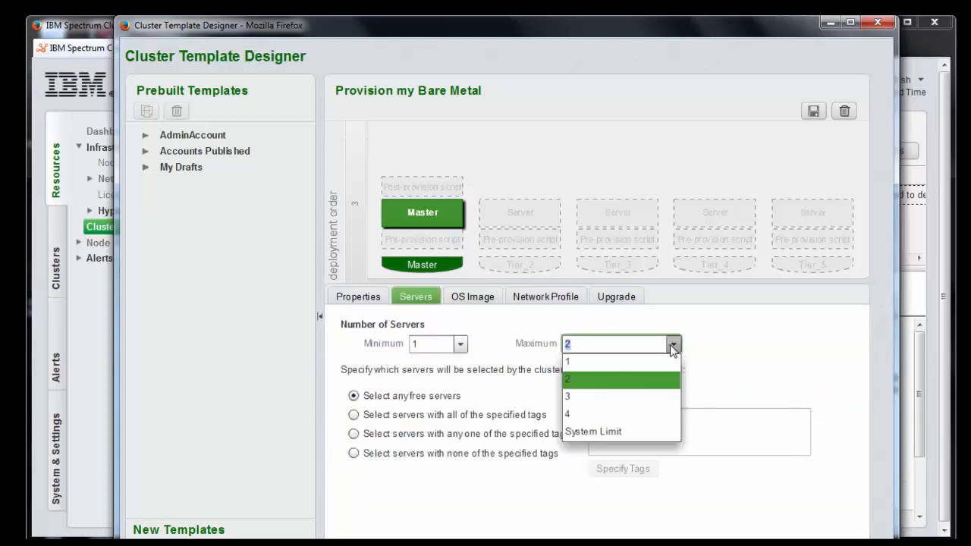
{"action": "left_click", "coordinate": [600, 432]}
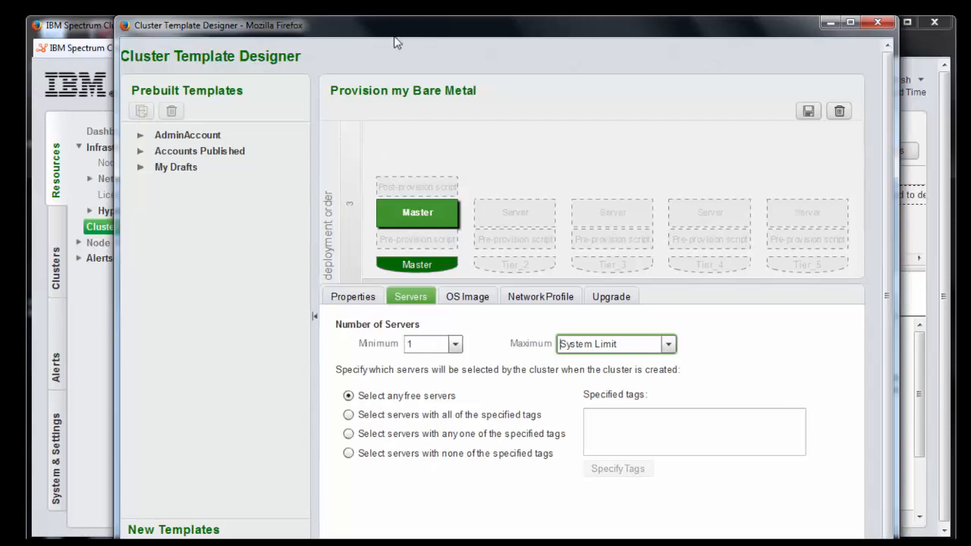
{"action": "left_click_drag", "start_coordinate": [404, 31], "coordinate": [406, 34]}
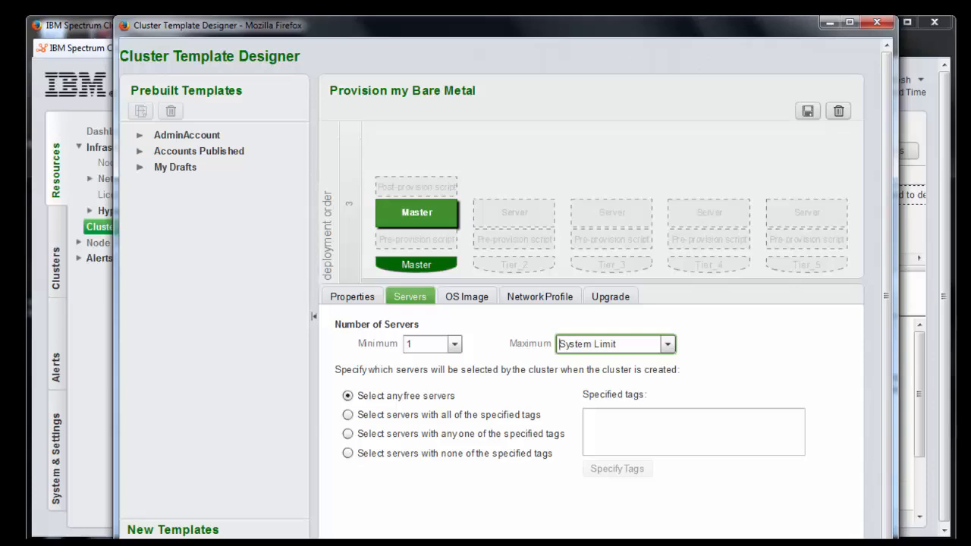
{"action": "left_click_drag", "start_coordinate": [163, 543], "coordinate": [413, 183]}
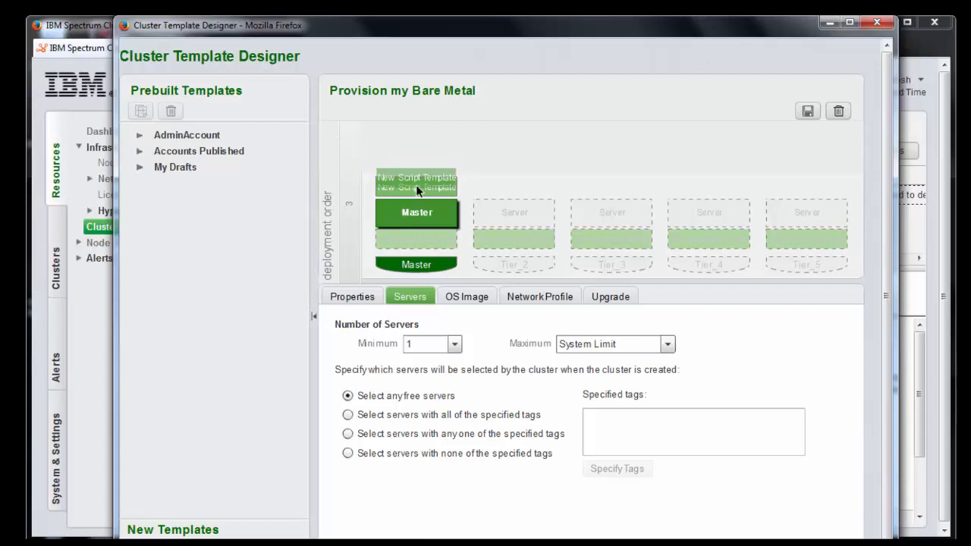
Name the script 'Post Install Stuff' with body echo "Do Stuff" >> /root/install.log, and apply it
{"action": "left_click_drag", "start_coordinate": [533, 341], "coordinate": [436, 339]}
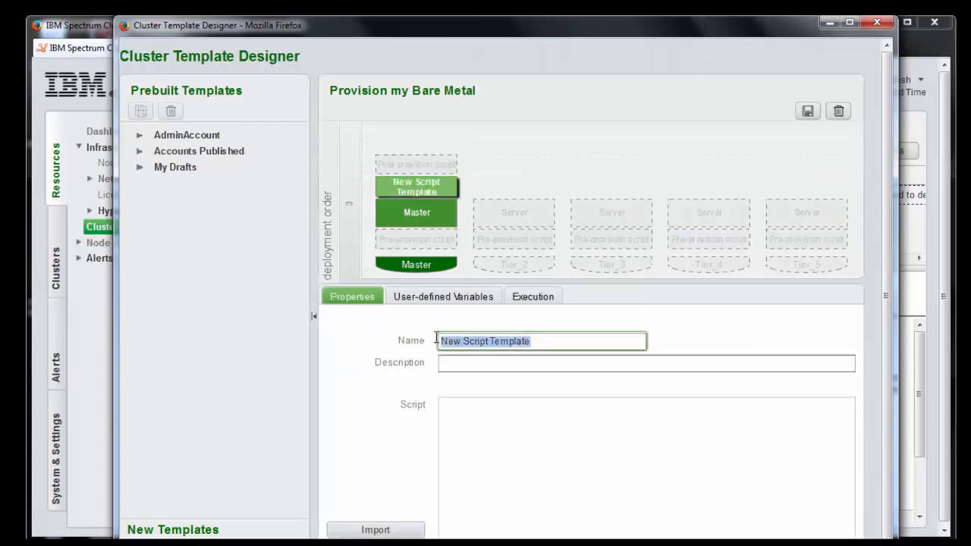
{"action": "type", "text": "Post Instal"}
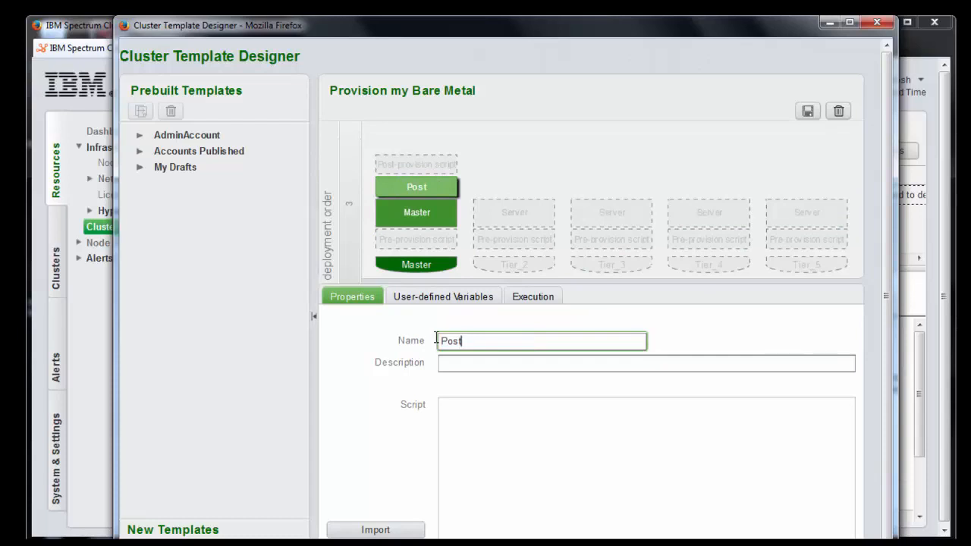
{"action": "type", "text": "l Stuff"}
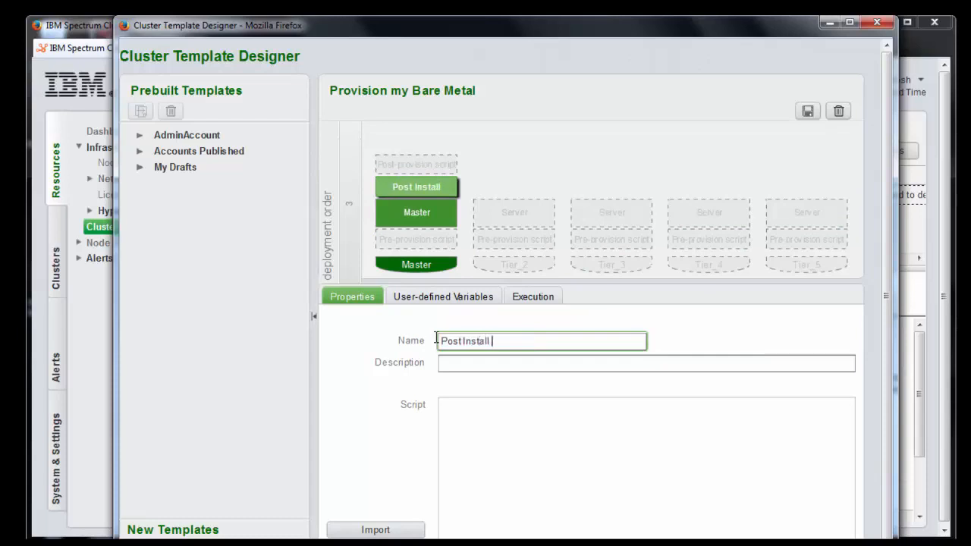
{"action": "left_click", "coordinate": [446, 415]}
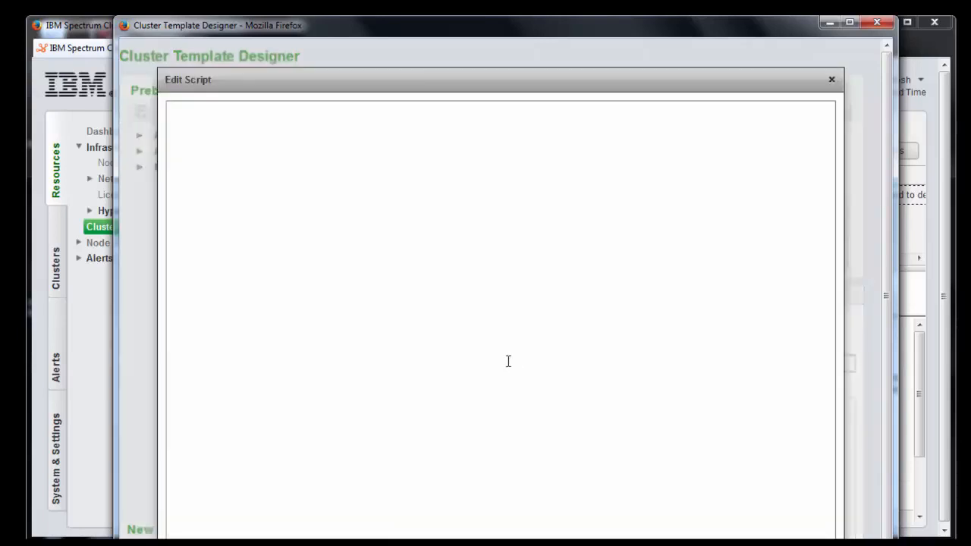
{"action": "left_click_drag", "start_coordinate": [427, 90], "coordinate": [422, 58]}
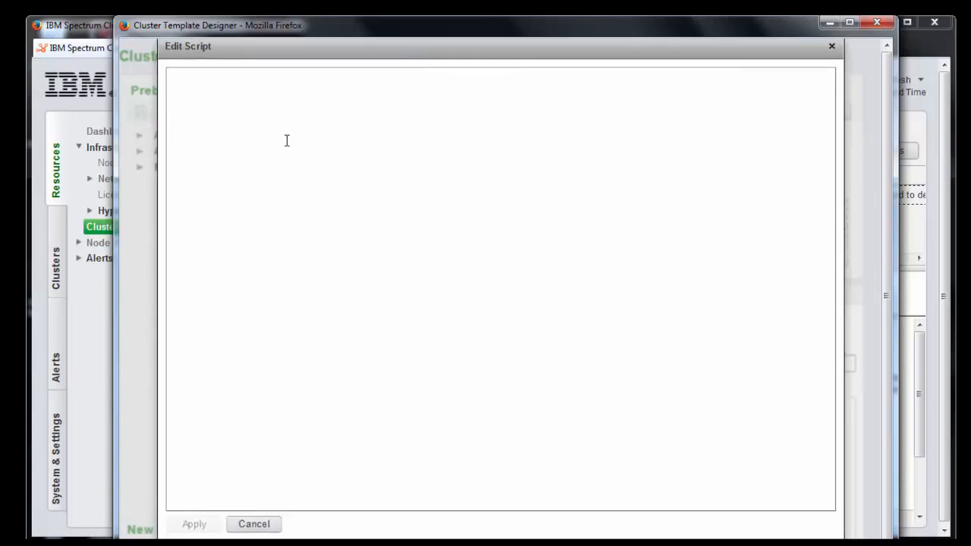
{"action": "type", "text": "#!/bin/sh  "}
{"action": "type", "text": "echo"}
{"action": "type", "text": " \"Do S"}
{"action": "type", "text": "tuff"}
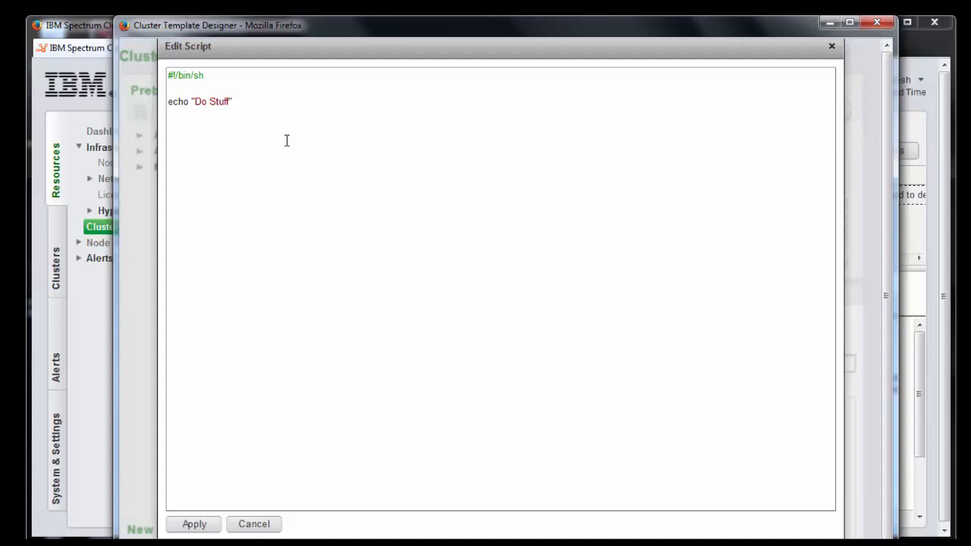
{"action": "type", "text": ">> /root/install.log"}
{"action": "left_click", "coordinate": [190, 524]}
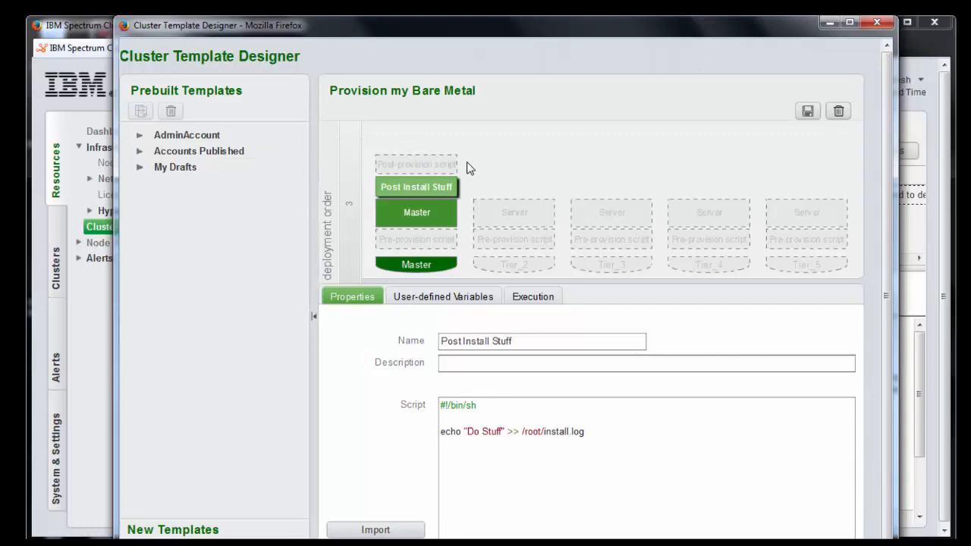
Save the template, publish Provision my Bare Metal via Manage > Publish, and show the Nodes list
{"action": "left_click", "coordinate": [809, 116]}
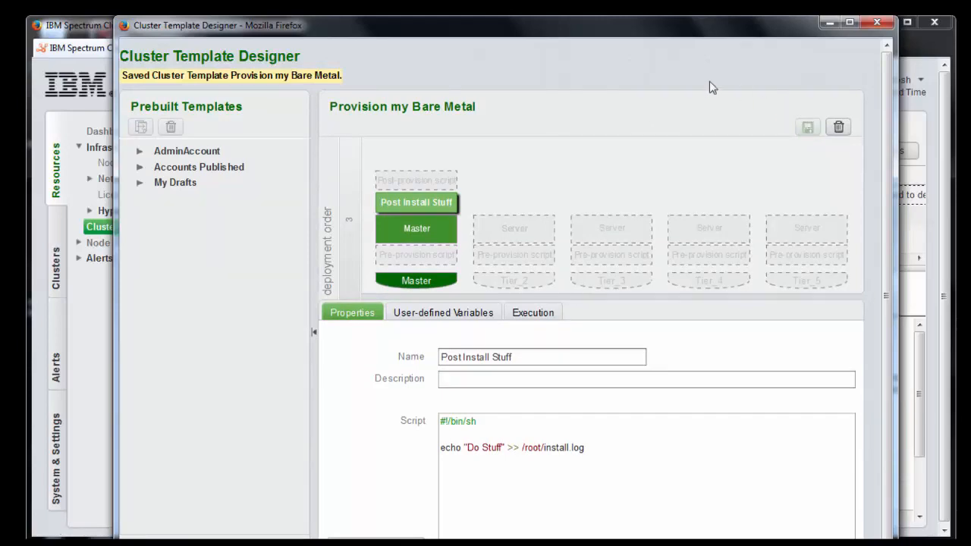
{"action": "left_click", "coordinate": [879, 23]}
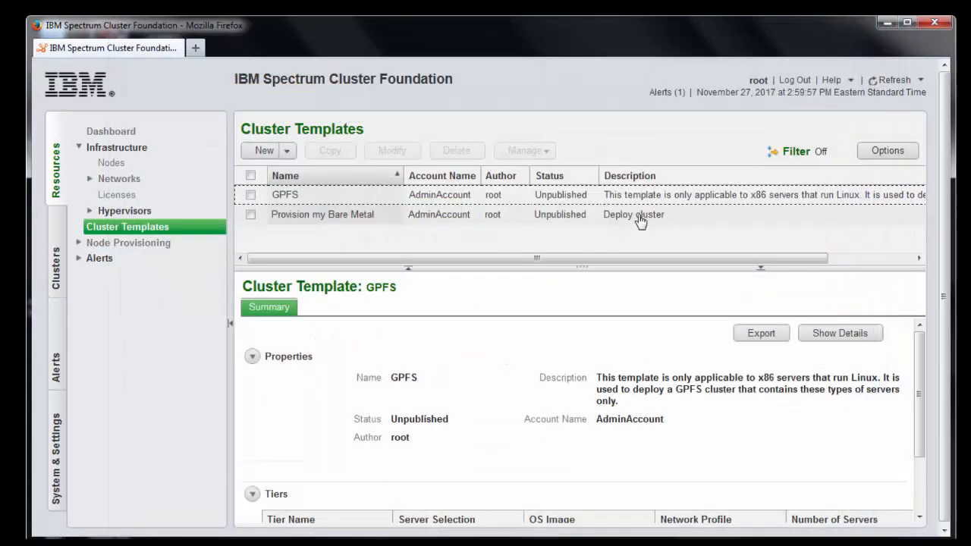
{"action": "left_click", "coordinate": [251, 215]}
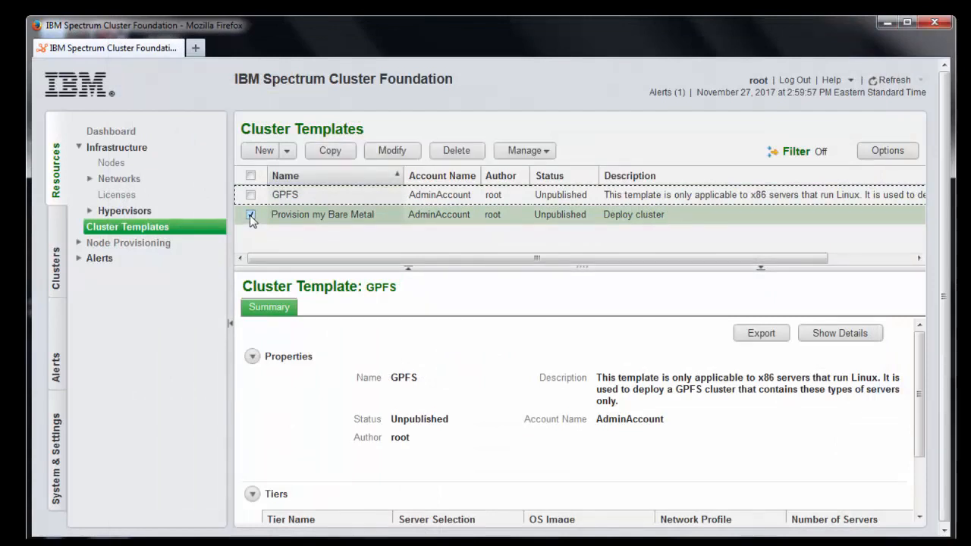
{"action": "left_click", "coordinate": [522, 150]}
{"action": "left_click", "coordinate": [525, 173]}
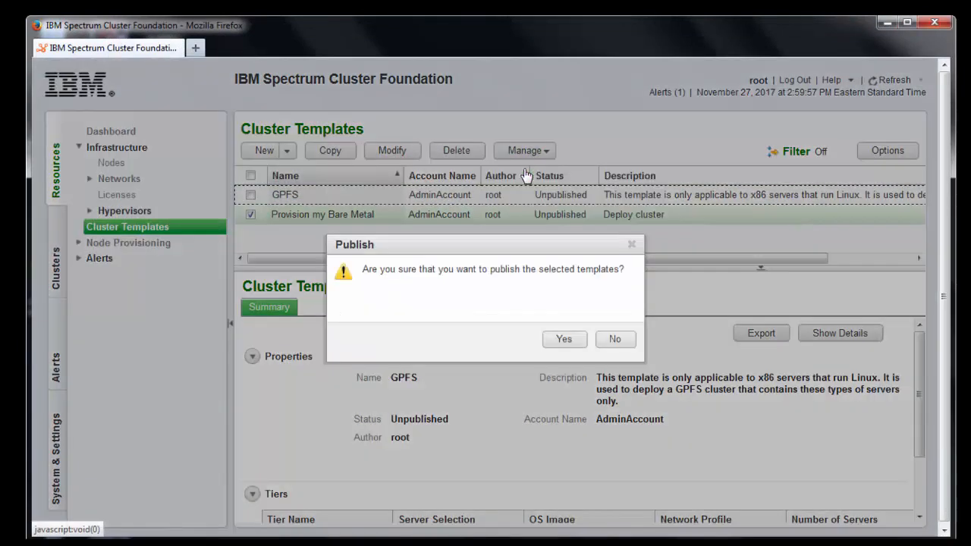
{"action": "left_click", "coordinate": [564, 340]}
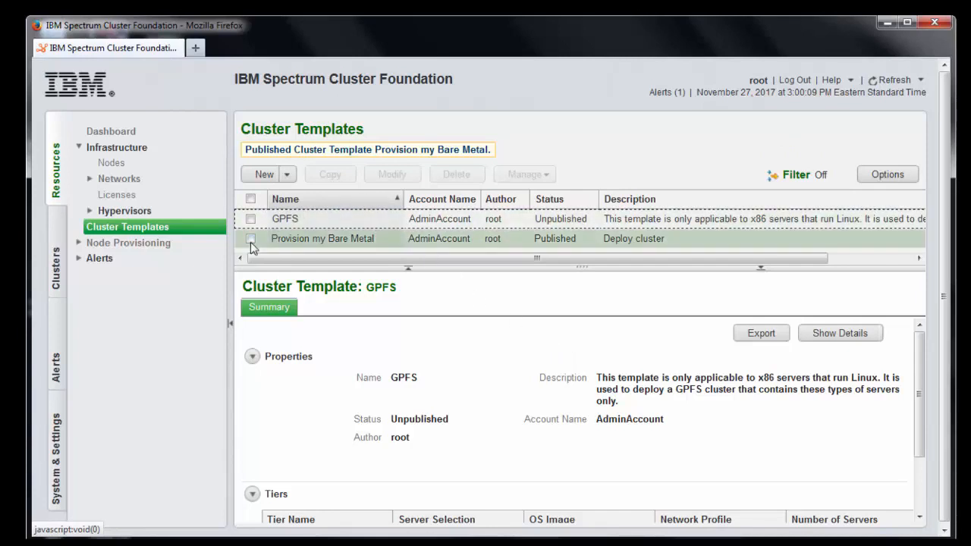
{"action": "left_click", "coordinate": [109, 168]}
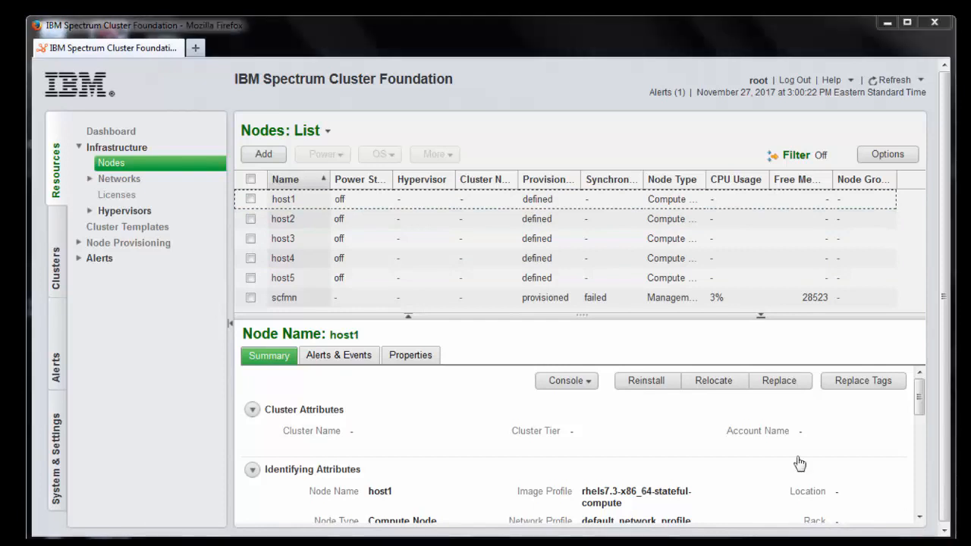
Start a new cluster based on the Provision my Bare Metal template
{"action": "left_click", "coordinate": [57, 255]}
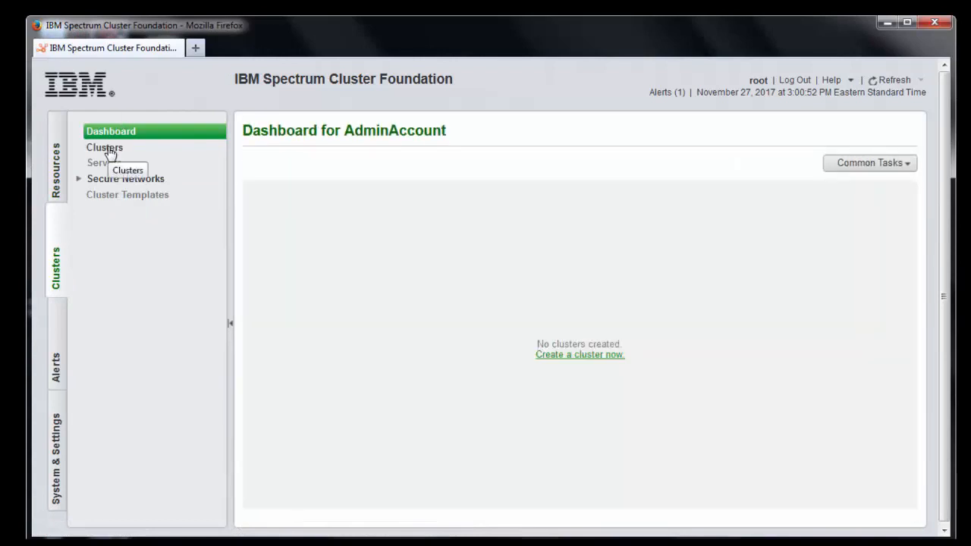
{"action": "left_click", "coordinate": [110, 149]}
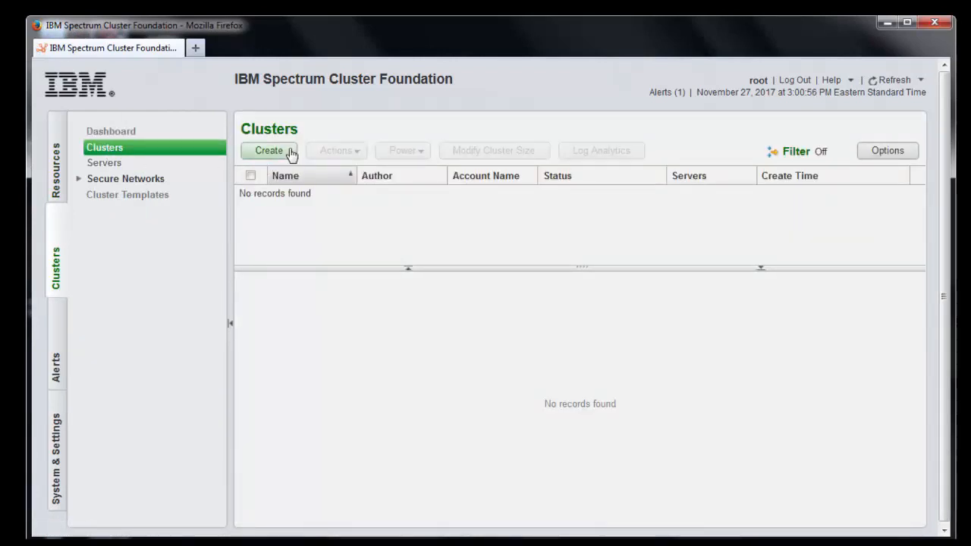
{"action": "left_click", "coordinate": [282, 155]}
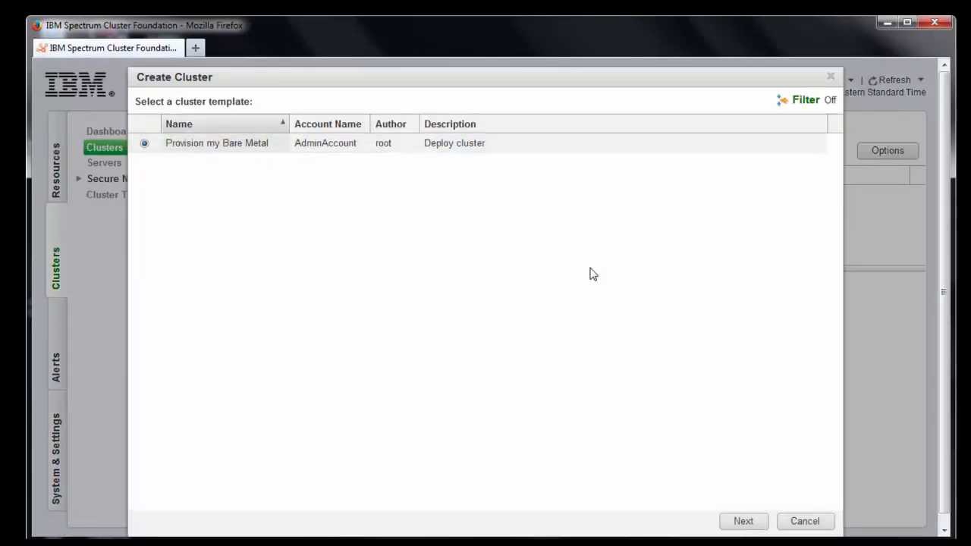
{"action": "left_click", "coordinate": [743, 522]}
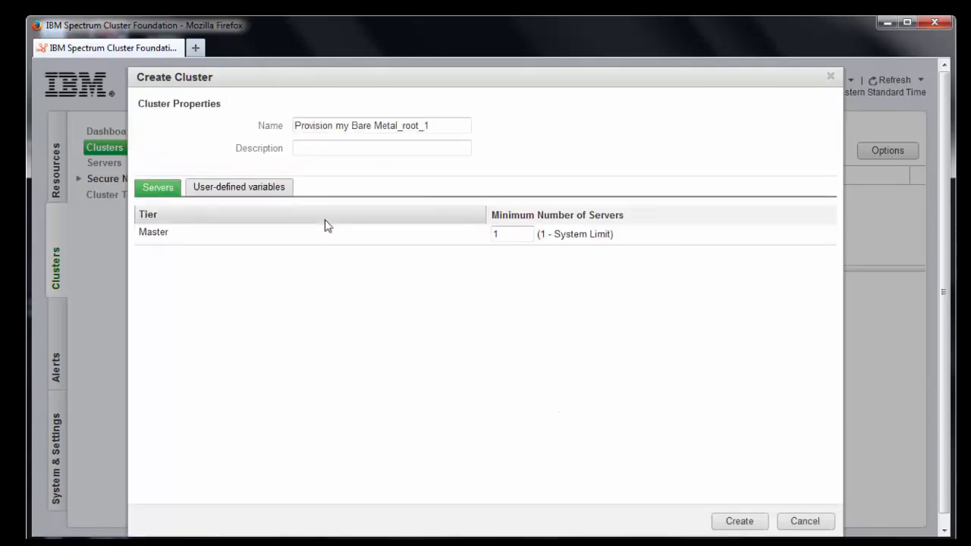
Rename the cluster to 'My Bare Metal'
{"action": "left_click", "coordinate": [443, 126]}
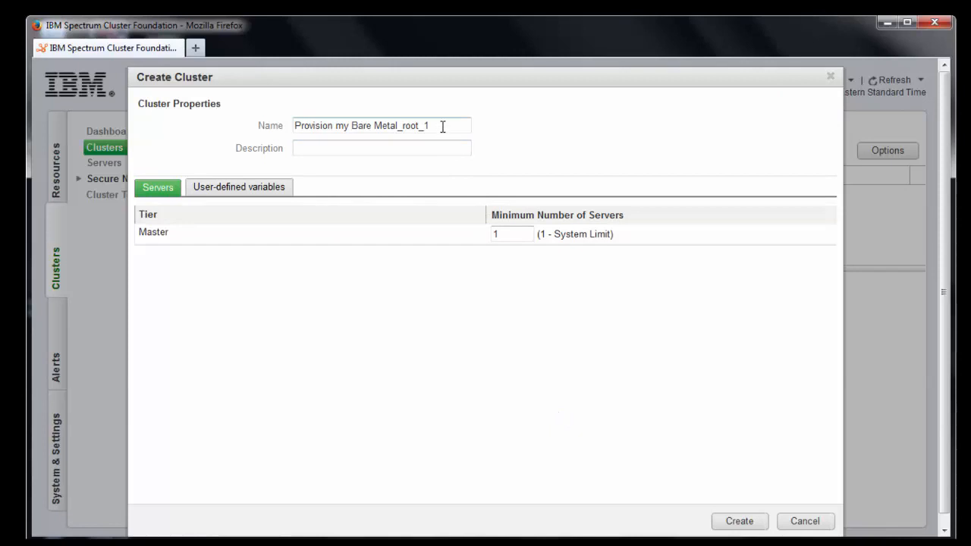
{"action": "key", "text": "BackSpace"}
{"action": "key", "text": "BackSpace"}
{"action": "key", "text": "BackSpace"}
{"action": "key", "text": "BackSpace"}
{"action": "key", "text": "BackSpace"}
{"action": "key", "text": "BackSpace"}
{"action": "key", "text": "BackSpace"}
{"action": "left_click", "coordinate": [342, 126]}
{"action": "key", "text": "BackSpace"}
{"action": "key", "text": "BackSpace"}
{"action": "key", "text": "BackSpace"}
{"action": "key", "text": "BackSpace"}
{"action": "key", "text": "BackSpace"}
{"action": "key", "text": "BackSpace"}
{"action": "key", "text": "BackSpace"}
{"action": "key", "text": "BackSpace"}
{"action": "key", "text": "BackSpace"}
{"action": "key", "text": "BackSpace"}
{"action": "key", "text": "BackSpace"}
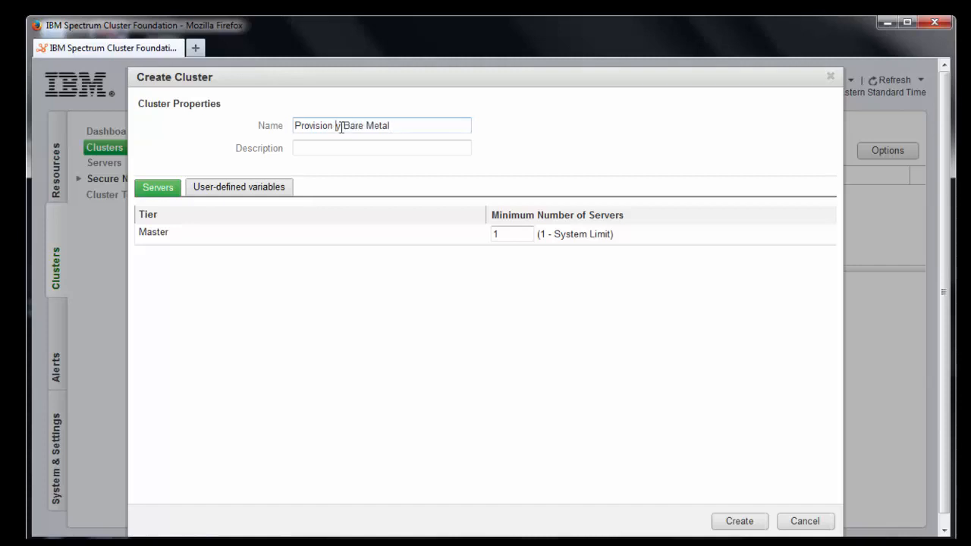
{"action": "type", "text": "My"}
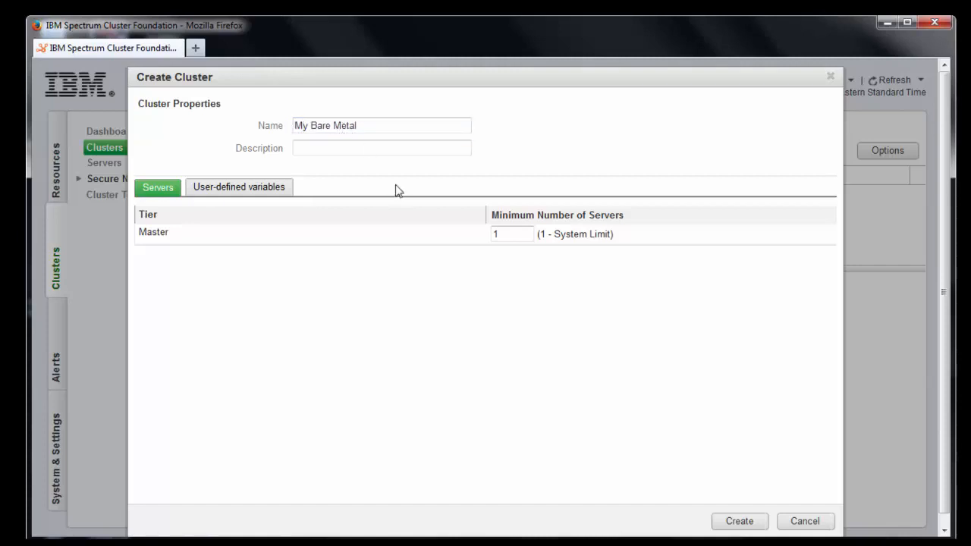
Set the minimum number of servers to 4 and create the cluster
{"action": "left_click", "coordinate": [529, 237]}
{"action": "key", "text": "BackSpace"}
{"action": "type", "text": "4"}
{"action": "left_click", "coordinate": [740, 522]}
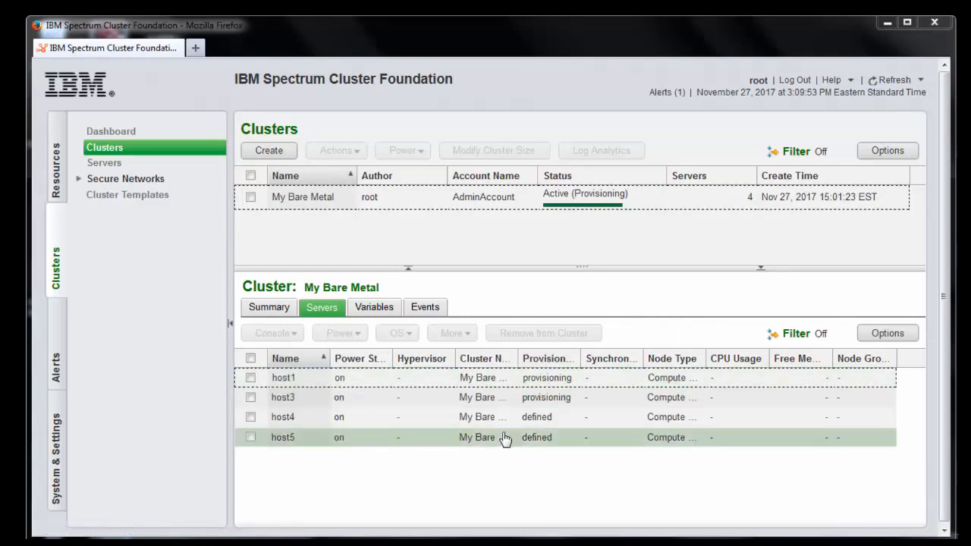
{"action": "left_click", "coordinate": [562, 377]}
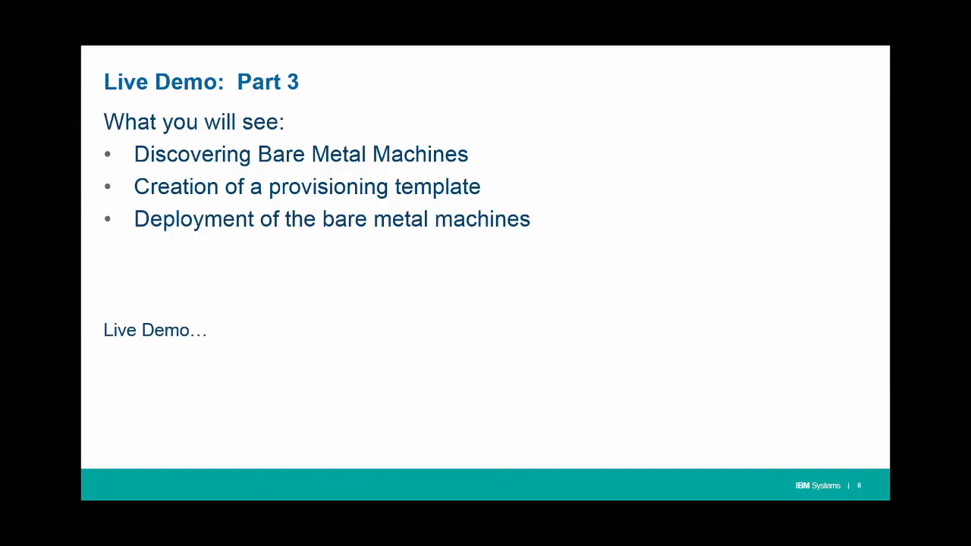
Advance the slideshow to the Live Demo: Part 4 slide
{"action": "key", "text": "Right"}
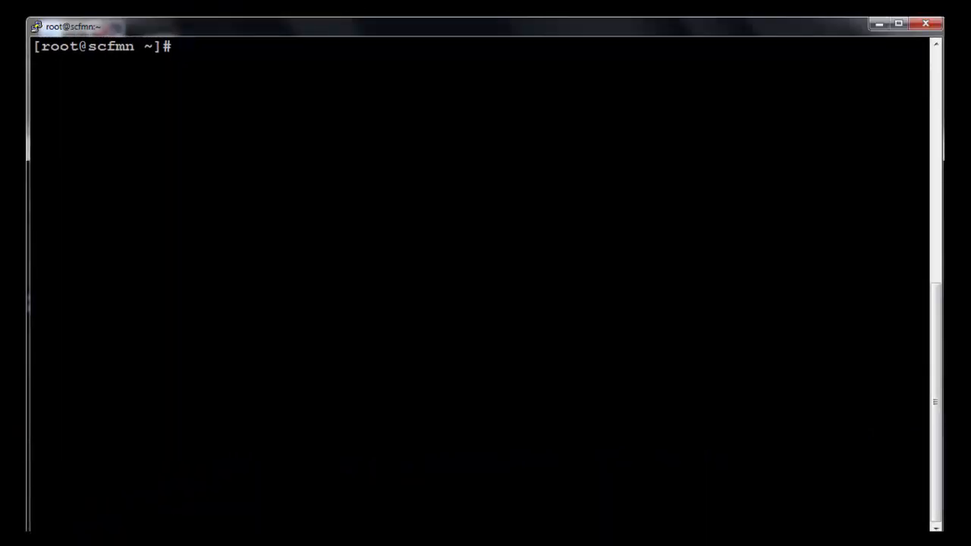
SSH into host1, run 'yum search mysql', then exit back to scfmn
{"action": "type", "text": "ssh host1"}
{"action": "key", "text": "Return"}
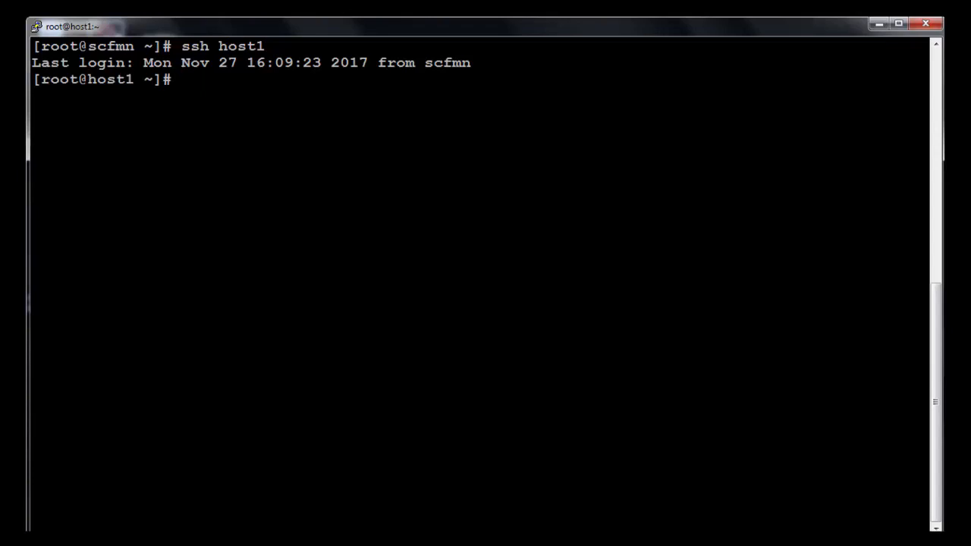
{"action": "type", "text": "yum search mysql"}
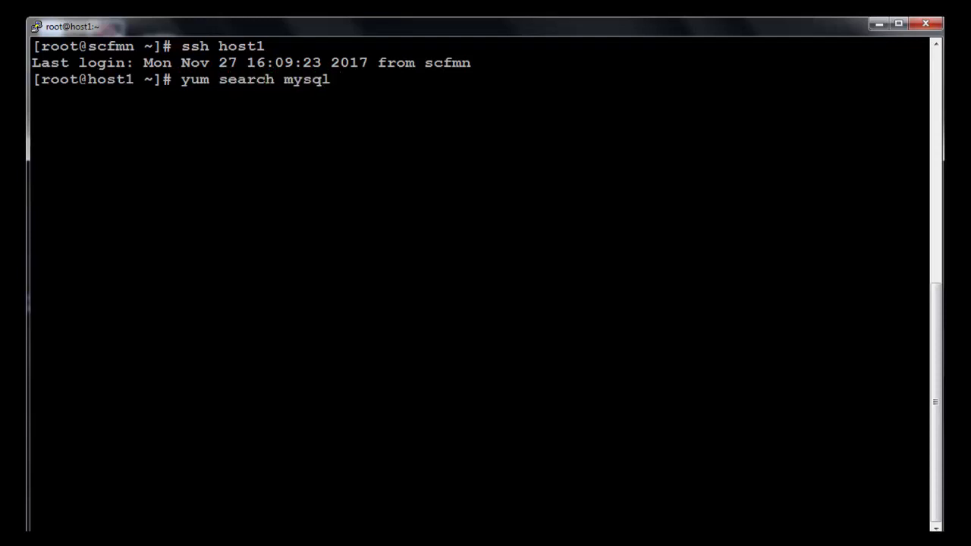
{"action": "key", "text": "Return"}
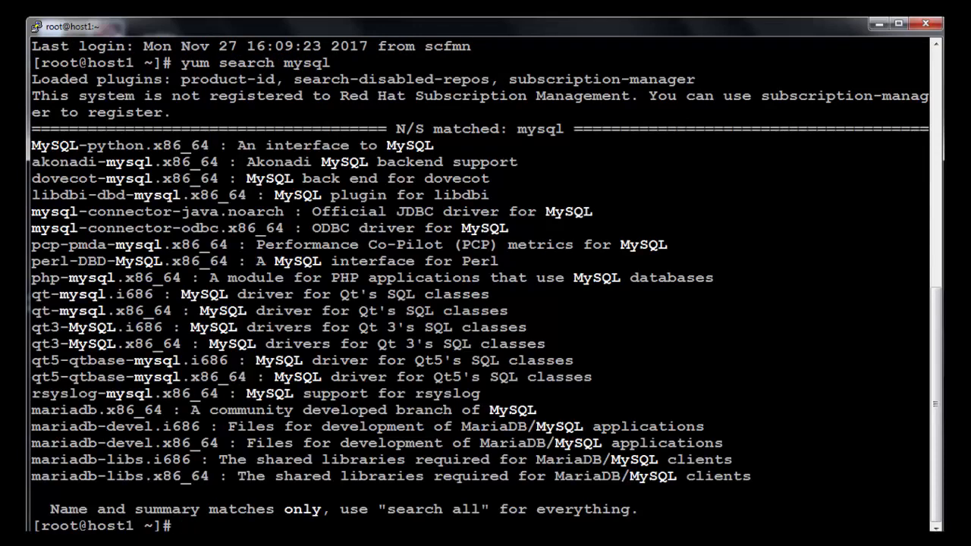
{"action": "type", "text": "exit"}
{"action": "key", "text": "Return"}
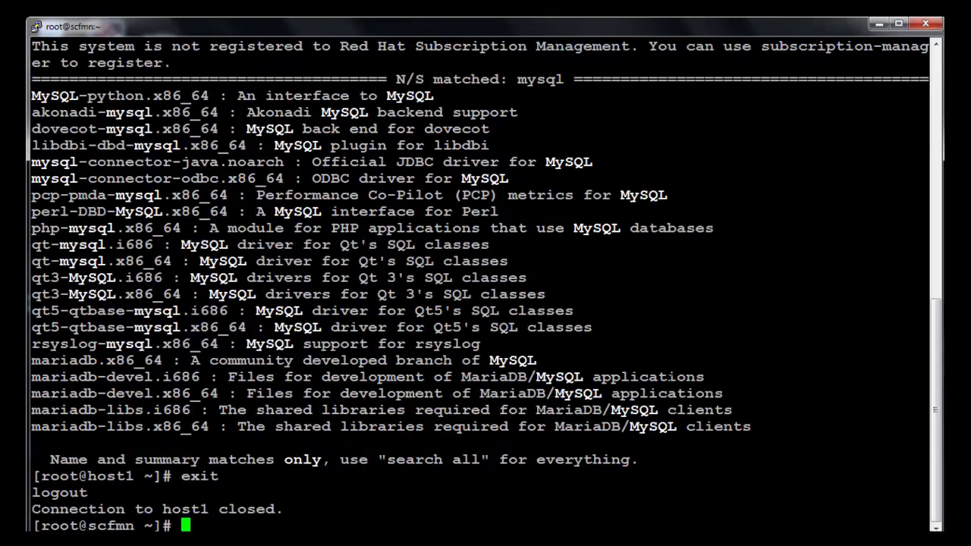
Clear the terminal and change to /opt/ibm/lsf_installer/playbook/
{"action": "type", "text": "clear"}
{"action": "key", "text": "Return"}
{"action": "type", "text": "cd /opt/ib"}
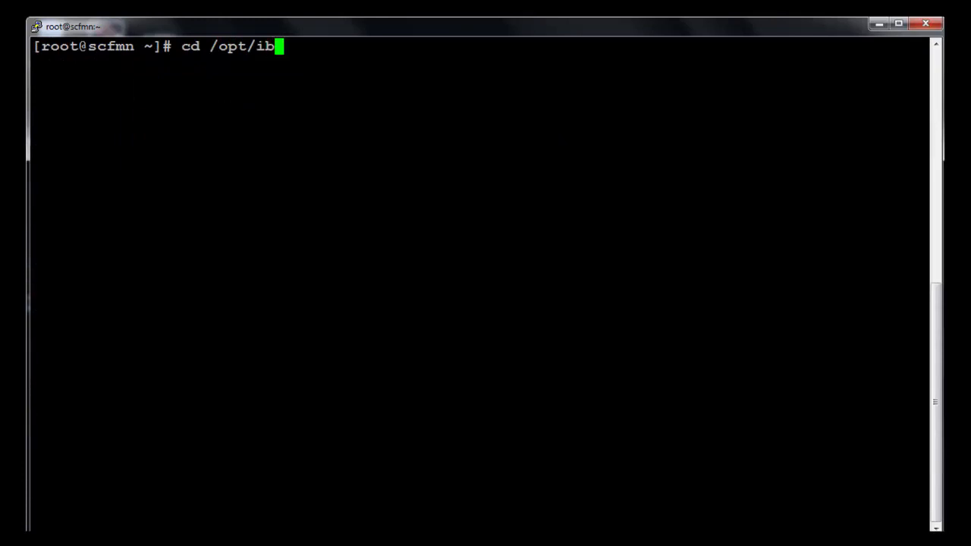
{"action": "key", "text": "Tab"}
{"action": "type", "text": "lsf"}
{"action": "key", "text": "Tab"}
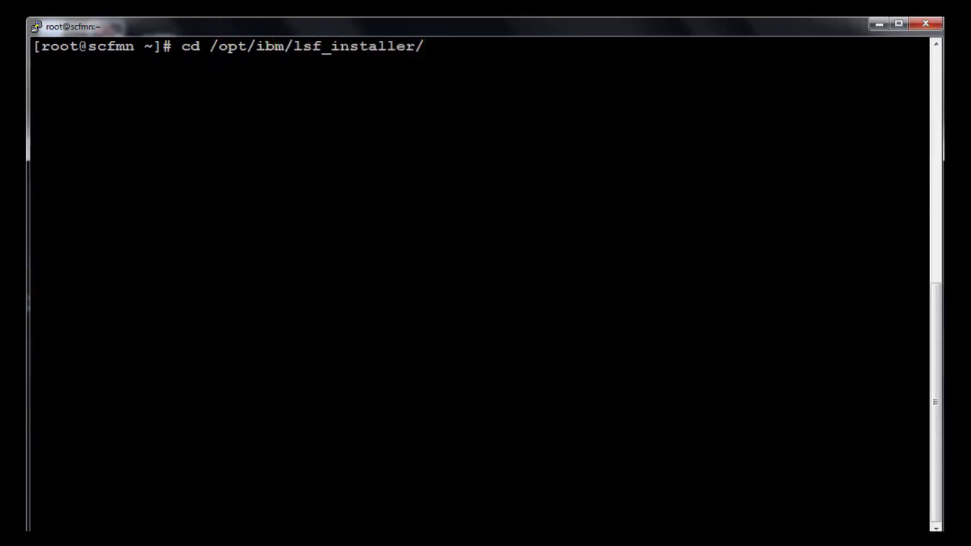
{"action": "type", "text": "playbook/"}
{"action": "key", "text": "Tab"}
{"action": "key", "text": "Return"}
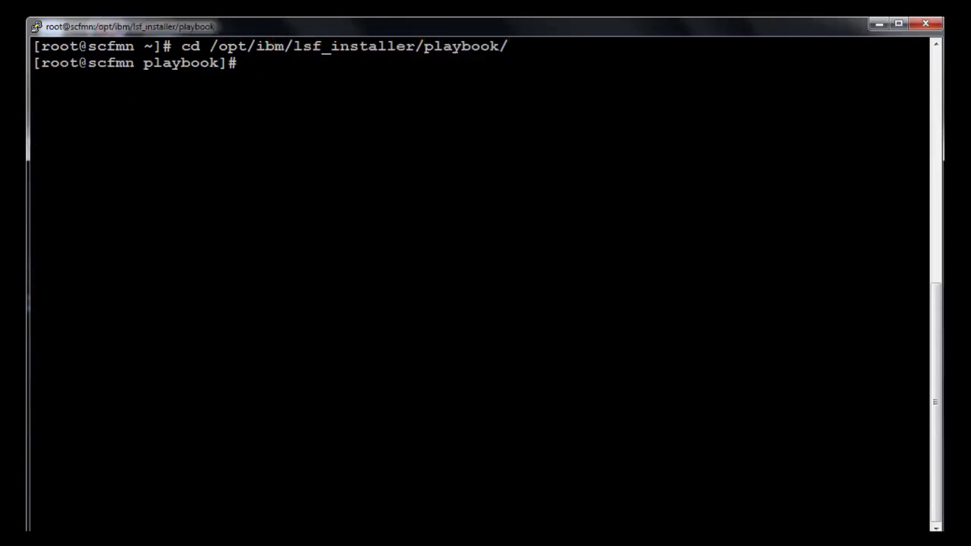
List the playbook files and open lsf-inventory in vi
{"action": "type", "text": "l"}
{"action": "key", "text": "Return"}
{"action": "type", "text": "ls"}
{"action": "key", "text": "Return"}
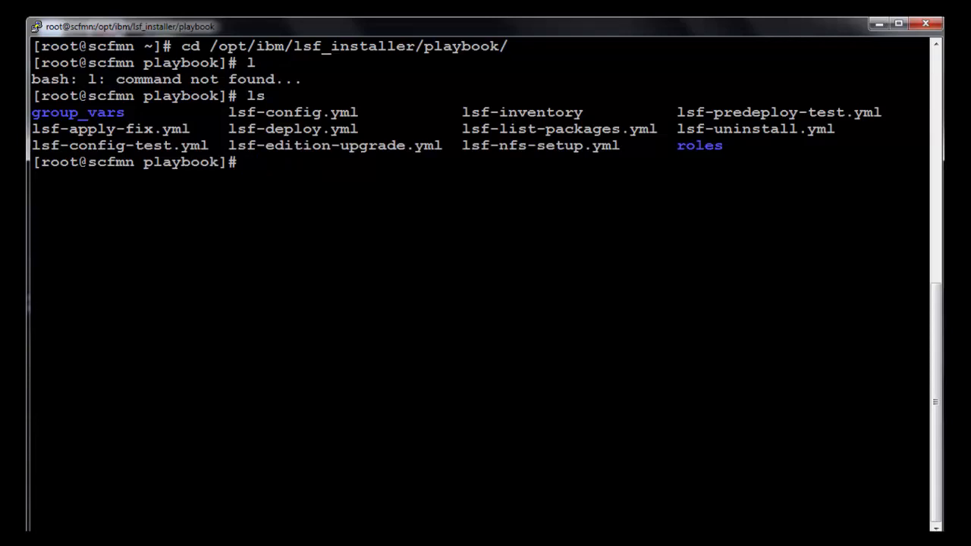
{"action": "type", "text": "vi lsf-i"}
{"action": "key", "text": "Tab"}
{"action": "key", "text": "Return"}
Add a host1 entry under the LSF_Servers section of lsf-inventory
{"action": "key", "text": "Down"}
{"action": "key", "text": "Down"}
{"action": "key", "text": "Down"}
{"action": "key", "text": "Down"}
{"action": "key", "text": "Down"}
{"action": "key", "text": "Down"}
{"action": "key", "text": "Down"}
{"action": "key", "text": "Down"}
{"action": "key", "text": "Down"}
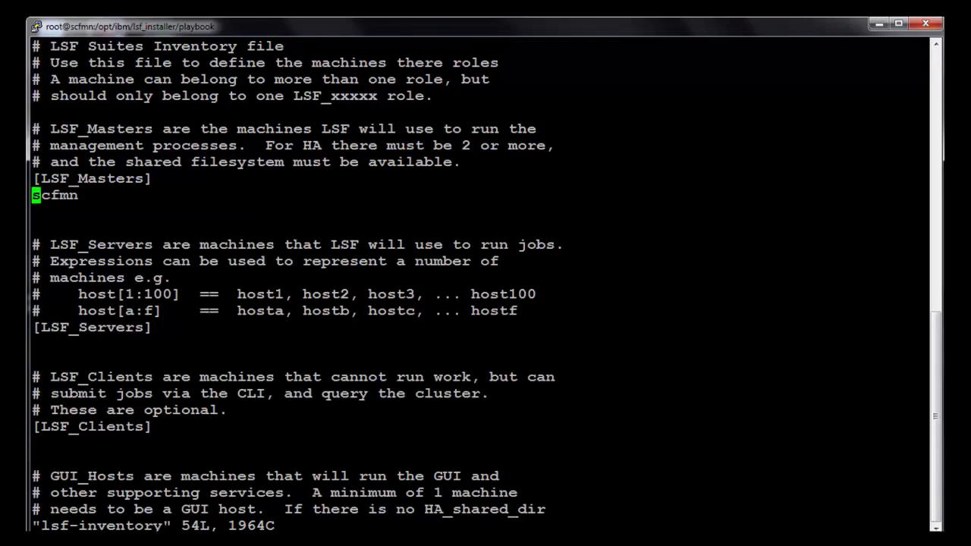
{"action": "key", "text": "Down"}
{"action": "key", "text": "Down"}
{"action": "key", "text": "Down"}
{"action": "key", "text": "Down"}
{"action": "key", "text": "Down"}
{"action": "key", "text": "Down"}
{"action": "key", "text": "Down"}
{"action": "key", "text": "Down"}
{"action": "key", "text": "o"}
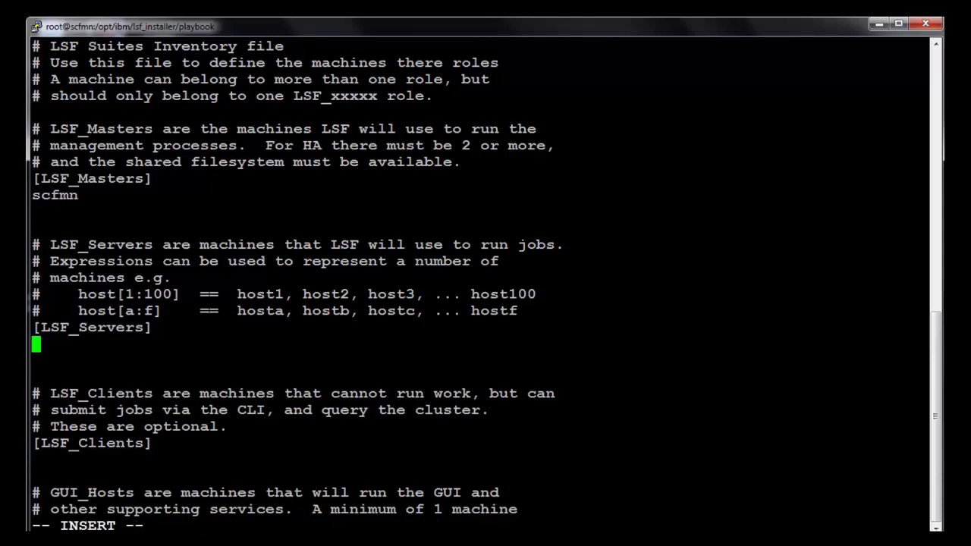
{"action": "type", "text": "host1"}
{"action": "key", "text": "Escape"}
Duplicate the host1 entry and renumber the copies as host3 and host4
{"action": "key", "text": "y"}
{"action": "key", "text": "y"}
{"action": "key", "text": "p"}
{"action": "key", "text": "p"}
{"action": "key", "text": "p"}
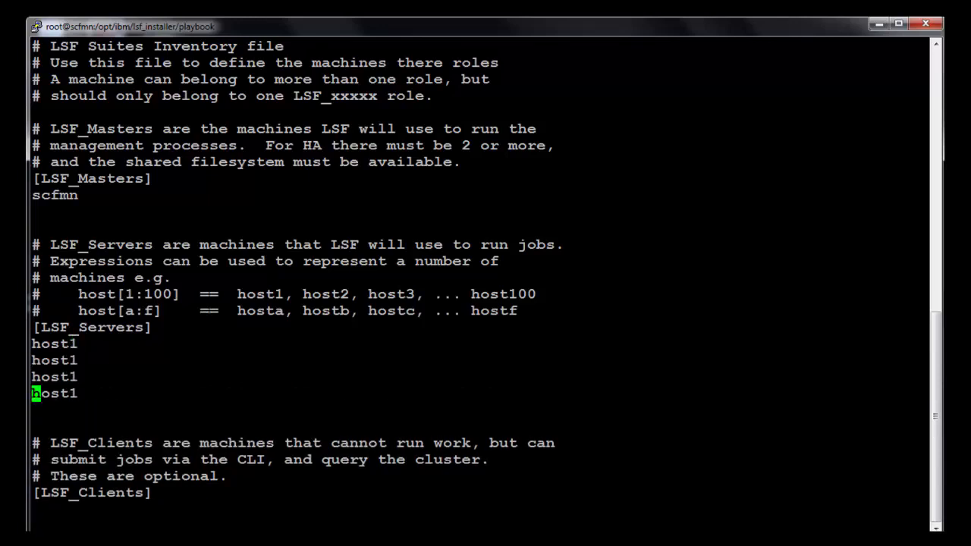
{"action": "key", "text": "k"}
{"action": "key", "text": "k"}
{"action": "key", "text": "l"}
{"action": "key", "text": "l"}
{"action": "key", "text": "l"}
{"action": "key", "text": "l"}
{"action": "key", "text": "r"}
{"action": "key", "text": "3"}
{"action": "key", "text": "j"}
{"action": "key", "text": "r"}
{"action": "key", "text": "4"}
{"action": "key", "text": "j"}
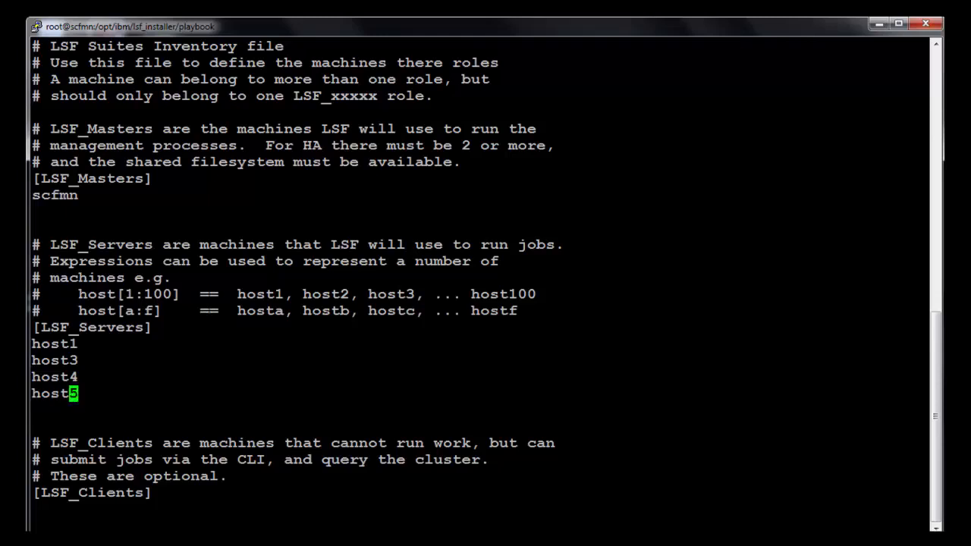
Check the GUI_Hosts and DB_Host entries (scfmn), then save lsf-inventory and exit vi
{"action": "key", "text": "j"}
{"action": "key", "text": "j"}
{"action": "key", "text": "j"}
{"action": "key", "text": "j"}
{"action": "key", "text": "j"}
{"action": "key", "text": "j"}
{"action": "key", "text": "j"}
{"action": "key", "text": "j"}
{"action": "key", "text": "j"}
{"action": "key", "text": "j"}
{"action": "key", "text": "j"}
{"action": "key", "text": "j"}
{"action": "key", "text": "j"}
{"action": "key", "text": "j"}
{"action": "key", "text": "j"}
{"action": "key", "text": "j"}
{"action": "key", "text": "j"}
{"action": "key", "text": "j"}
{"action": "key", "text": "j"}
{"action": "key", "text": "j"}
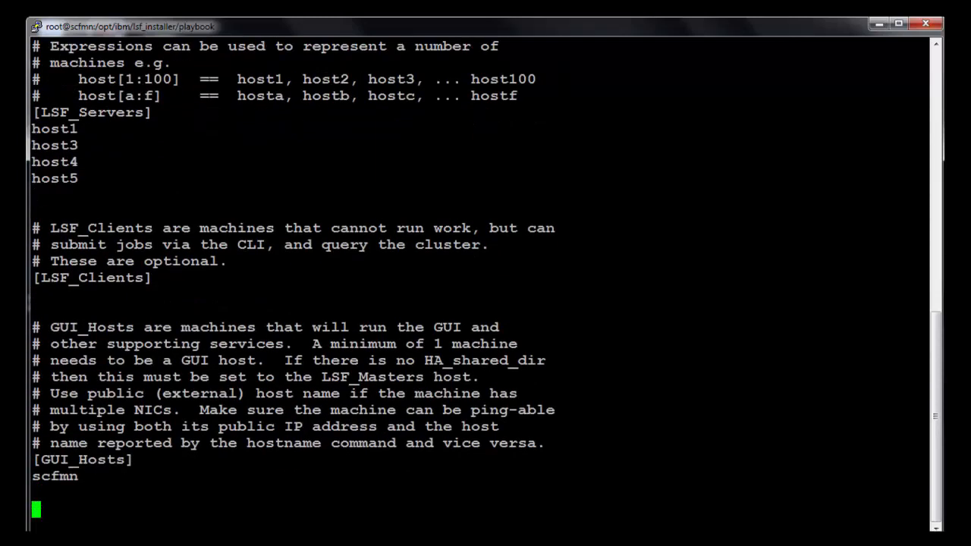
{"action": "key", "text": "j"}
{"action": "key", "text": "k"}
{"action": "key", "text": "k"}
{"action": "key", "text": "k"}
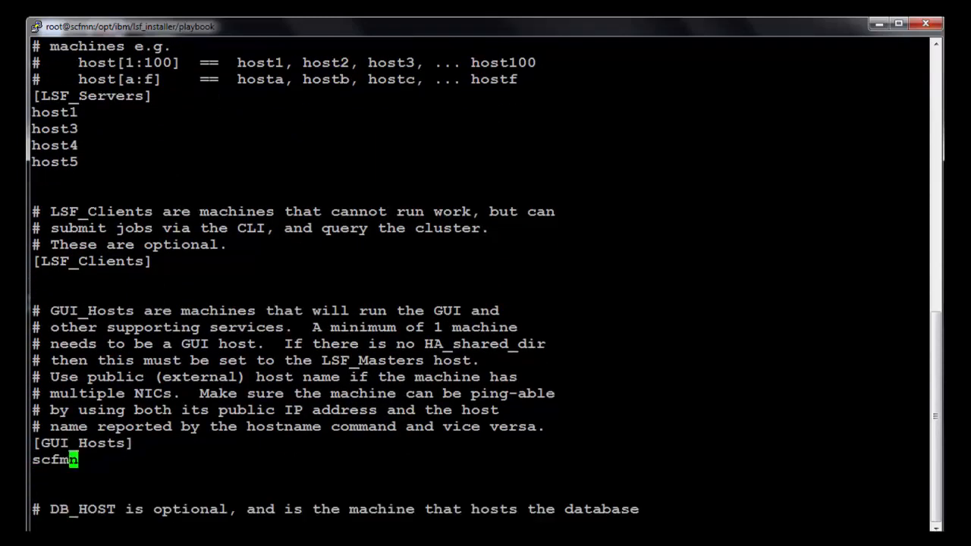
{"action": "key", "text": "j"}
{"action": "key", "text": "j"}
{"action": "key", "text": "j"}
{"action": "key", "text": "j"}
{"action": "key", "text": "j"}
{"action": "key", "text": "j"}
{"action": "key", "text": "j"}
{"action": "key", "text": "j"}
{"action": "key", "text": "j"}
{"action": "key", "text": "j"}
{"action": "key", "text": "j"}
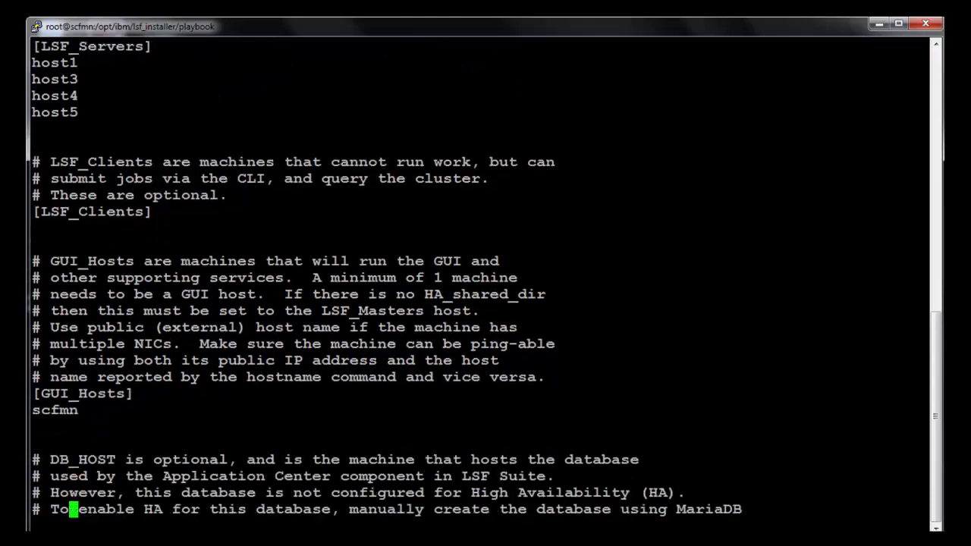
{"action": "key", "text": "j"}
{"action": "key", "text": "j"}
{"action": "key", "text": "j"}
{"action": "key", "text": "j"}
{"action": "key", "text": "j"}
{"action": "key", "text": "j"}
{"action": "key", "text": "j"}
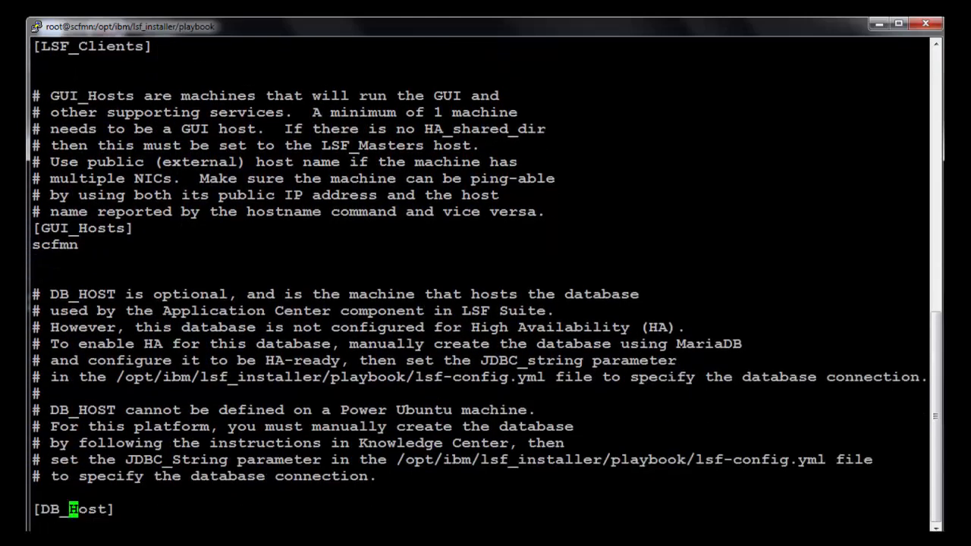
{"action": "key", "text": "k"}
{"action": "key", "text": "k"}
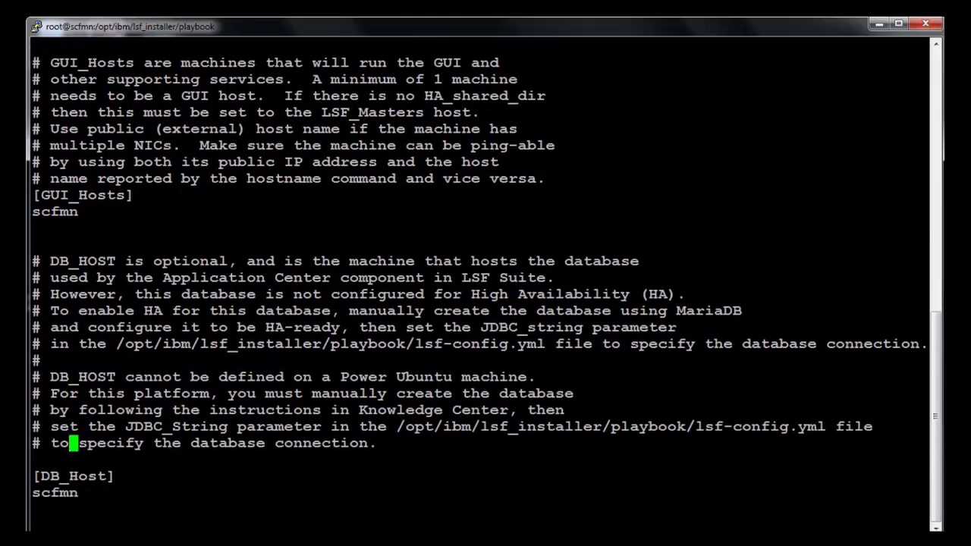
{"action": "type", "text": ":wq"}
{"action": "key", "text": "Return"}
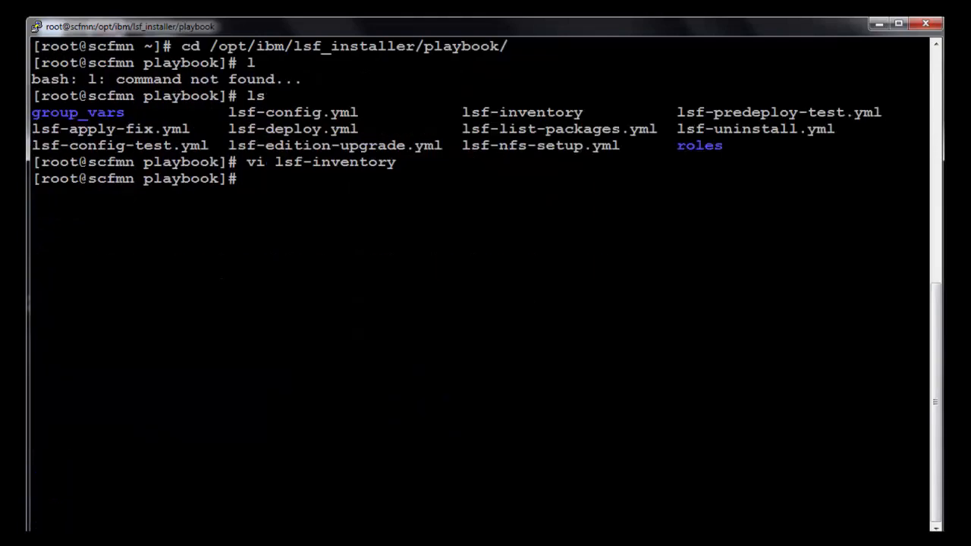
Read lsf-config.yml's cluster name, monitoring, HA_shared_dir and NFS_install_dir settings, then quit without saving
{"action": "type", "text": "vi lsf-"}
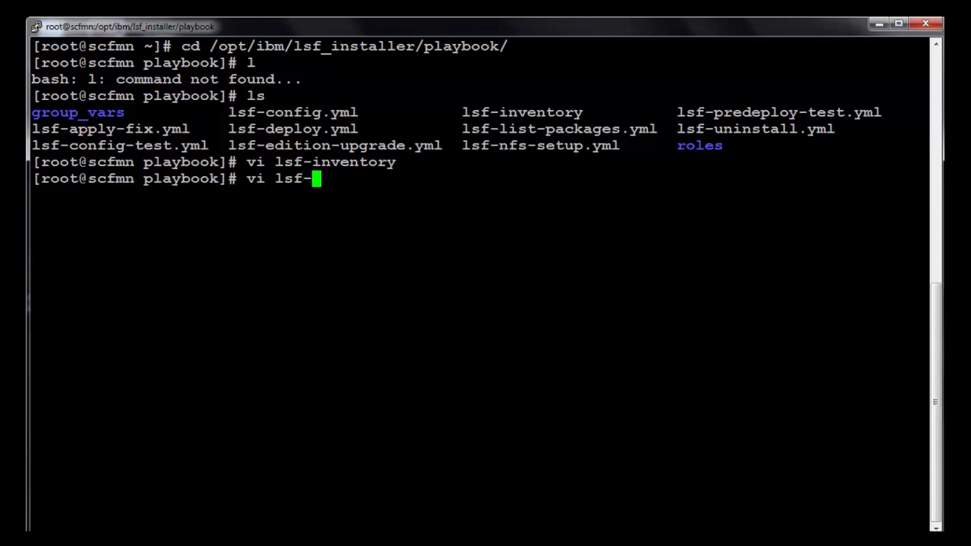
{"action": "type", "text": "config.yml"}
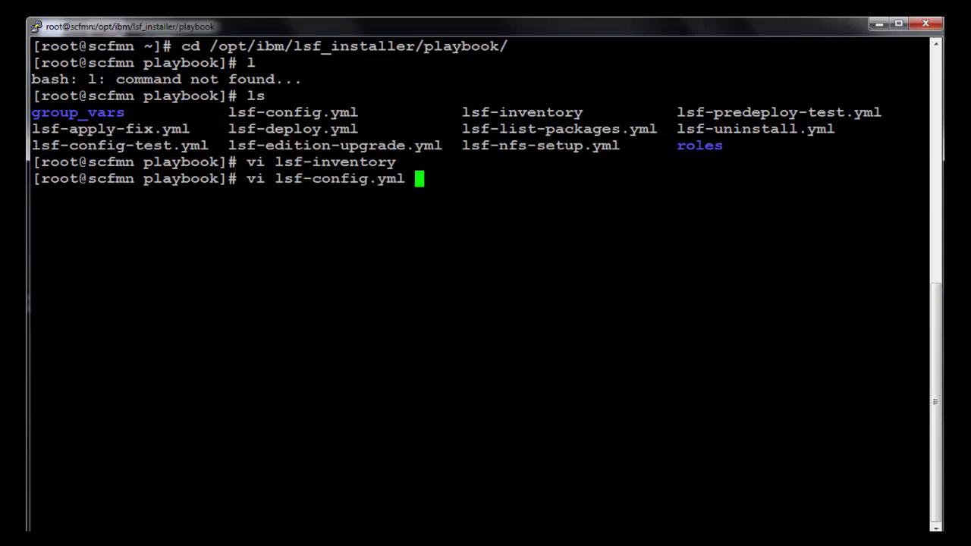
{"action": "key", "text": "Return"}
{"action": "key", "text": "Down"}
{"action": "key", "text": "Down"}
{"action": "key", "text": "Down"}
{"action": "key", "text": "Down"}
{"action": "key", "text": "Down"}
{"action": "key", "text": "Down"}
{"action": "key", "text": "Down"}
{"action": "key", "text": "Down"}
{"action": "key", "text": "Down"}
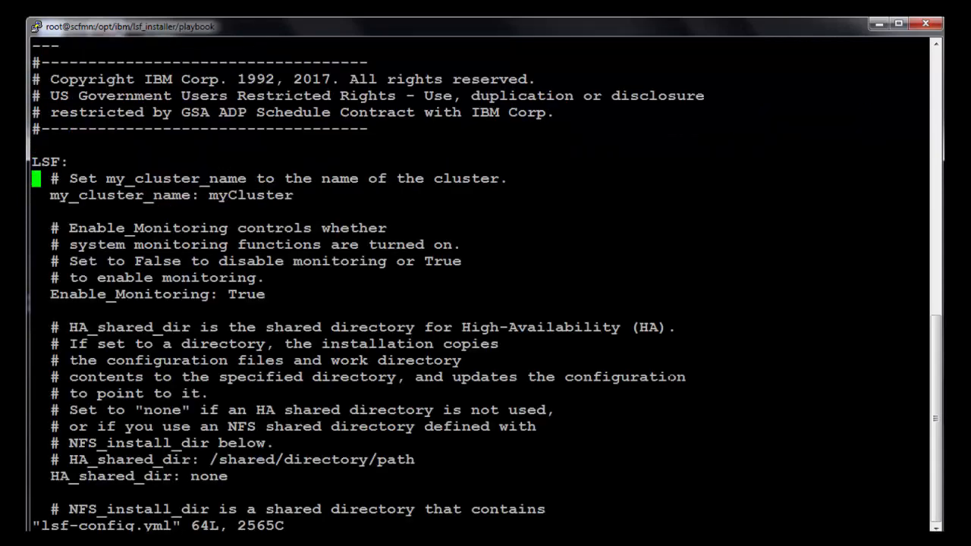
{"action": "key", "text": "Down"}
{"action": "key", "text": "Down"}
{"action": "key", "text": "Down"}
{"action": "key", "text": "Down"}
{"action": "key", "text": "Down"}
{"action": "key", "text": "Down"}
{"action": "key", "text": "Down"}
{"action": "key", "text": "Down"}
{"action": "key", "text": "Down"}
{"action": "key", "text": "Down"}
{"action": "key", "text": "Down"}
{"action": "key", "text": "Down"}
{"action": "key", "text": "Down"}
{"action": "key", "text": "Down"}
{"action": "key", "text": "Down"}
{"action": "key", "text": "Down"}
{"action": "key", "text": "Down"}
{"action": "key", "text": "Down"}
{"action": "key", "text": "Down"}
{"action": "key", "text": "Down"}
{"action": "key", "text": "Down"}
{"action": "key", "text": "Down"}
{"action": "key", "text": "Down"}
{"action": "key", "text": "Up"}
{"action": "key", "text": "Up"}
{"action": "key", "text": "Up"}
{"action": "key", "text": "Up"}
{"action": "key", "text": "Up"}
{"action": "key", "text": "Up"}
{"action": "key", "text": "Up"}
{"action": "key", "text": "Up"}
{"action": "key", "text": "Up"}
{"action": "key", "text": "Up"}
{"action": "key", "text": "Up"}
{"action": "key", "text": "Up"}
{"action": "key", "text": "Up"}
{"action": "key", "text": "Up"}
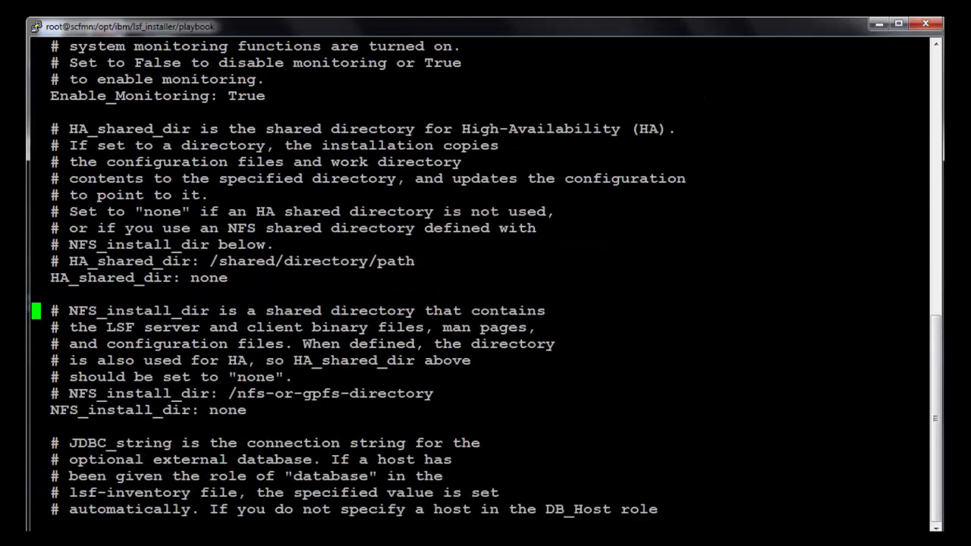
{"action": "key", "text": "Down"}
{"action": "key", "text": "Down"}
{"action": "key", "text": "Down"}
{"action": "key", "text": "Down"}
{"action": "key", "text": "Down"}
{"action": "key", "text": "Down"}
{"action": "key", "text": "Down"}
{"action": "key", "text": "Down"}
{"action": "key", "text": "Down"}
{"action": "key", "text": "Down"}
{"action": "key", "text": "Down"}
{"action": "key", "text": "Down"}
{"action": "key", "text": "Down"}
{"action": "key", "text": "Down"}
{"action": "key", "text": "Down"}
{"action": "key", "text": "Down"}
{"action": "key", "text": "Down"}
{"action": "key", "text": "Down"}
{"action": "key", "text": "Down"}
{"action": "key", "text": "Down"}
{"action": "key", "text": "Down"}
{"action": "key", "text": "Down"}
{"action": "key", "text": "Down"}
{"action": "key", "text": "Down"}
{"action": "key", "text": "Down"}
{"action": "key", "text": "Down"}
{"action": "key", "text": "Down"}
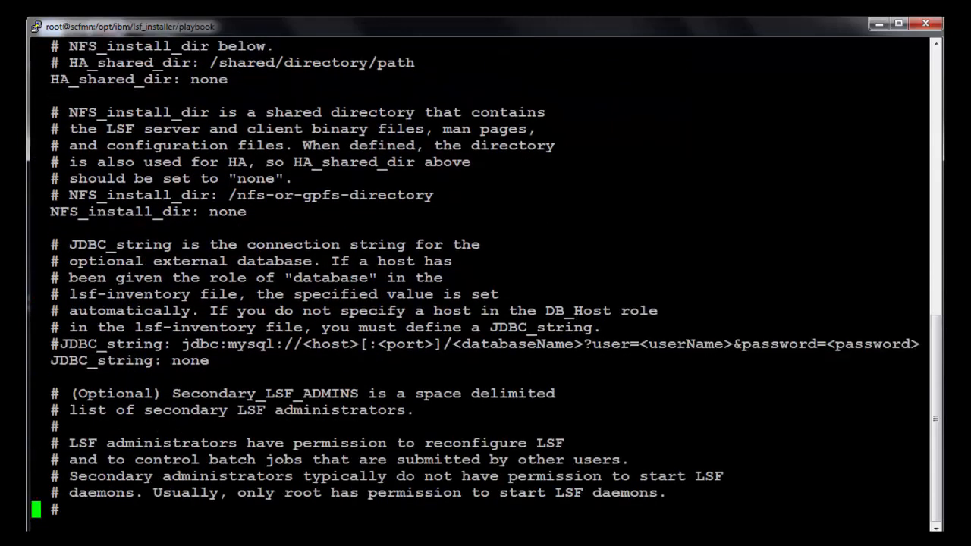
{"action": "key", "text": "Down"}
{"action": "key", "text": "Down"}
{"action": "key", "text": "Down"}
{"action": "key", "text": "Down"}
{"action": "key", "text": "Up"}
{"action": "key", "text": "Up"}
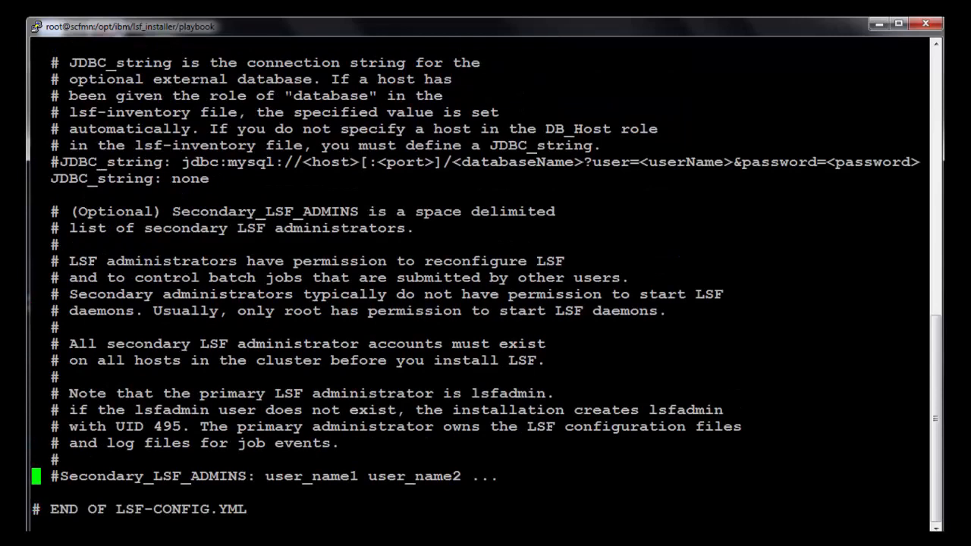
{"action": "key", "text": "Up"}
{"action": "key", "text": "Up"}
{"action": "key", "text": "Up"}
{"action": "key", "text": "Up"}
{"action": "key", "text": "Up"}
{"action": "key", "text": "Up"}
{"action": "type", "text": ":q"}
{"action": "key", "text": "Return"}
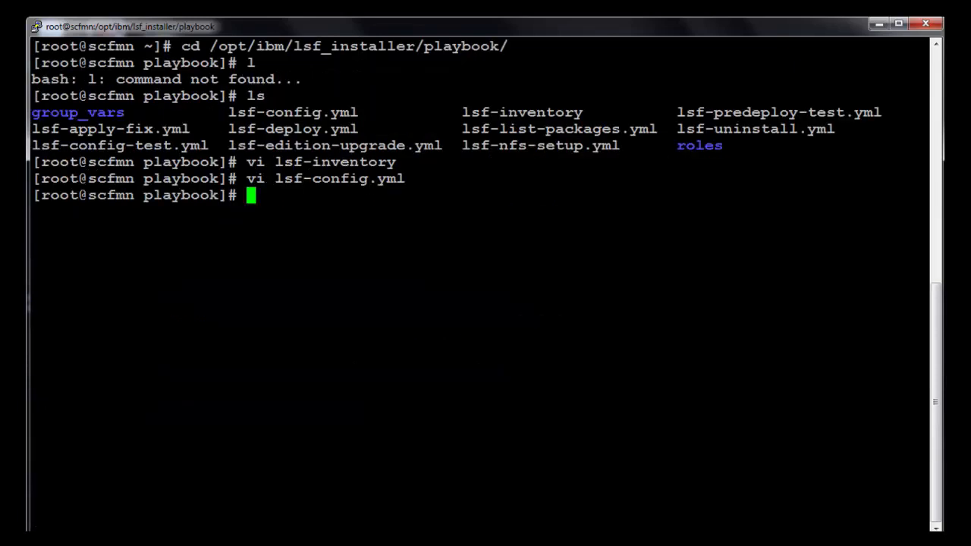
Run the lsf-config-test.yml playbook against lsf-inventory
{"action": "type", "text": "ansible-"}
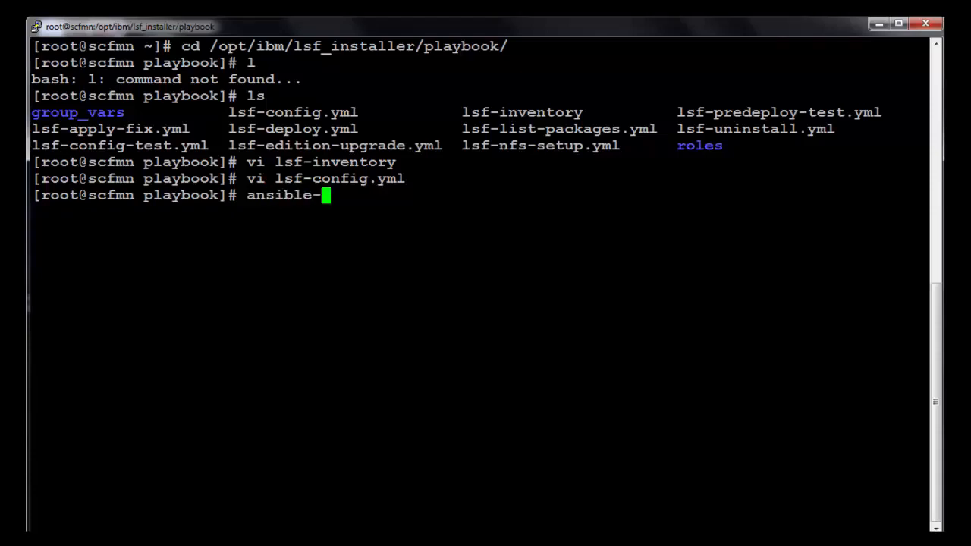
{"action": "type", "text": "playbook -i "}
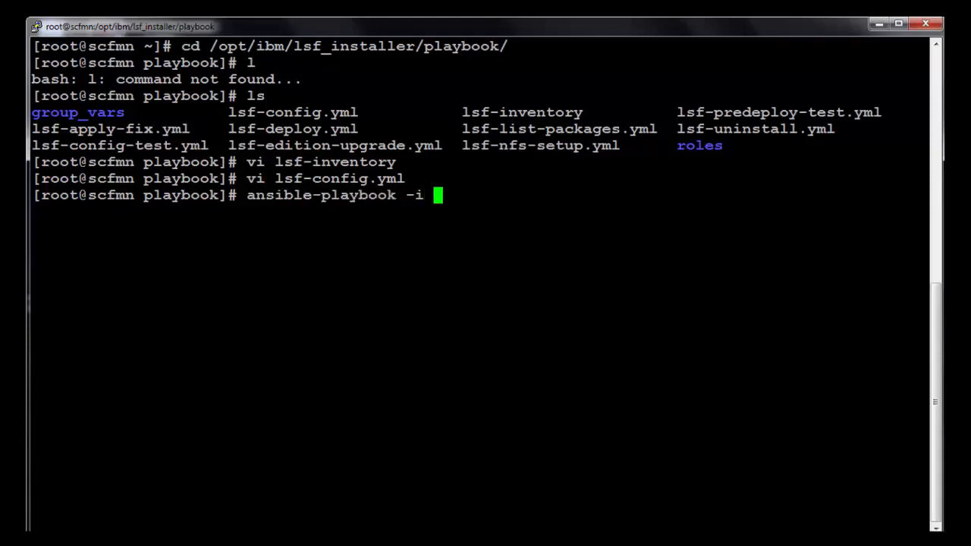
{"action": "type", "text": "lsf-i"}
{"action": "key", "text": "Tab"}
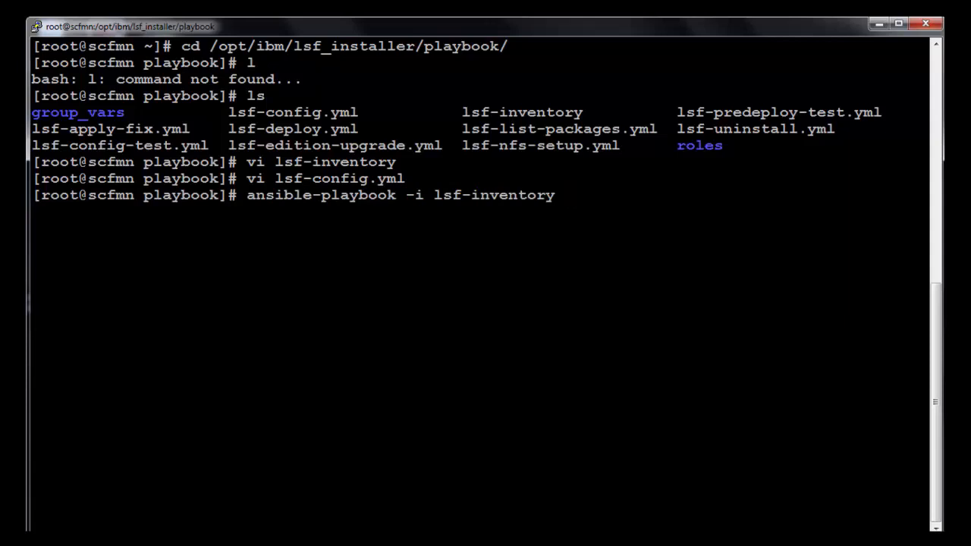
{"action": "type", "text": "lsf-co"}
{"action": "key", "text": "Tab"}
{"action": "type", "text": "-t"}
{"action": "key", "text": "Tab"}
{"action": "key", "text": "Return"}
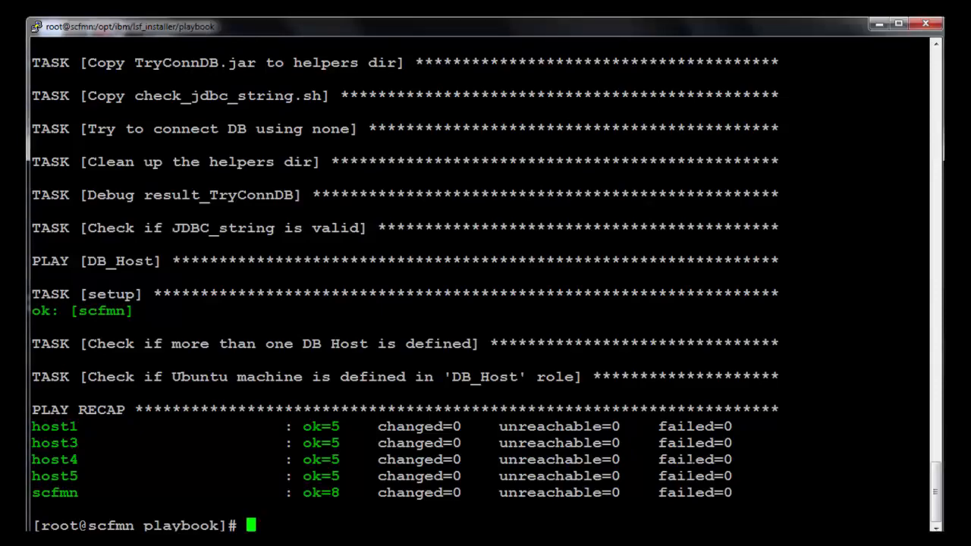
List the playbook directory and run the lsf-predeploy-test.yml playbook against lsf-inventory
{"action": "type", "text": "ll"}
{"action": "key", "text": "Return"}
{"action": "type", "text": "an"}
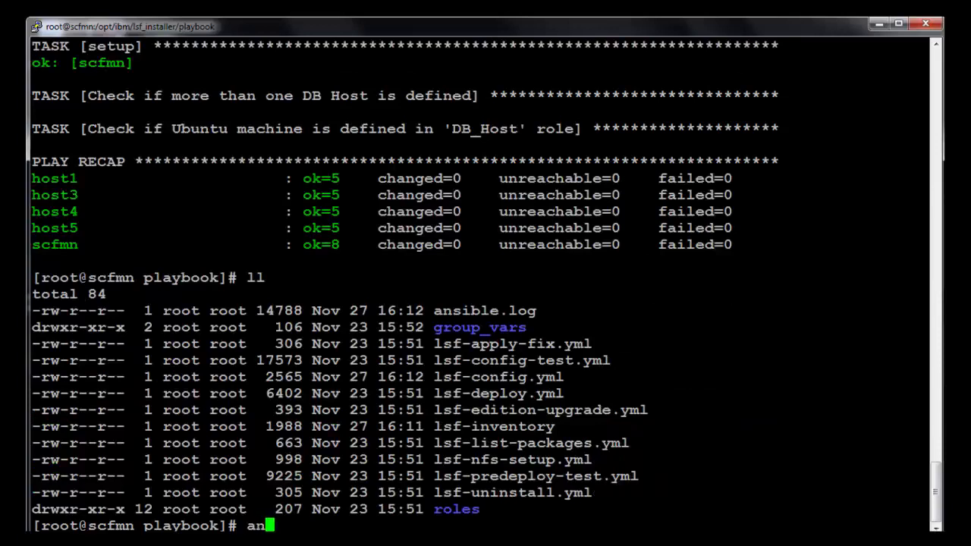
{"action": "type", "text": "sible-pl"}
{"action": "key", "text": "Tab"}
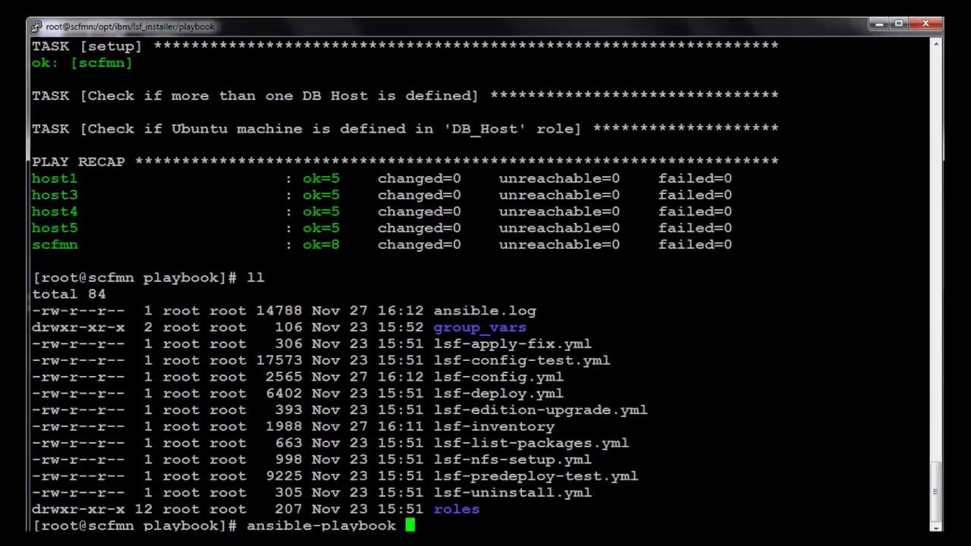
{"action": "type", "text": "-l"}
{"action": "key", "text": "BackSpace"}
{"action": "type", "text": "i lsf-in"}
{"action": "key", "text": "Tab"}
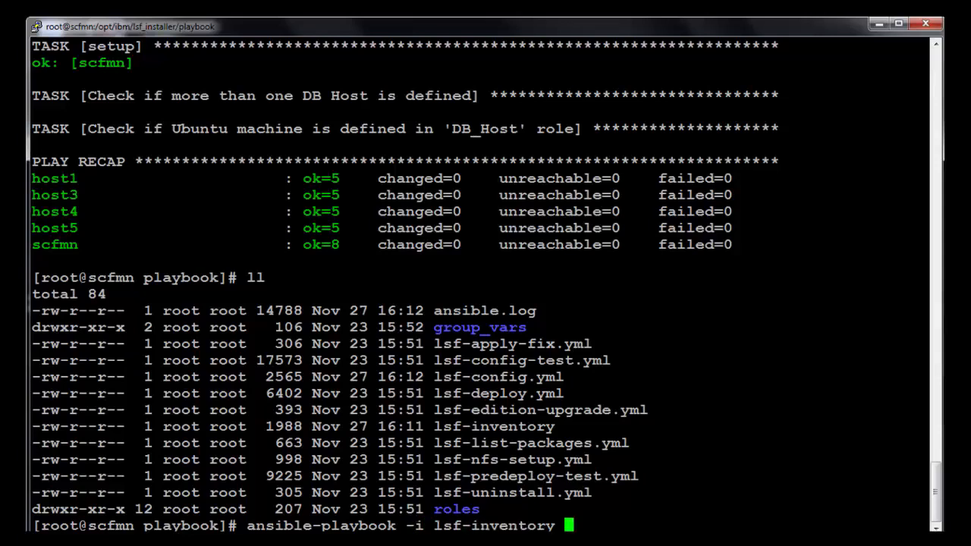
{"action": "type", "text": "lsf-pr"}
{"action": "key", "text": "Tab"}
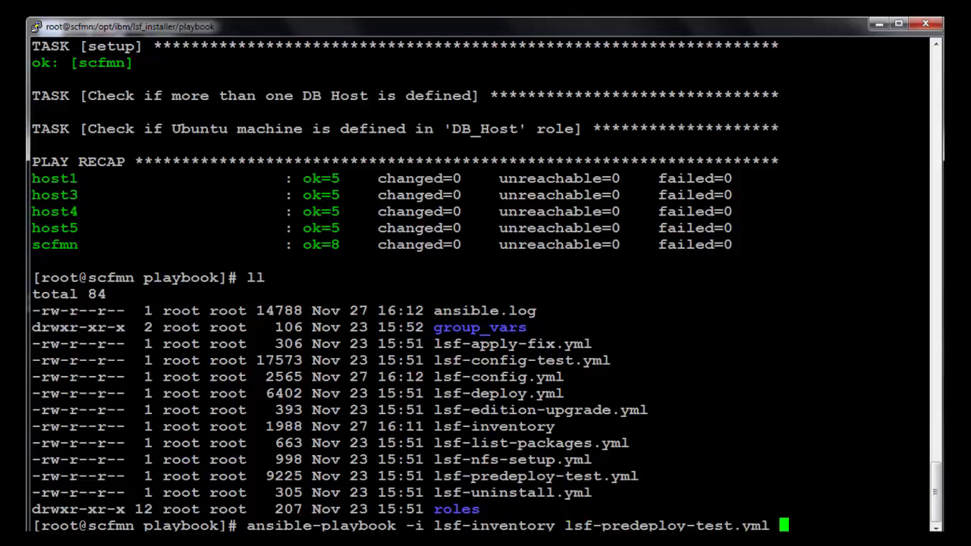
{"action": "key", "text": "Return"}
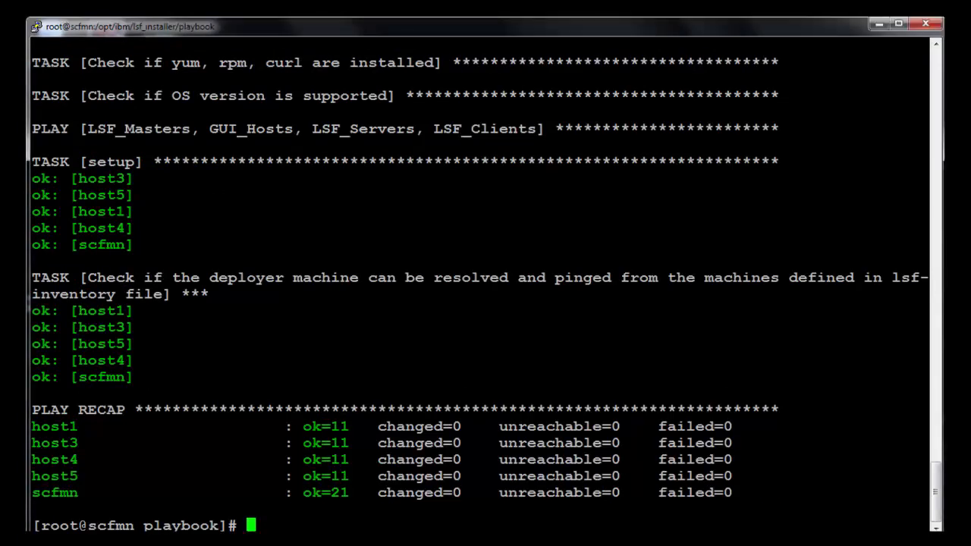
{"action": "type", "text": "ll"}
{"action": "key", "text": "Return"}
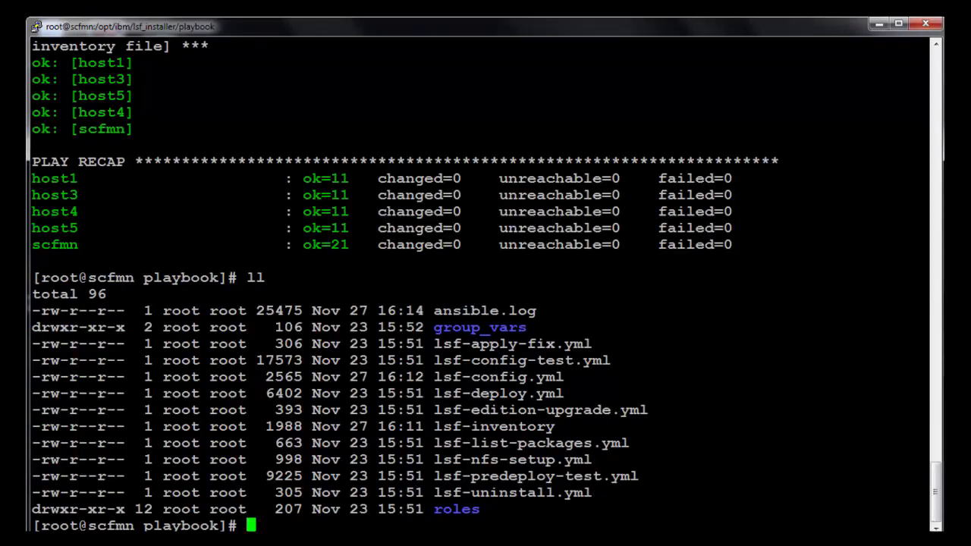
{"action": "key", "text": "Up"}
{"action": "key", "text": "Up"}
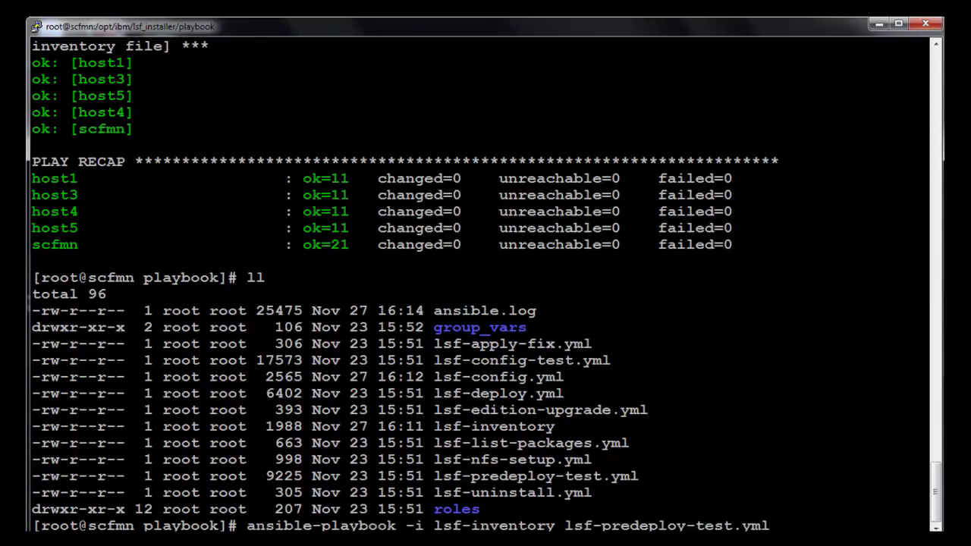
Run the lsf-deploy.yml playbook against lsf-inventory to install LSF Suite for Enterprise 10.2
{"action": "key", "text": "BackSpace"}
{"action": "key", "text": "BackSpace"}
{"action": "key", "text": "BackSpace"}
{"action": "key", "text": "BackSpace"}
{"action": "key", "text": "BackSpace"}
{"action": "key", "text": "BackSpace"}
{"action": "key", "text": "BackSpace"}
{"action": "key", "text": "BackSpace"}
{"action": "key", "text": "BackSpace"}
{"action": "key", "text": "BackSpace"}
{"action": "key", "text": "BackSpace"}
{"action": "key", "text": "BackSpace"}
{"action": "key", "text": "BackSpace"}
{"action": "key", "text": "BackSpace"}
{"action": "key", "text": "BackSpace"}
{"action": "key", "text": "BackSpace"}
{"action": "key", "text": "BackSpace"}
{"action": "key", "text": "BackSpace"}
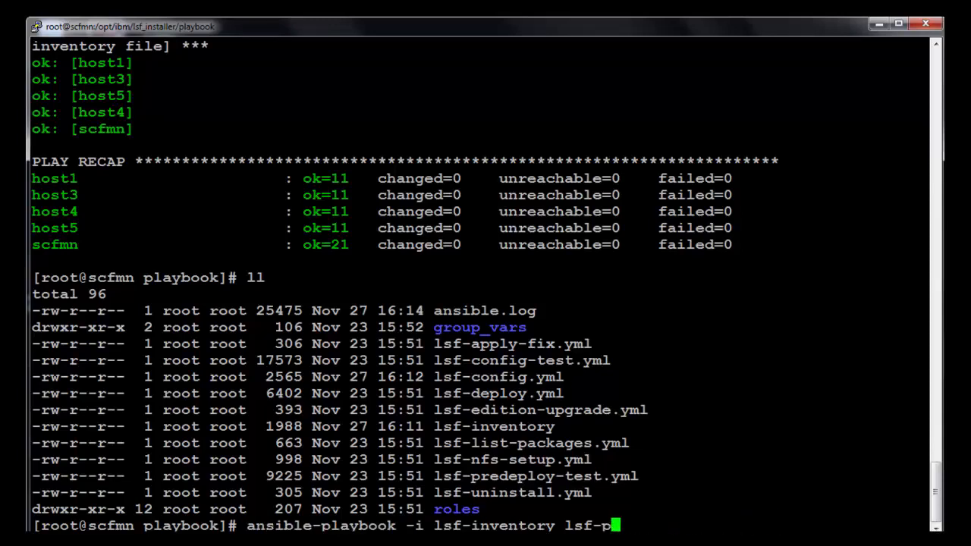
{"action": "type", "text": "de"}
{"action": "key", "text": "Tab"}
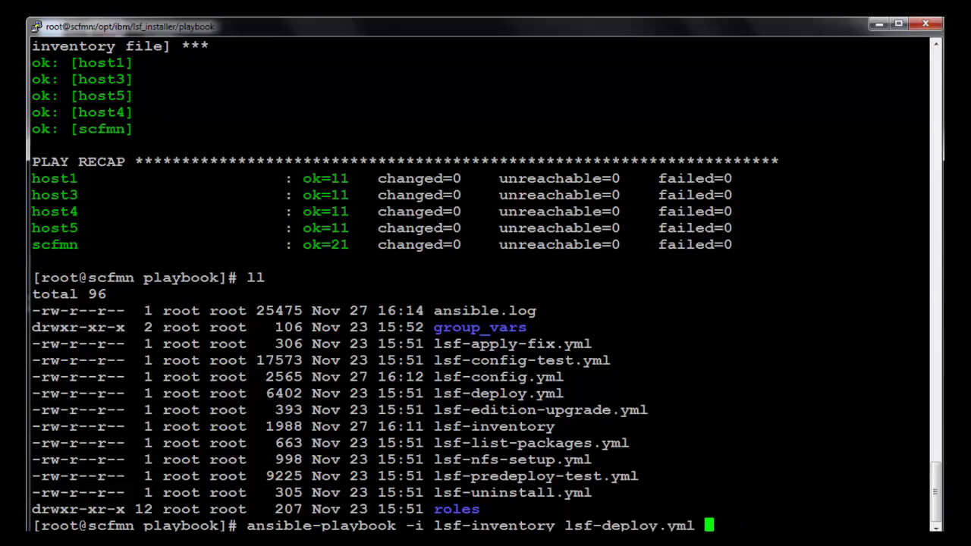
{"action": "key", "text": "Return"}
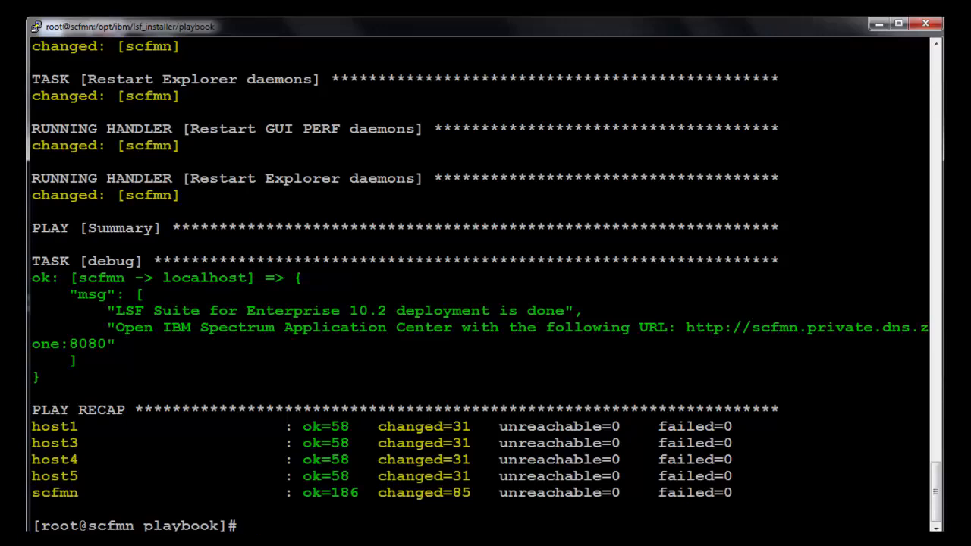
Reconnect to the management node and check the cluster with lsid, lshosts and bhosts
{"action": "type", "text": "exit"}
{"action": "key", "text": "Return"}
{"action": "key", "text": "Return"}
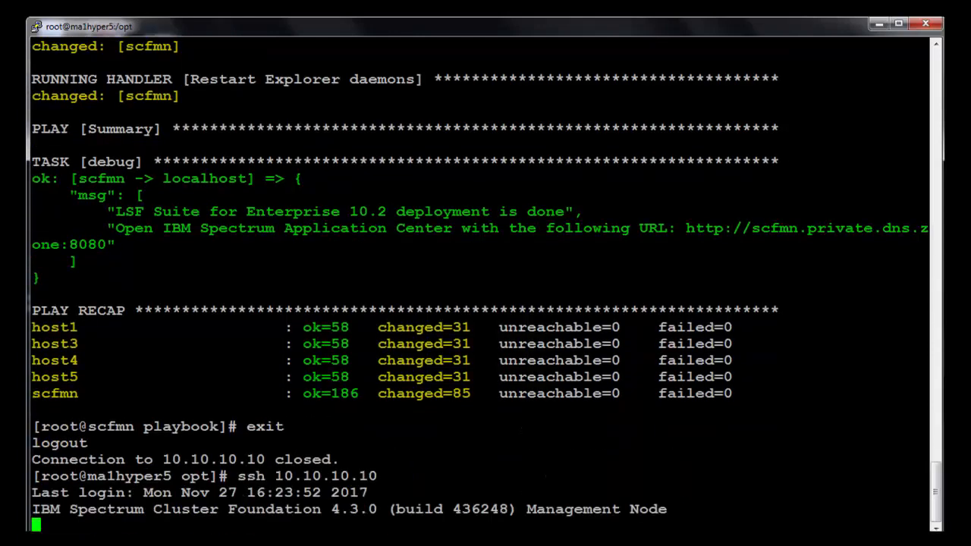
{"action": "type", "text": "lsid"}
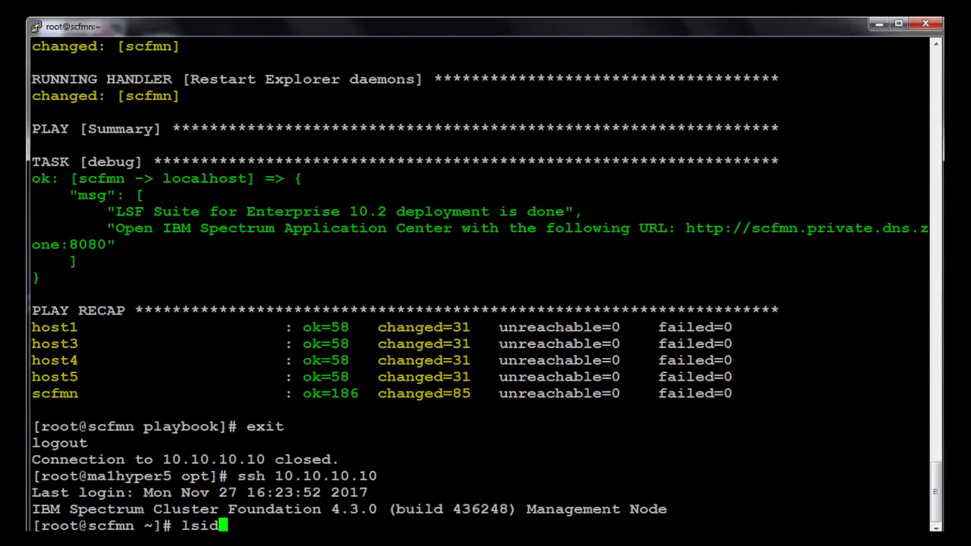
{"action": "key", "text": "Return"}
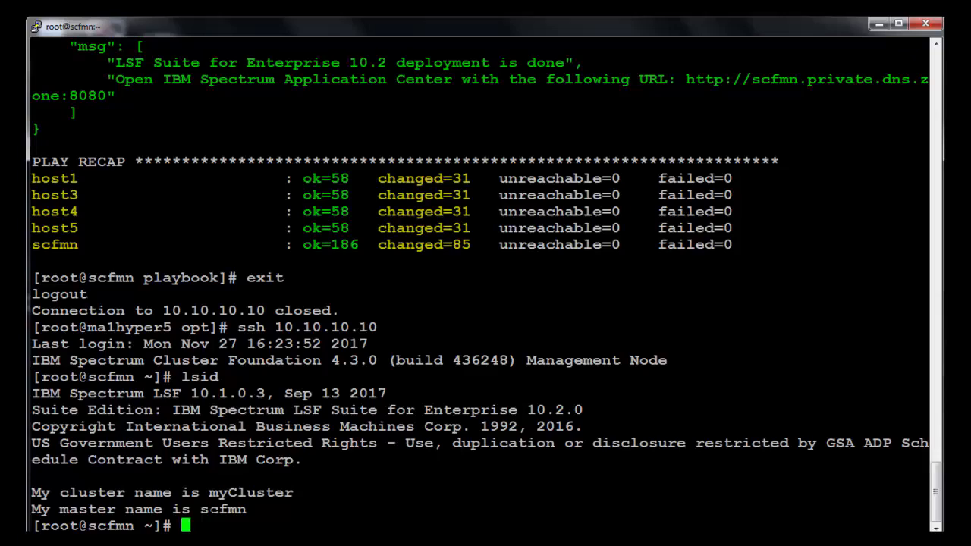
{"action": "type", "text": "lshosts"}
{"action": "key", "text": "Return"}
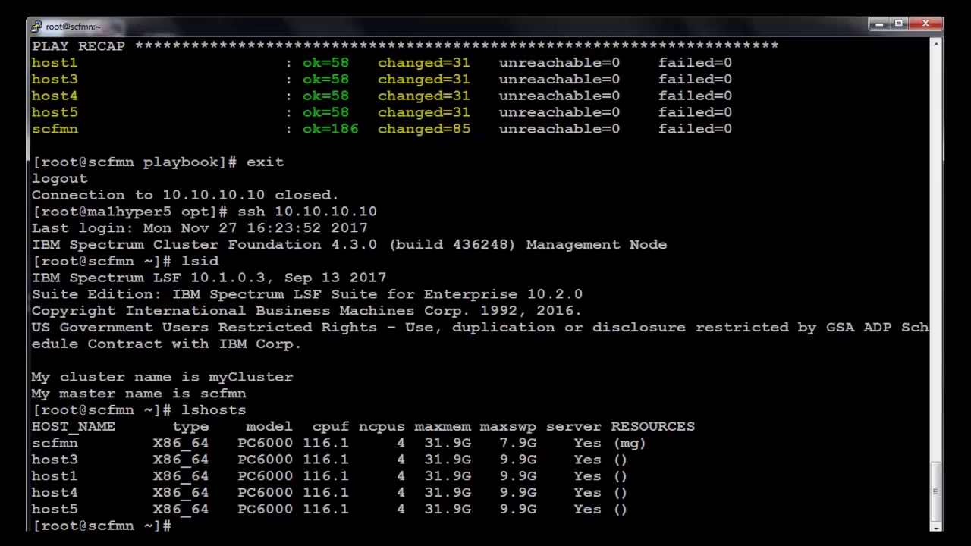
{"action": "type", "text": "bhosts"}
{"action": "key", "text": "Return"}
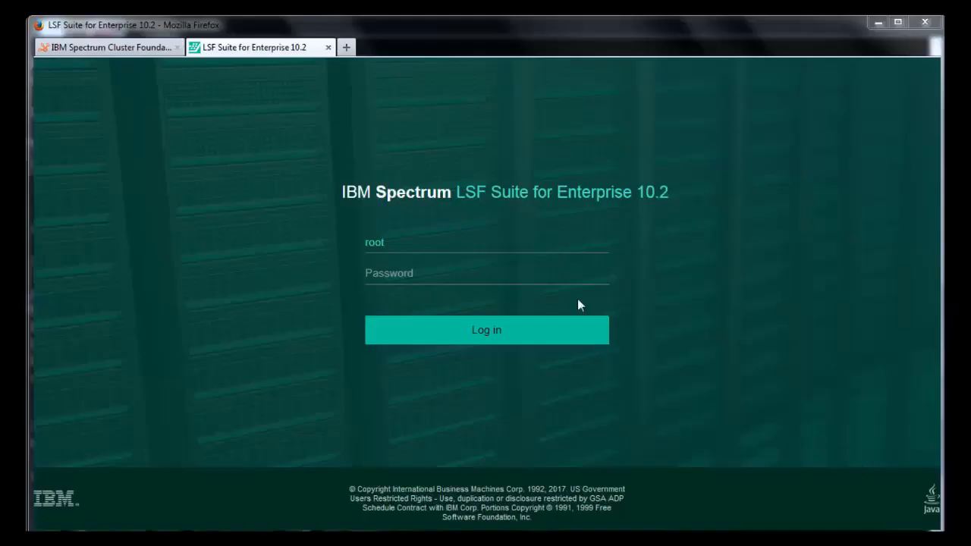
Enter the account password and log in to the LSF Suite web console
{"action": "left_click", "coordinate": [430, 273]}
{"action": "type", "text": "*********"}
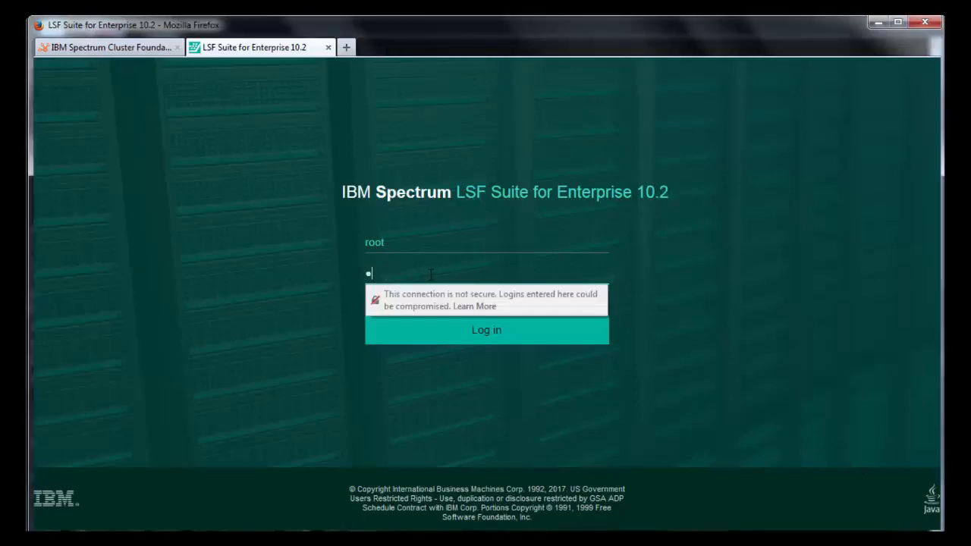
{"action": "key", "text": "Return"}
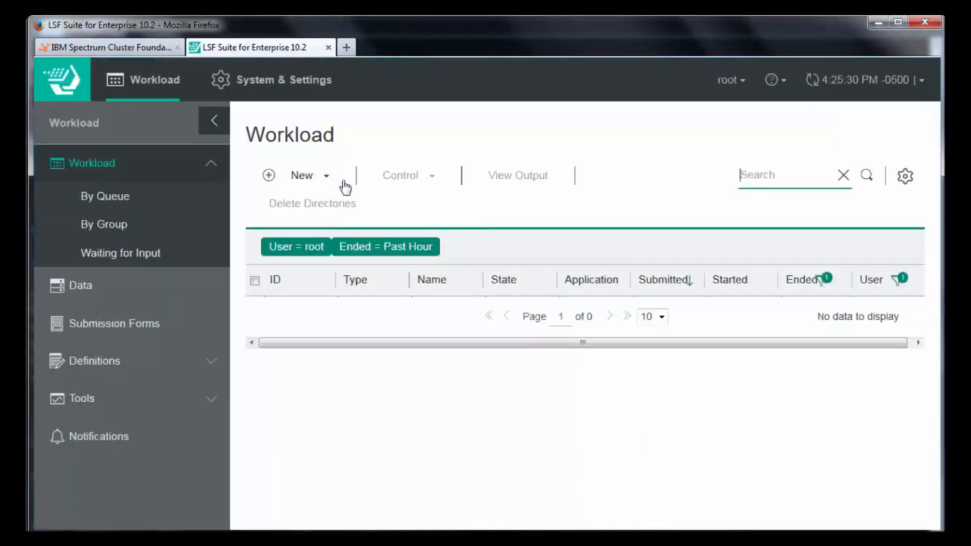